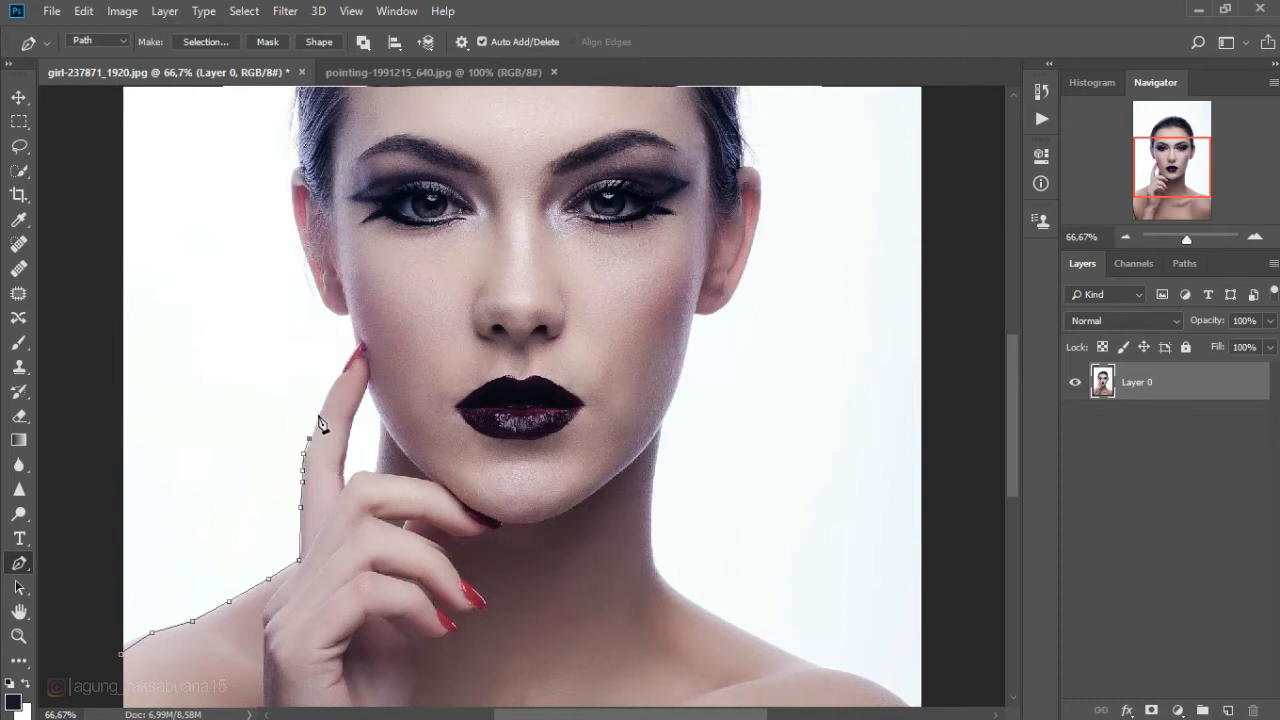
# Continue the Pen path up the raised index finger, past its red fingernail, to the lobe of the ear above it
pyautogui.click(318, 415)
pyautogui.click(337, 378)
pyautogui.click(341, 369)
pyautogui.click(353, 347)
pyautogui.click(348, 315)
pyautogui.hotkey('ctrl', '+')
pyautogui.scroll(1, 277, 356)
pyautogui.click(251, 333)
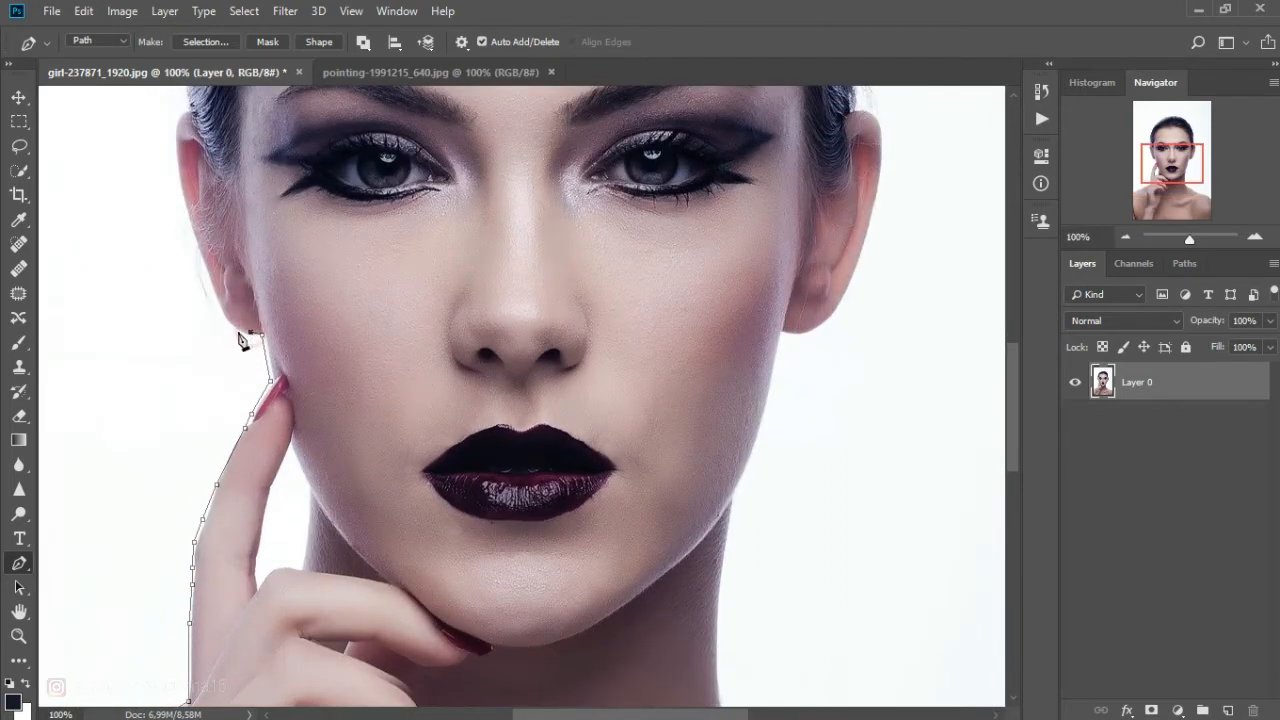
# Trace the Pen path up the outer edge of the ear above the finger to the hairline
pyautogui.click(234, 324)
pyautogui.click(223, 309)
pyautogui.click(214, 283)
pyautogui.click(200, 242)
pyautogui.click(185, 203)
pyautogui.scroll(4, 156, 449)
pyautogui.scroll(2, 156, 449)
pyautogui.click(177, 435)
pyautogui.click(176, 411)
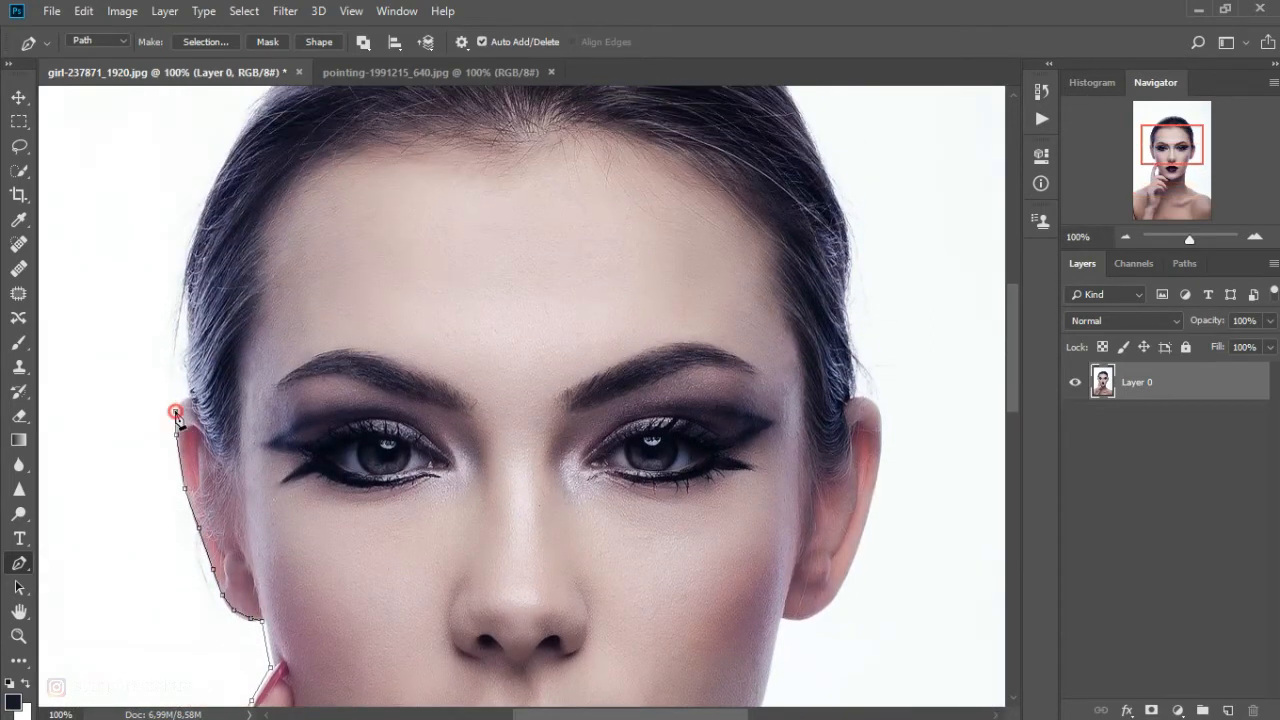
pyautogui.click(187, 398)
# Extend the Pen path from that ear up the side of the hair towards the crown
pyautogui.click(183, 351)
pyautogui.click(187, 323)
pyautogui.click(184, 275)
pyautogui.scroll(2, 186, 276)
pyautogui.click(258, 208)
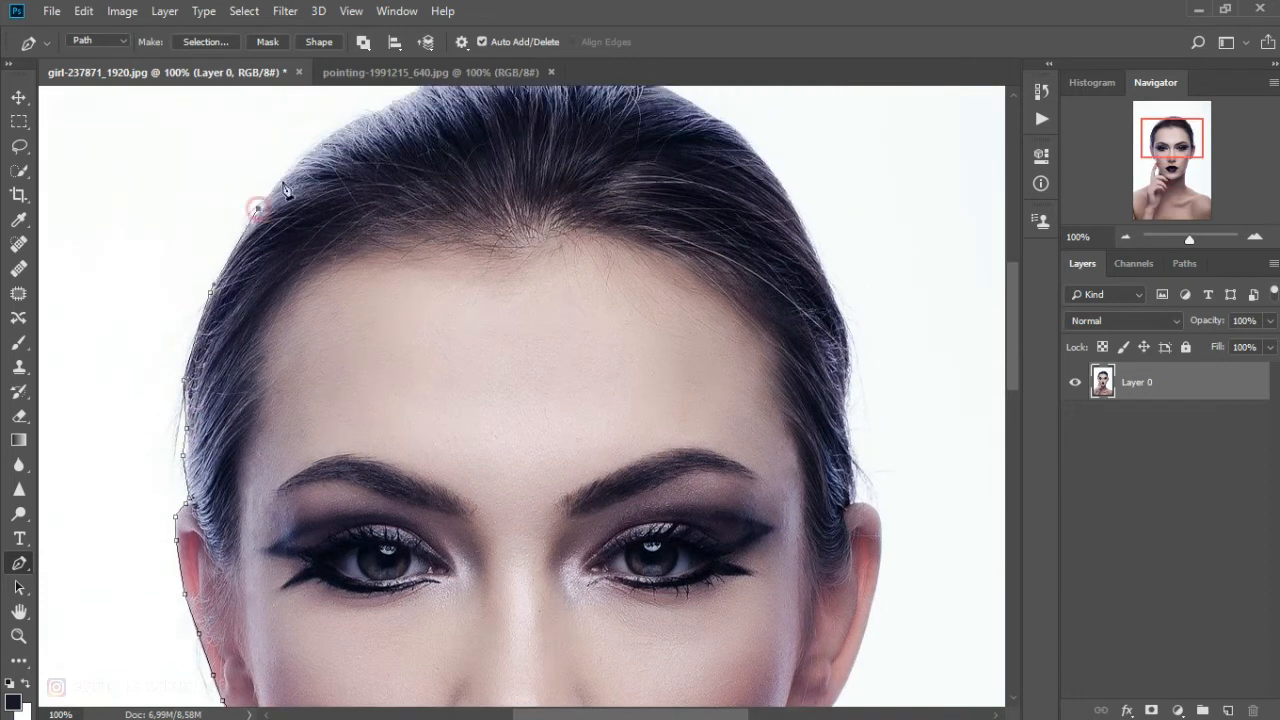
pyautogui.click(299, 159)
# Trace the Pen path over the top of the head, following the crown to the opposite side of the hair
pyautogui.scroll(3, 299, 159)
pyautogui.click(352, 256)
pyautogui.click(396, 232)
pyautogui.click(426, 216)
pyautogui.click(468, 204)
pyautogui.click(510, 199)
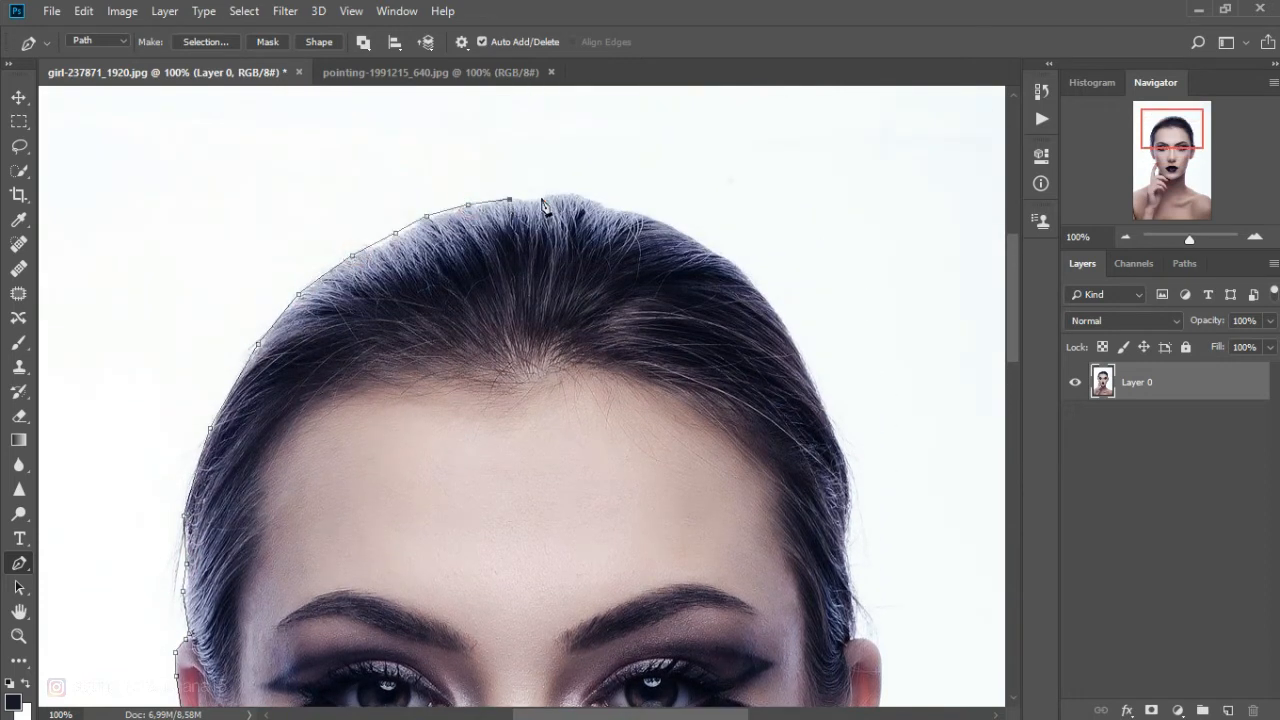
pyautogui.click(615, 209)
pyautogui.click(644, 214)
pyautogui.click(694, 239)
pyautogui.click(745, 273)
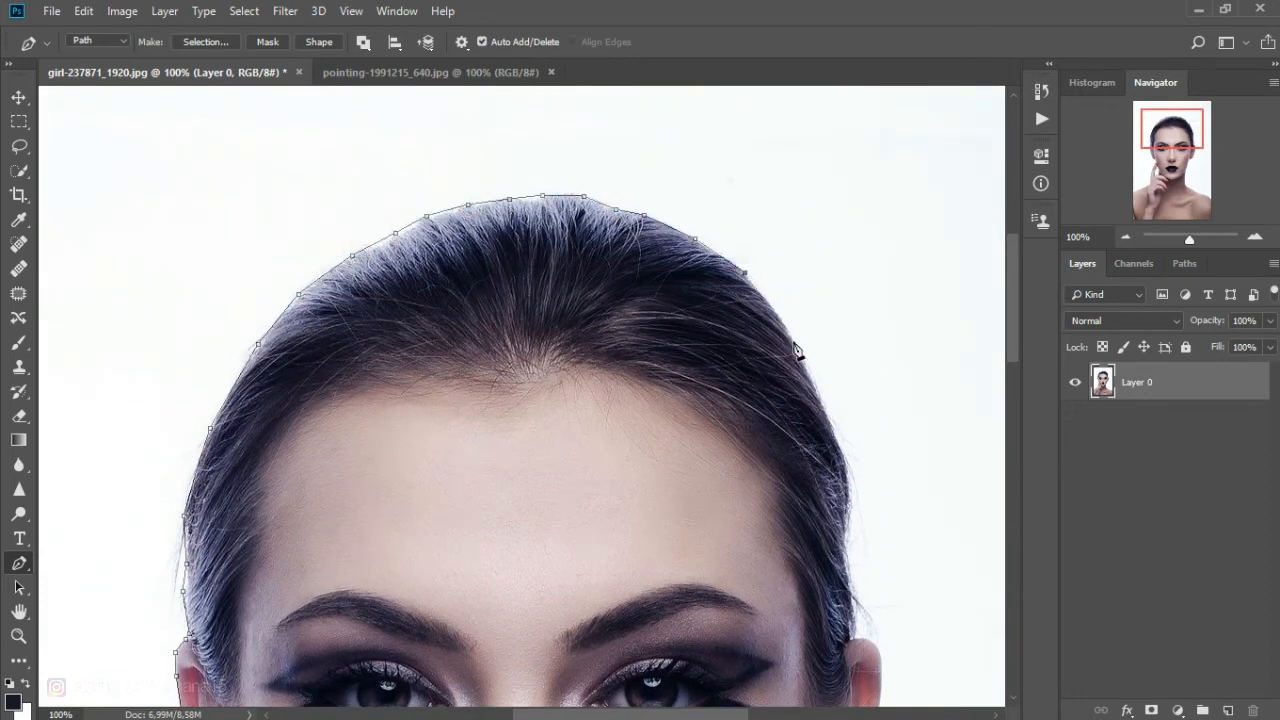
# Continue the Pen path down the far side of the hair to the top of the second ear
pyautogui.click(796, 343)
pyautogui.click(837, 437)
pyautogui.click(850, 488)
pyautogui.click(848, 521)
pyautogui.click(844, 546)
pyautogui.scroll(-2, 846, 546)
pyautogui.click(852, 525)
pyautogui.click(852, 564)
# Trace the Pen path around the outer edge of the second ear down to where its lobe meets the cheek
pyautogui.click(868, 566)
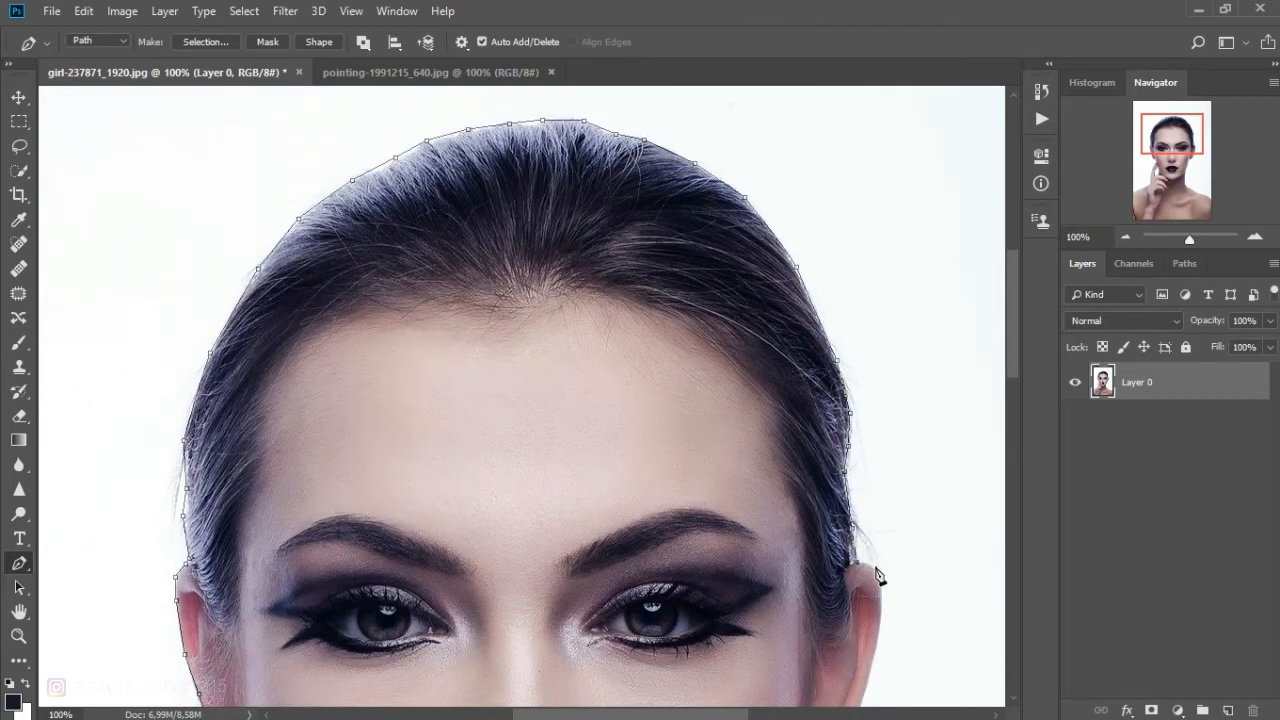
pyautogui.click(877, 574)
pyautogui.scroll(-2, 882, 592)
pyautogui.click(871, 609)
pyautogui.click(857, 657)
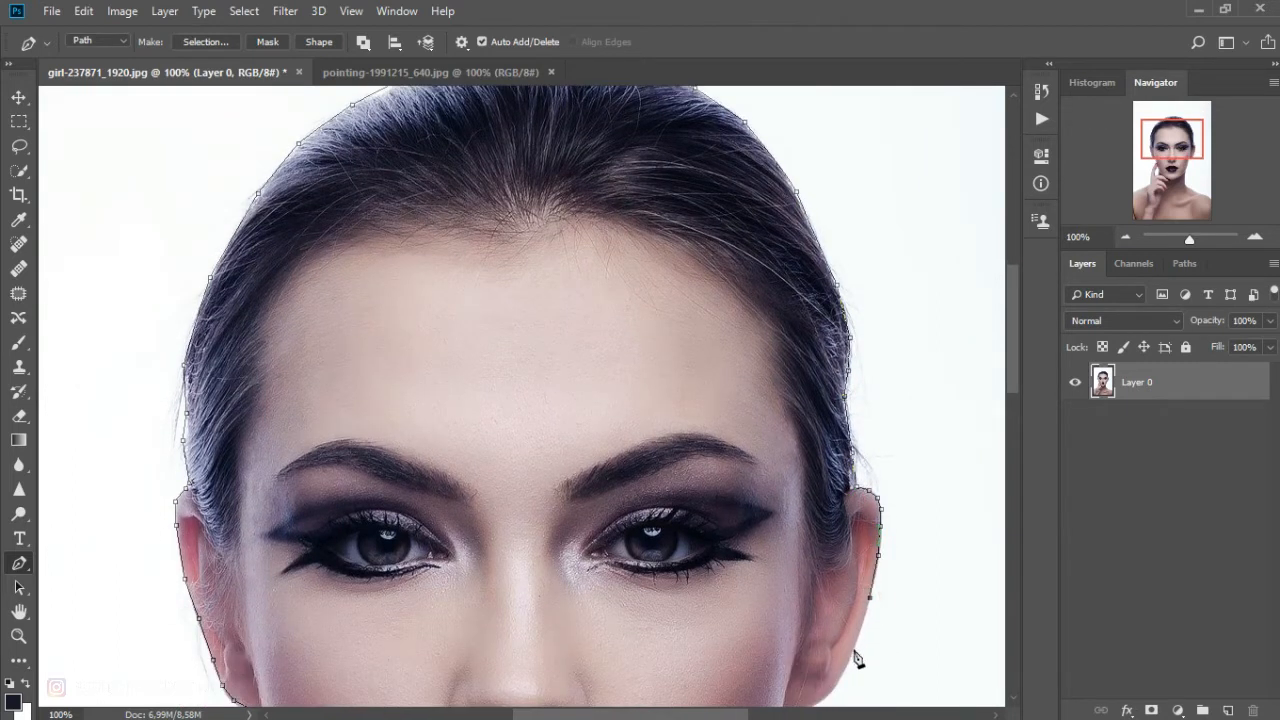
pyautogui.scroll(-3, 857, 657)
pyautogui.click(836, 576)
pyautogui.click(787, 603)
# Extend the Pen path from the second ear's lobe down along the jaw and the side of the neck
pyautogui.scroll(-4, 787, 603)
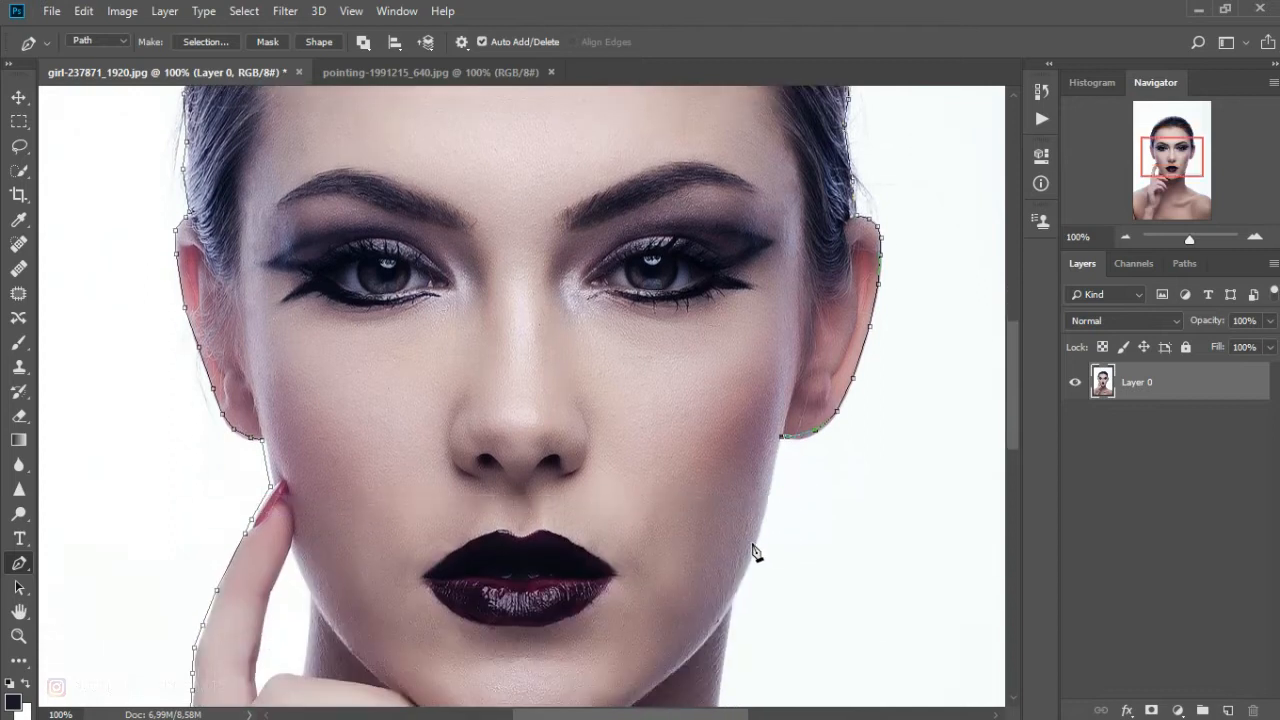
pyautogui.click(757, 543)
pyautogui.click(736, 604)
pyautogui.scroll(-4, 736, 604)
pyautogui.click(720, 530)
pyautogui.click(716, 602)
pyautogui.click(720, 651)
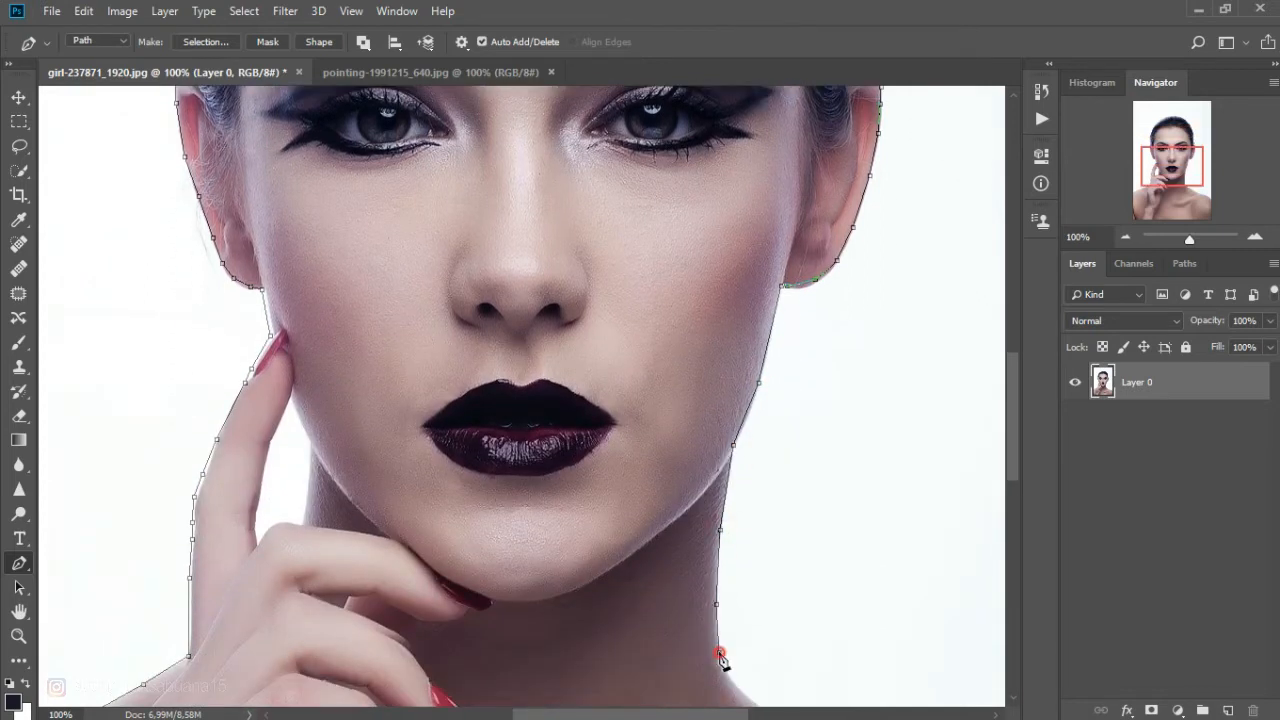
# Trace the Pen path from the base of the neck along the shoulder to just beyond the photo's edge
pyautogui.scroll(-3, 720, 651)
pyautogui.click(726, 568)
pyautogui.click(747, 591)
pyautogui.click(810, 630)
pyautogui.hotkey('ctrl', '-')
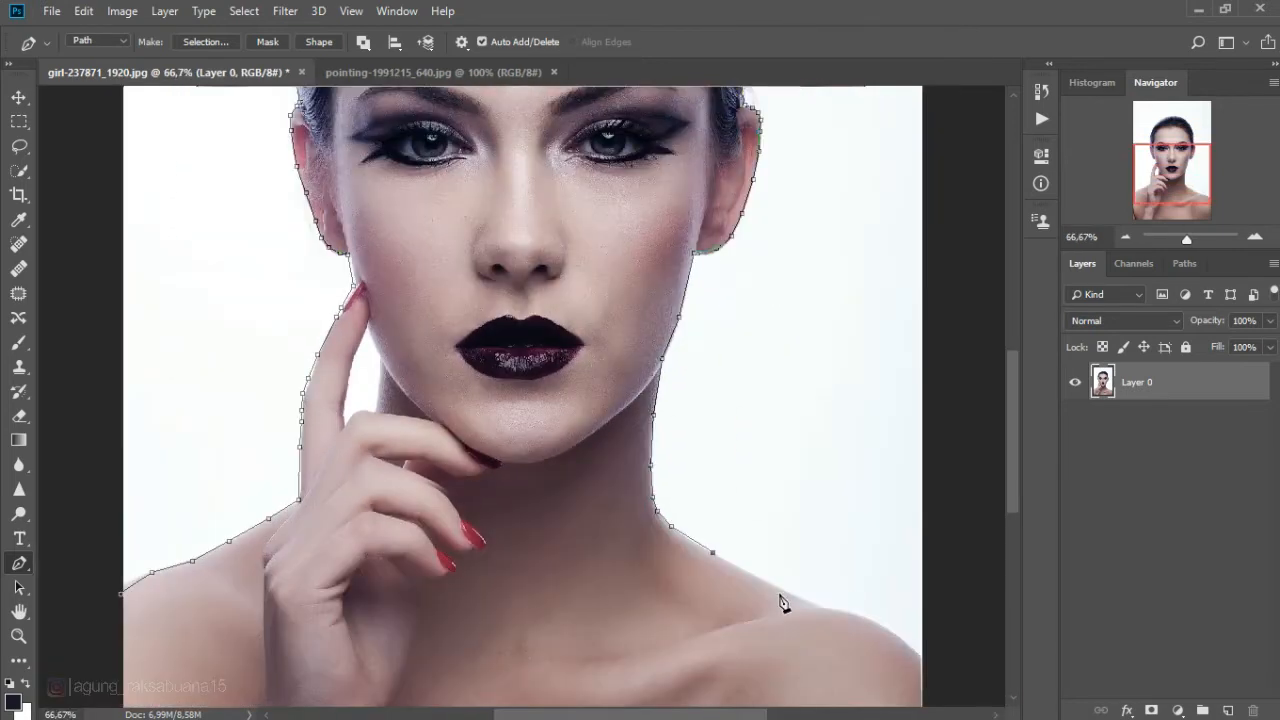
pyautogui.click(750, 574)
pyautogui.click(786, 591)
pyautogui.click(863, 617)
pyautogui.click(886, 628)
pyautogui.click(930, 672)
# Close the Pen path around the outside of the photo's bottom corners, back to its starting point at the other shoulder
pyautogui.scroll(-3, 930, 668)
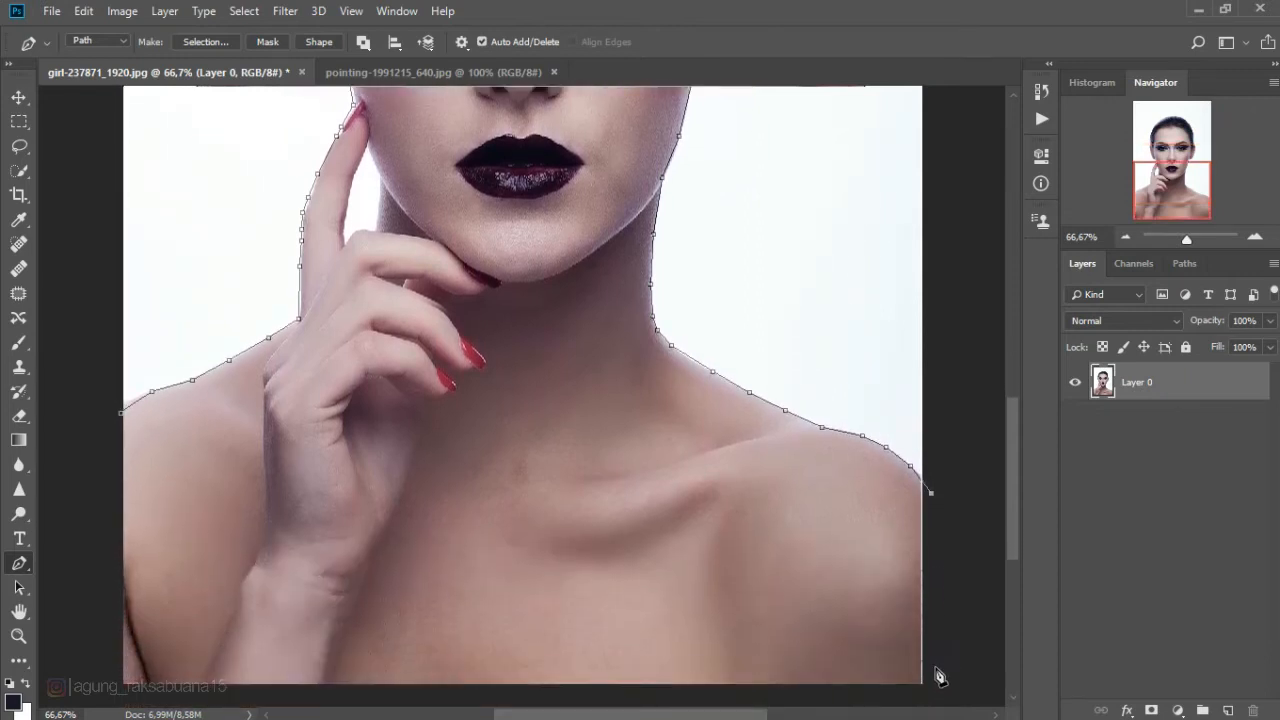
pyautogui.hotkey('ctrl', '-')
pyautogui.click(827, 635)
pyautogui.click(196, 620)
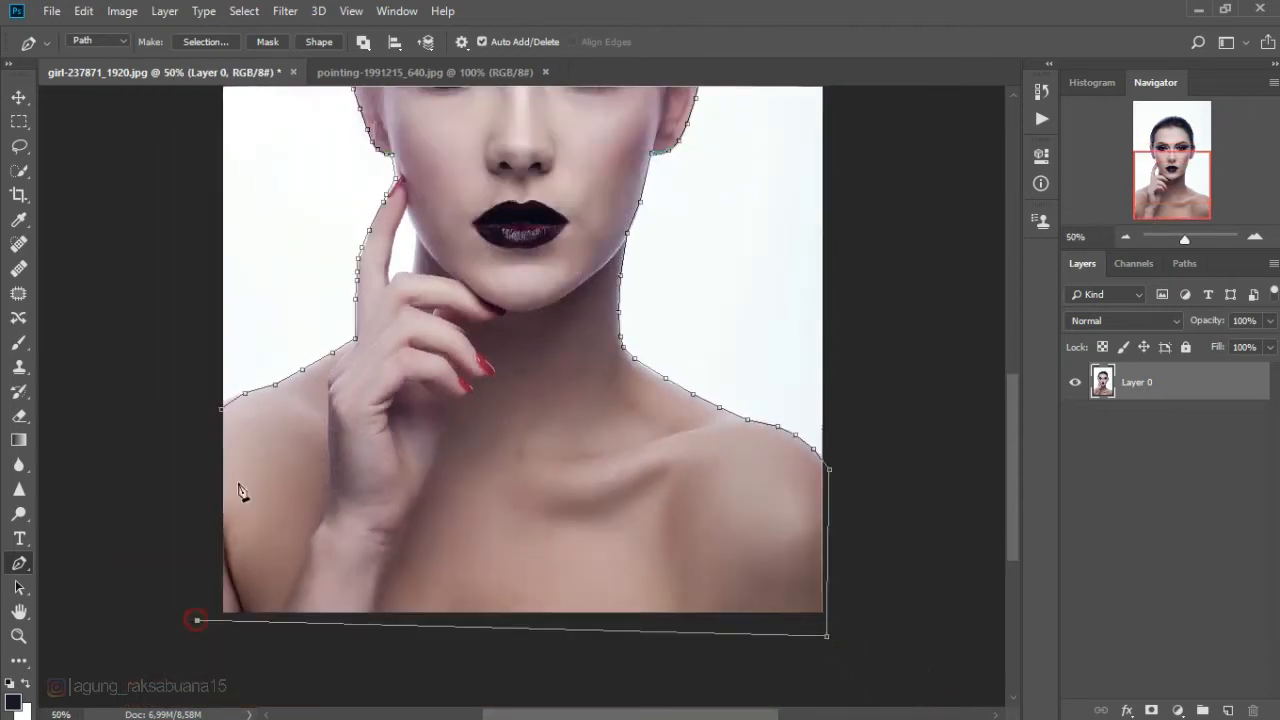
pyautogui.click(218, 412)
pyautogui.hotkey('ctrl', '-')
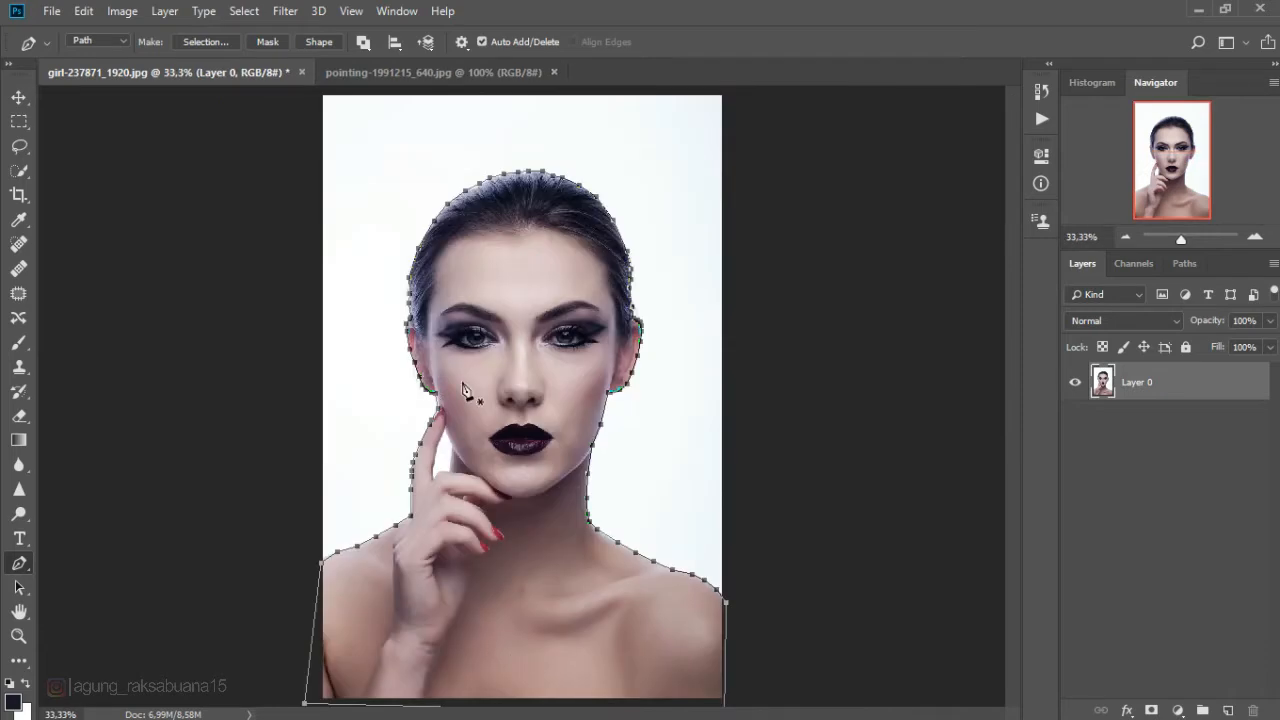
# Convert the closed outline path into a new anti-aliased selection with a feather radius of 0 pixels
pyautogui.rightClick(504, 374)
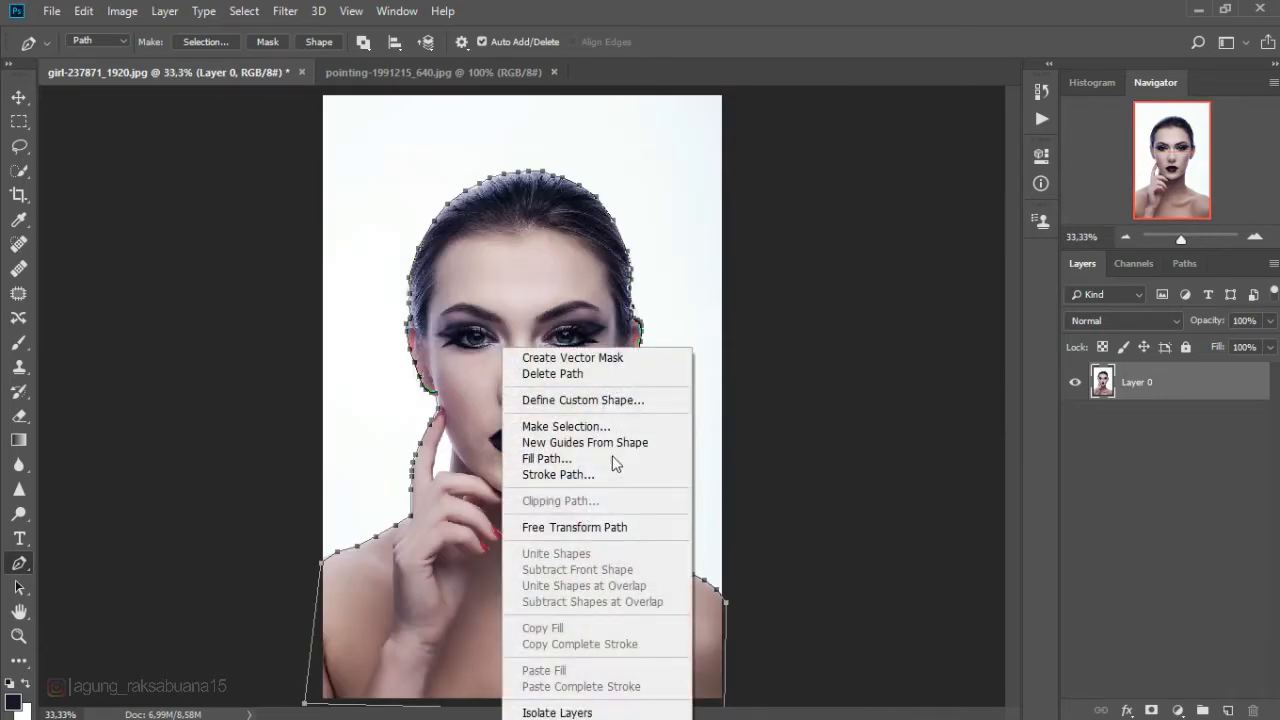
pyautogui.click(576, 428)
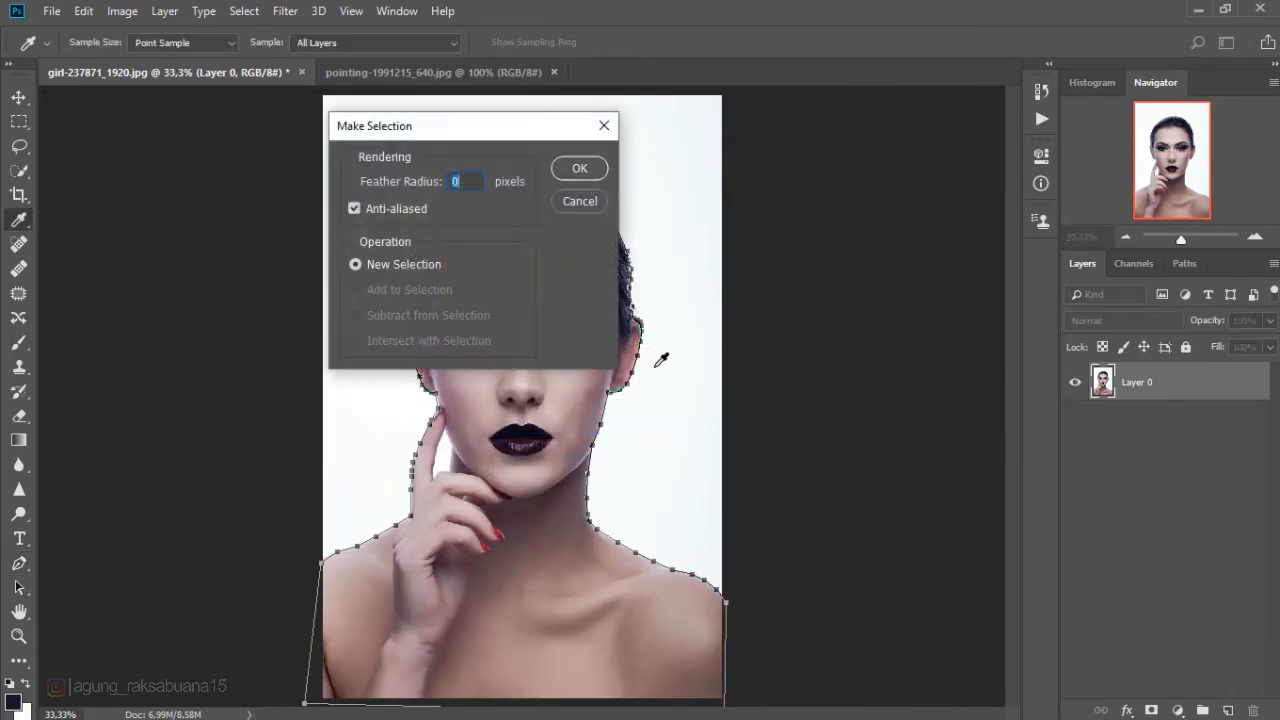
pyautogui.click(580, 169)
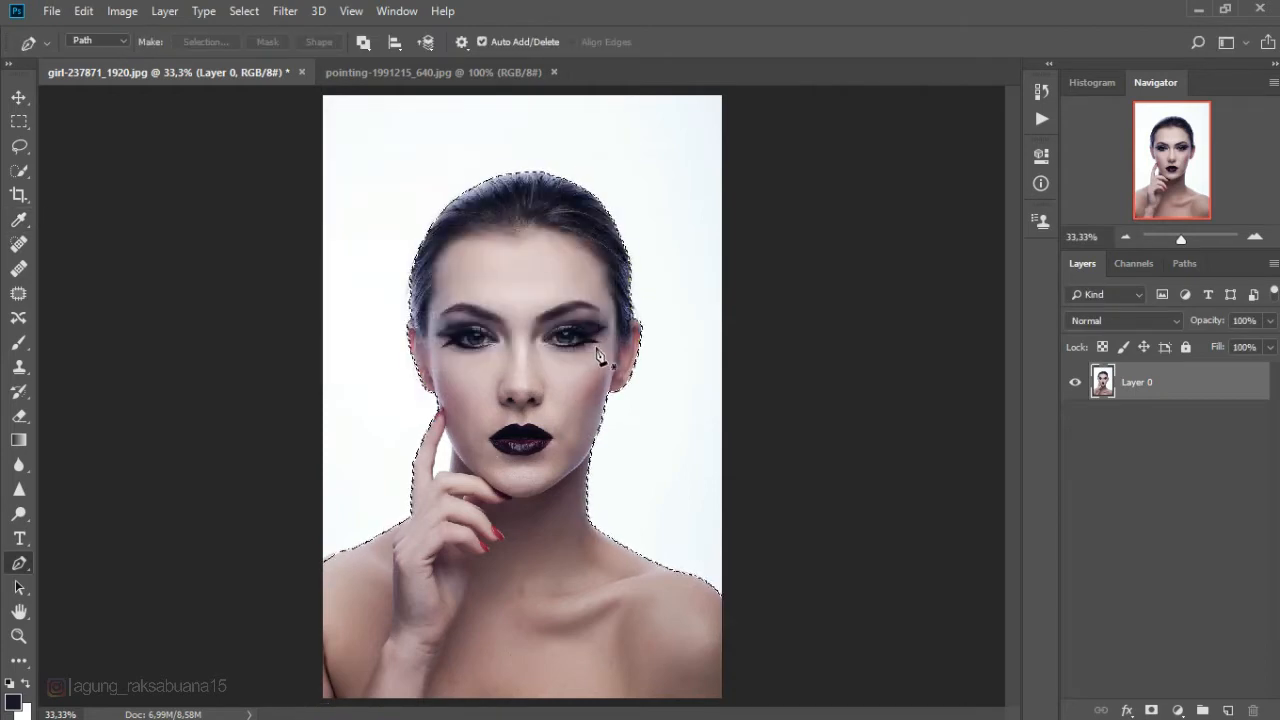
# Copy the selected woman to a new layer and hide the original Layer 0
pyautogui.hotkey('ctrl', 'j')
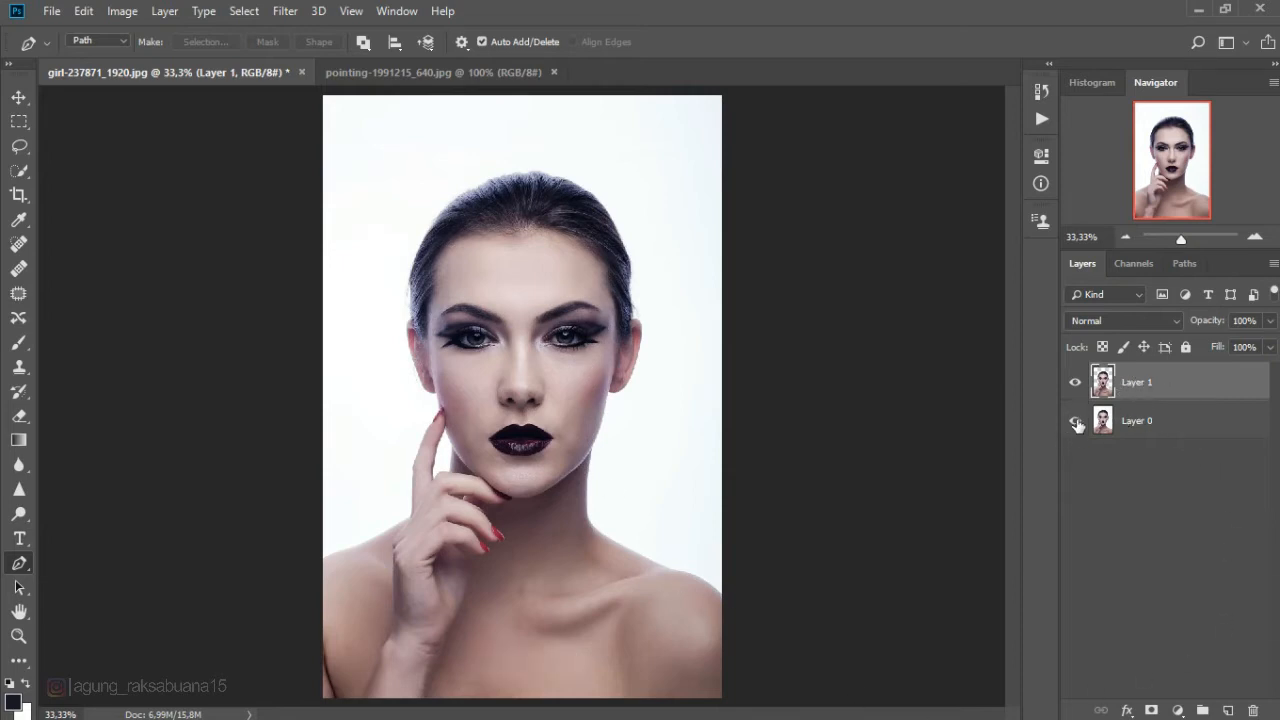
pyautogui.click(1076, 421)
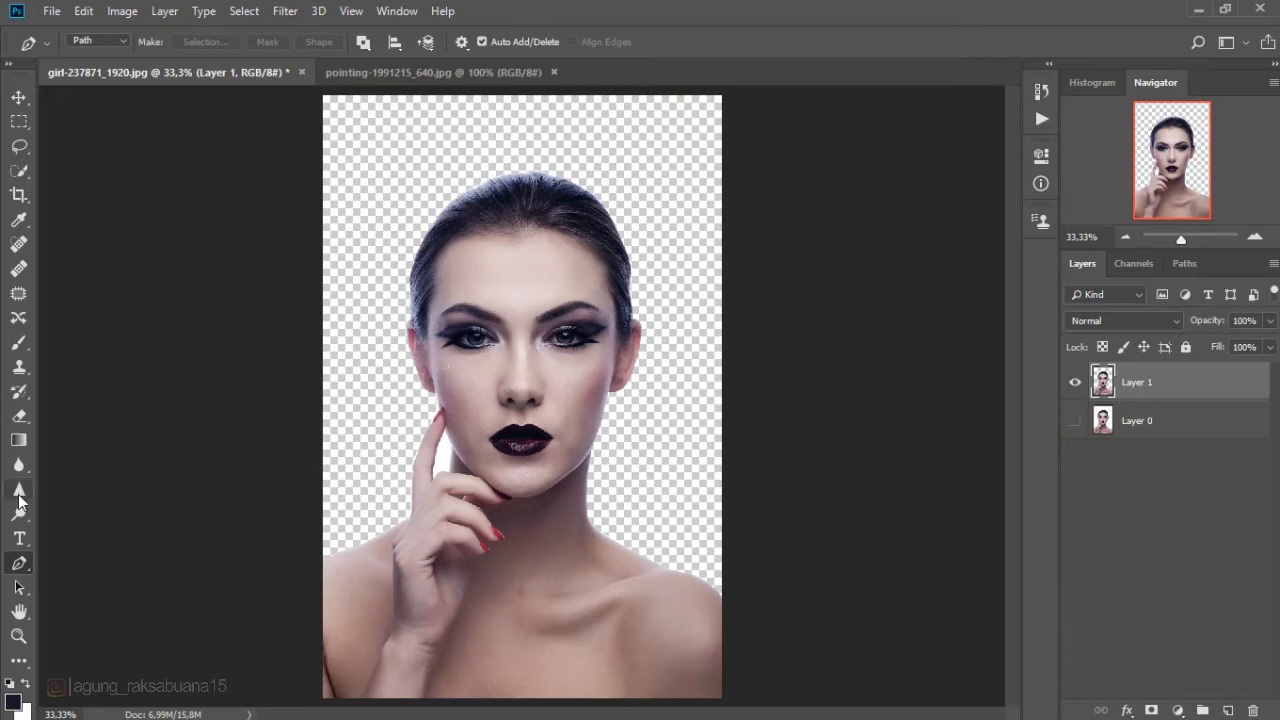
# Draw a closed Pen path around the white gap between the index finger and the neck
pyautogui.hotkey('ctrl', '+')
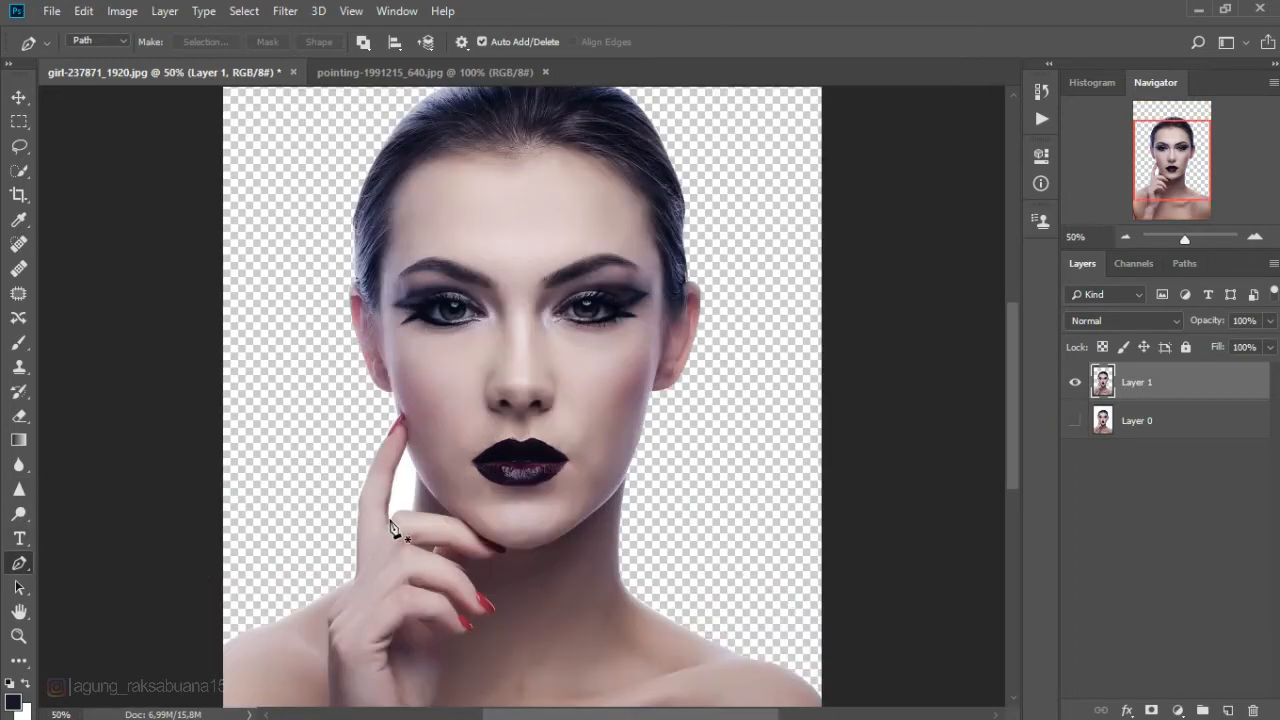
pyautogui.click(392, 530)
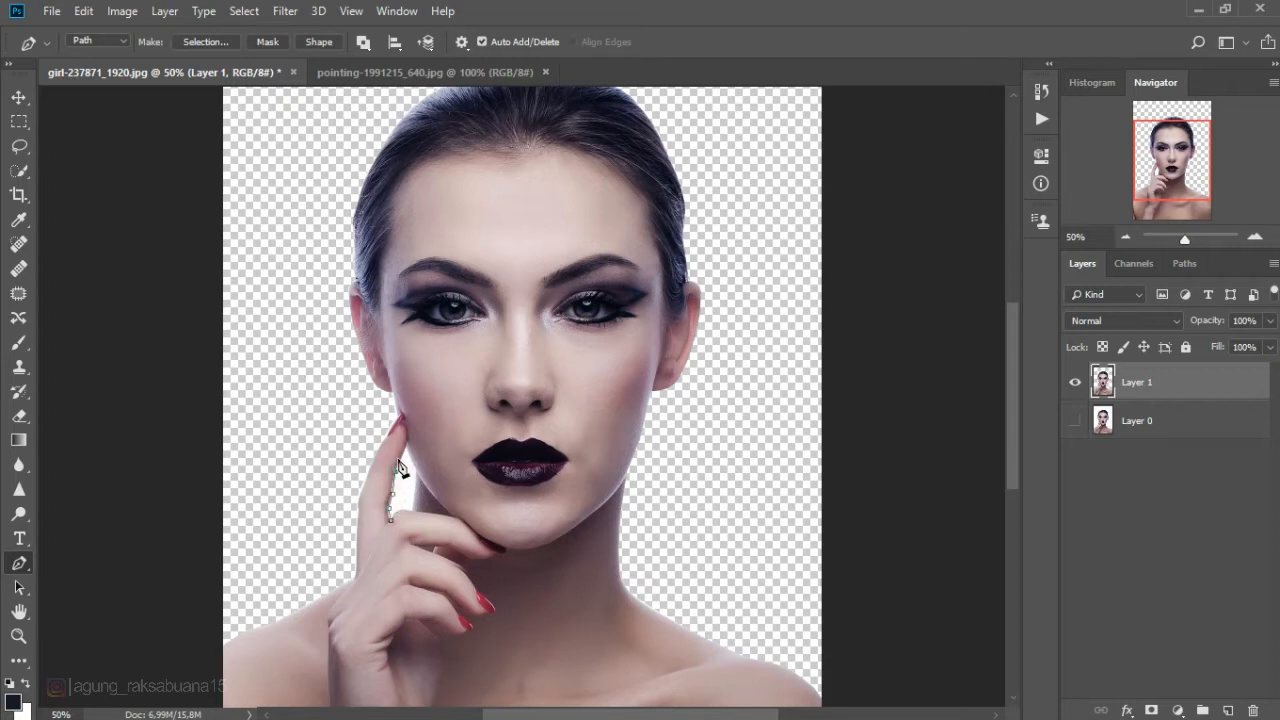
pyautogui.click(398, 458)
pyautogui.click(418, 476)
pyautogui.click(415, 498)
pyautogui.click(391, 519)
# Convert the gap's path into a selection with 0 pixels feather and delete the white area inside it
pyautogui.rightClick(405, 486)
pyautogui.click(497, 190)
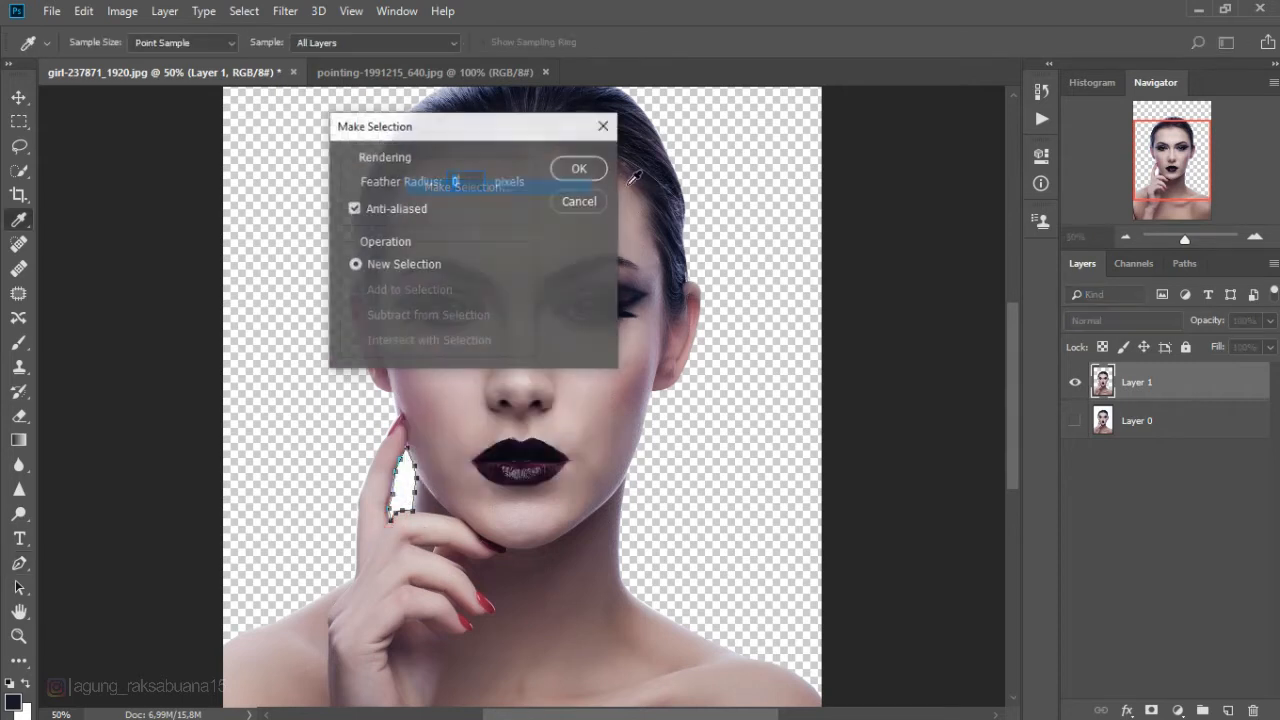
pyautogui.click(571, 166)
pyautogui.hotkey('ctrl', '-')
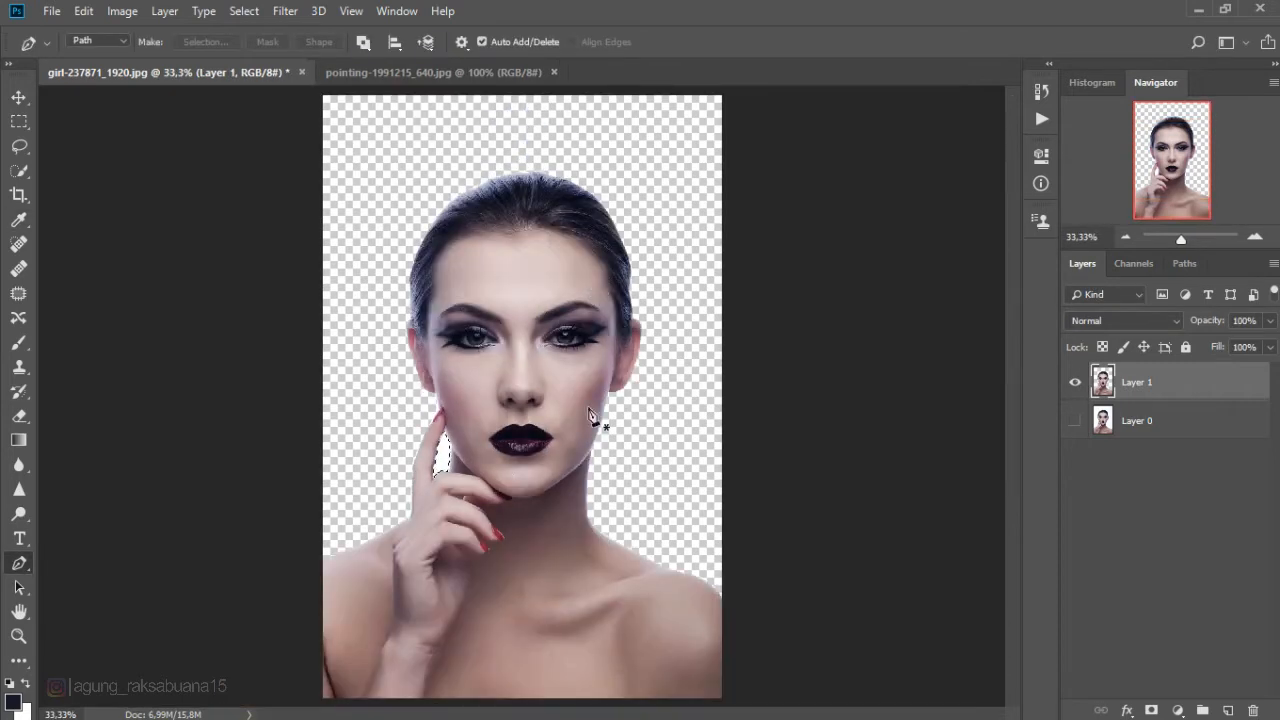
pyautogui.press('Delete')
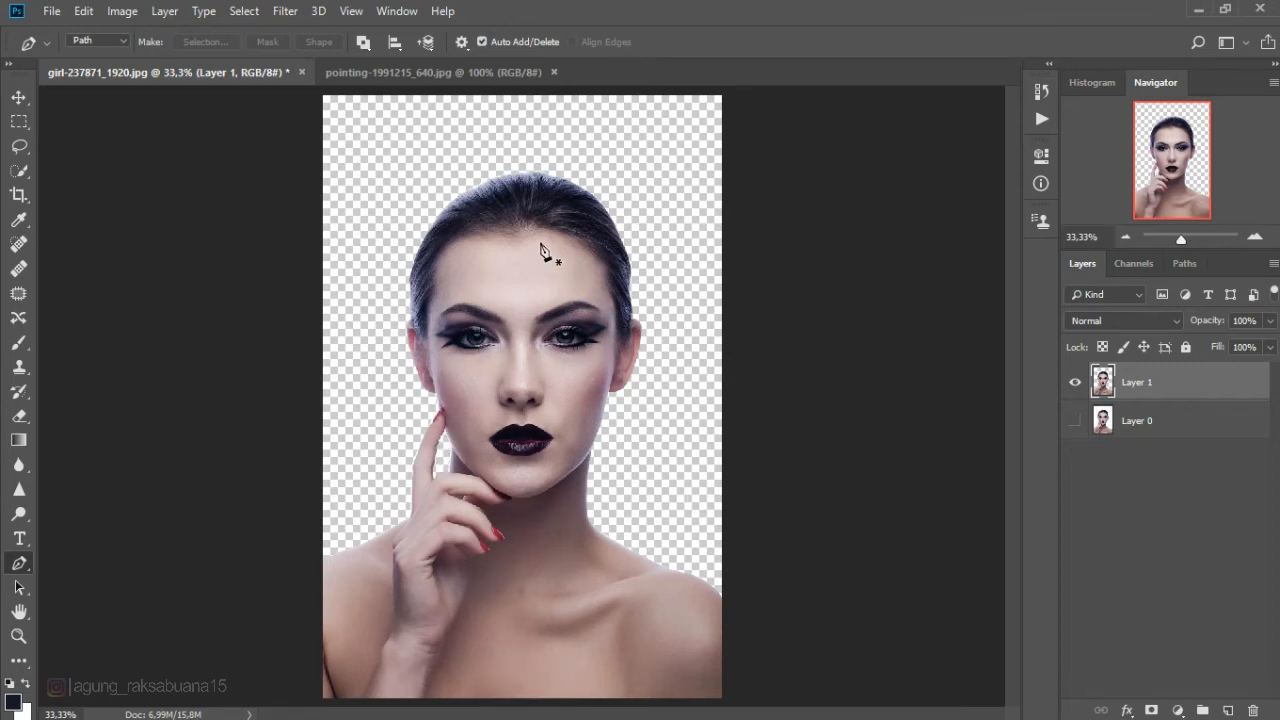
# Create a new 1280 x 720 pixel RGB document with a resolution of 300 and transparent background contents
pyautogui.click(48, 12)
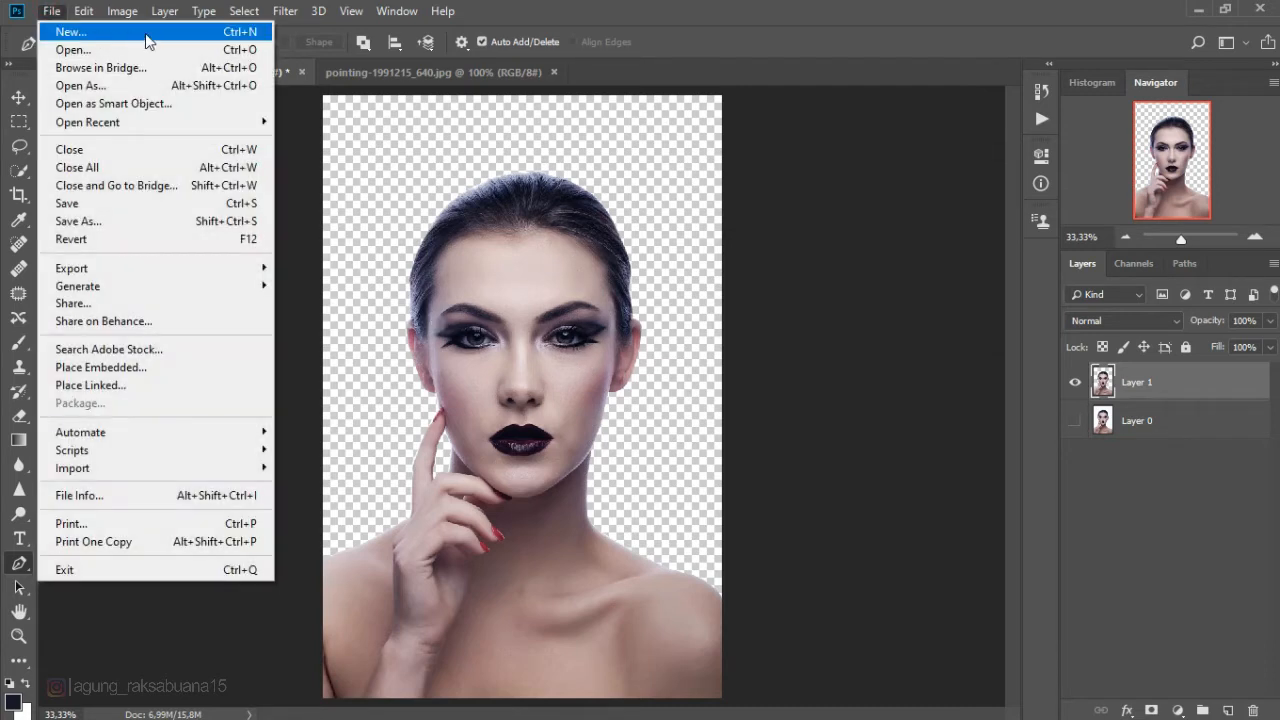
pyautogui.click(147, 40)
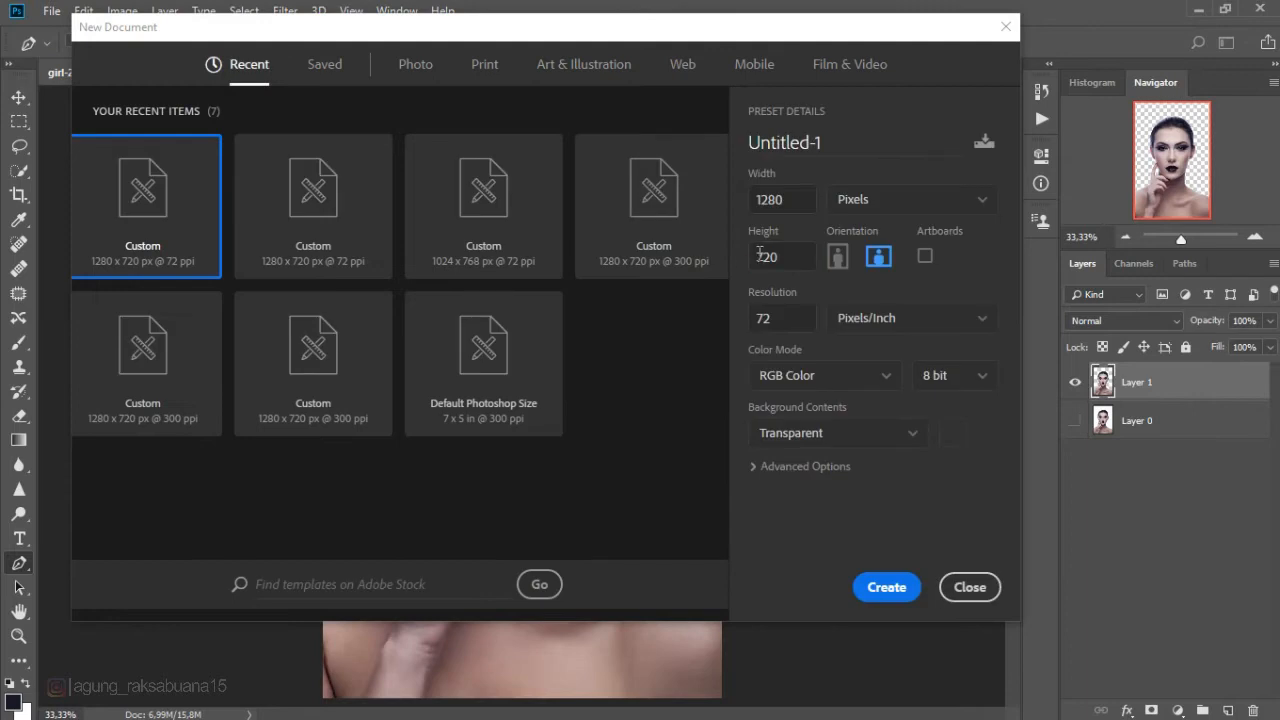
pyautogui.click(794, 205)
pyautogui.click(794, 205)
pyautogui.click(791, 261)
pyautogui.write('300')
pyautogui.click(884, 588)
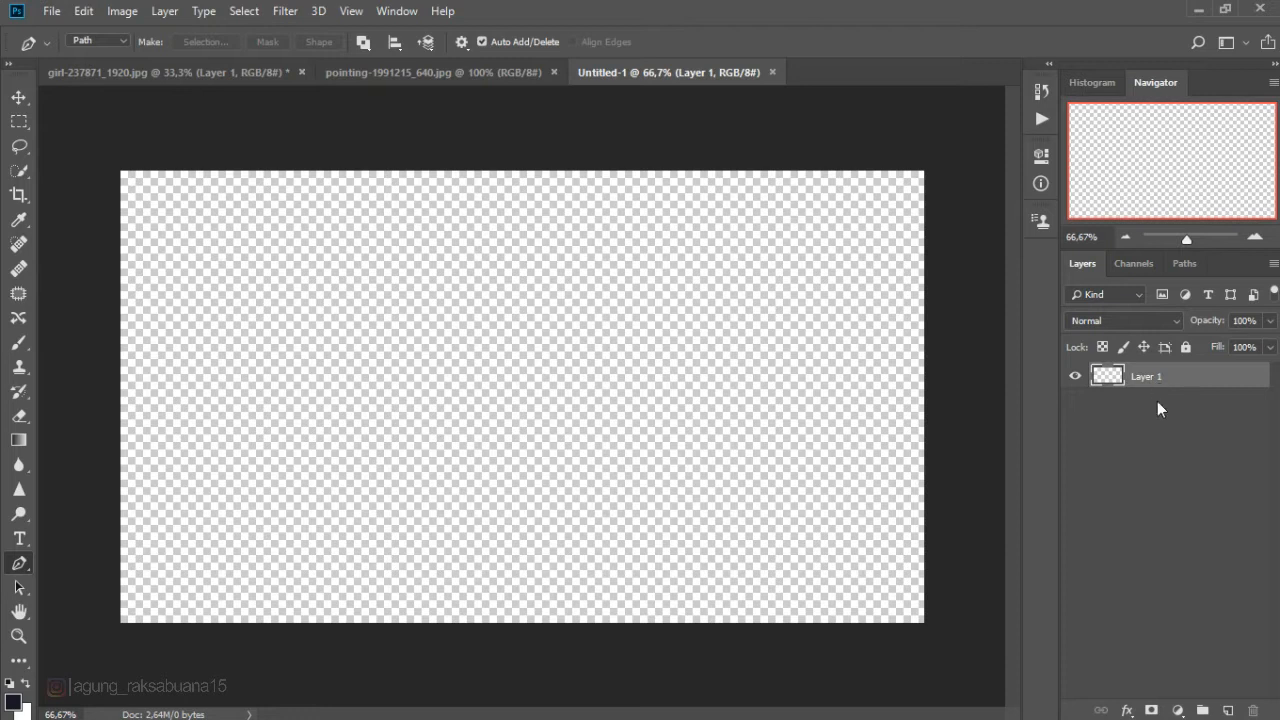
# Add a Solid Color fill layer in dark grey #494a4e
pyautogui.click(1178, 710)
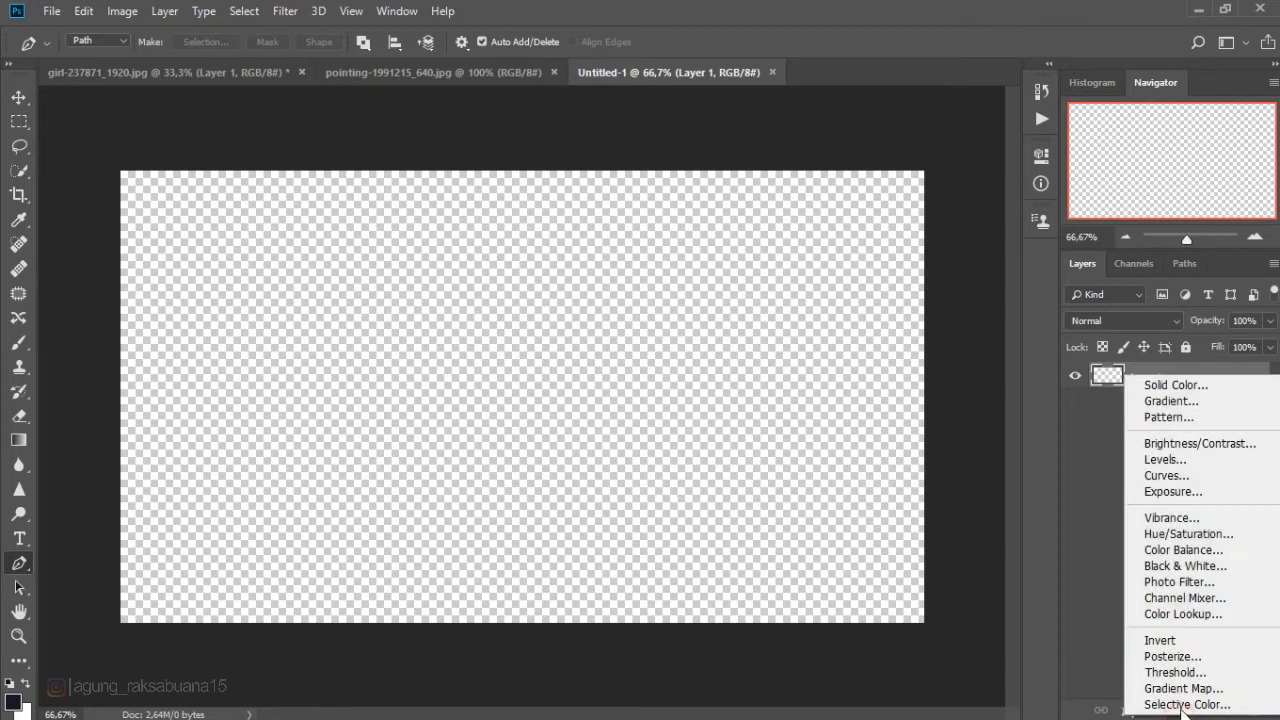
pyautogui.click(1168, 383)
pyautogui.moveTo(915, 337); pyautogui.dragTo(798, 369)
pyautogui.click(1190, 190)
pyautogui.press('p')
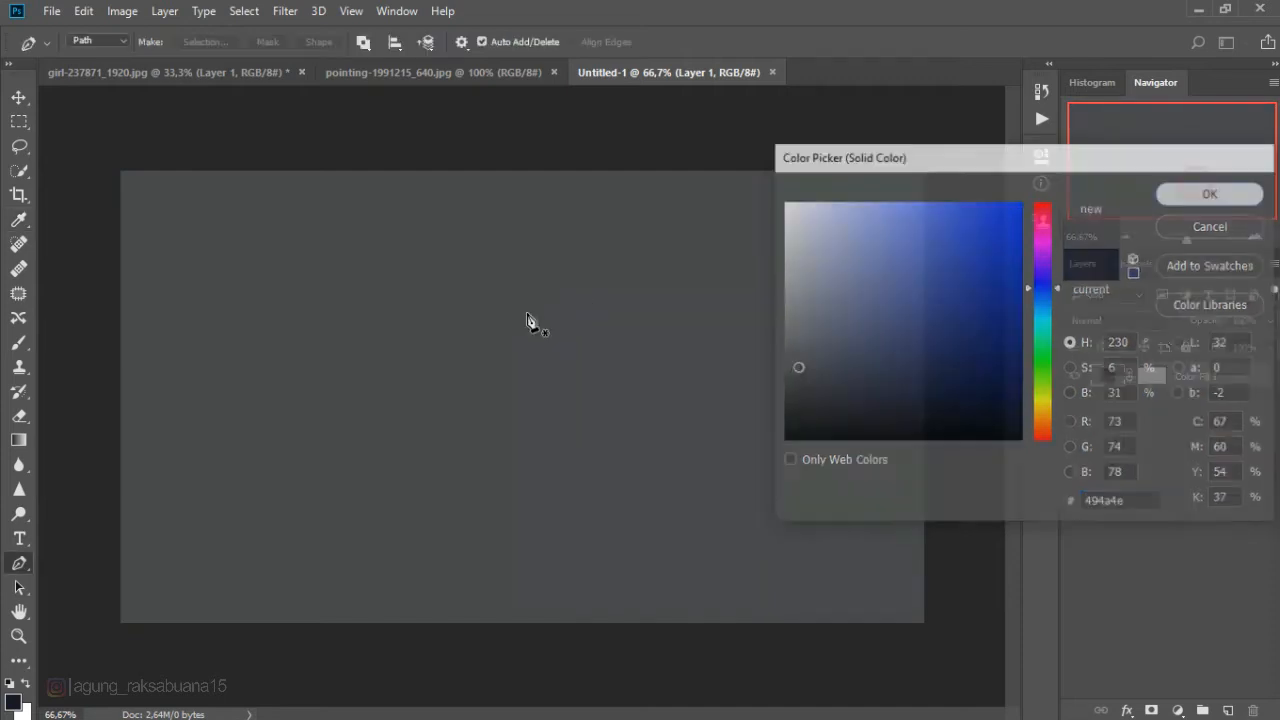
# Move the cut-out woman from the girl-237871_1920.jpg document into the new Untitled-1 document with the Move tool
pyautogui.click(19, 97)
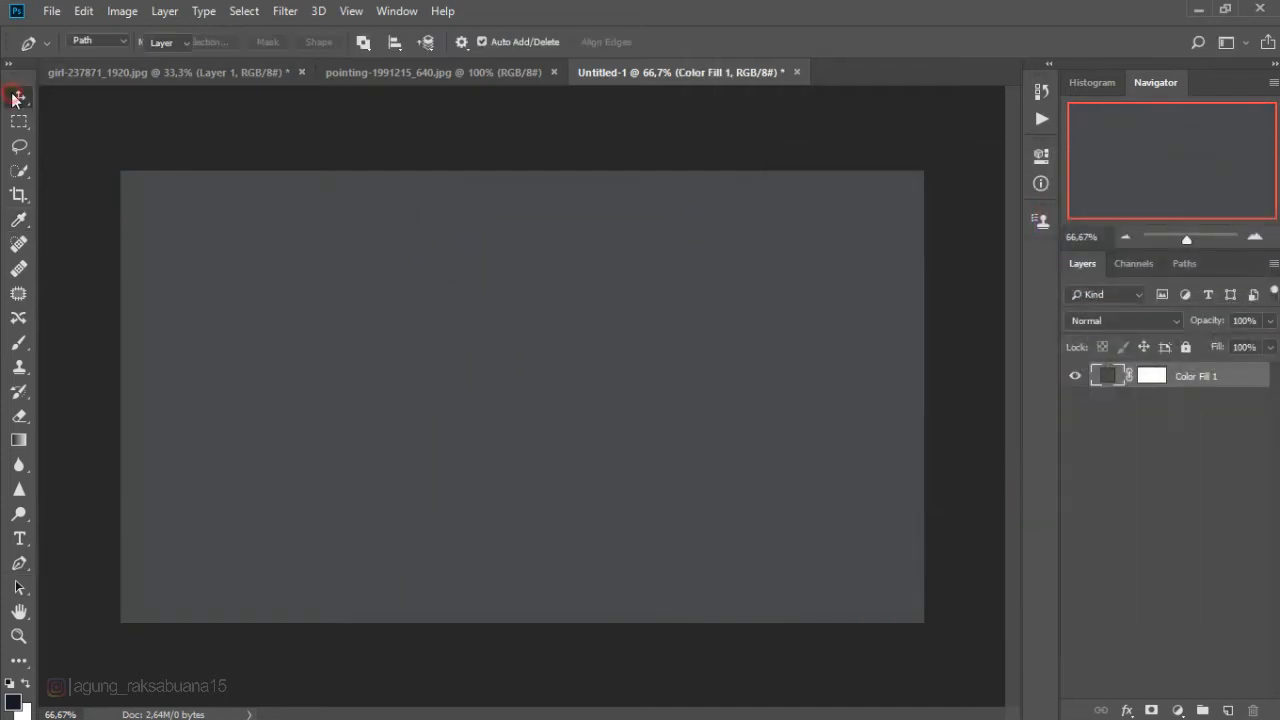
pyautogui.click(77, 72)
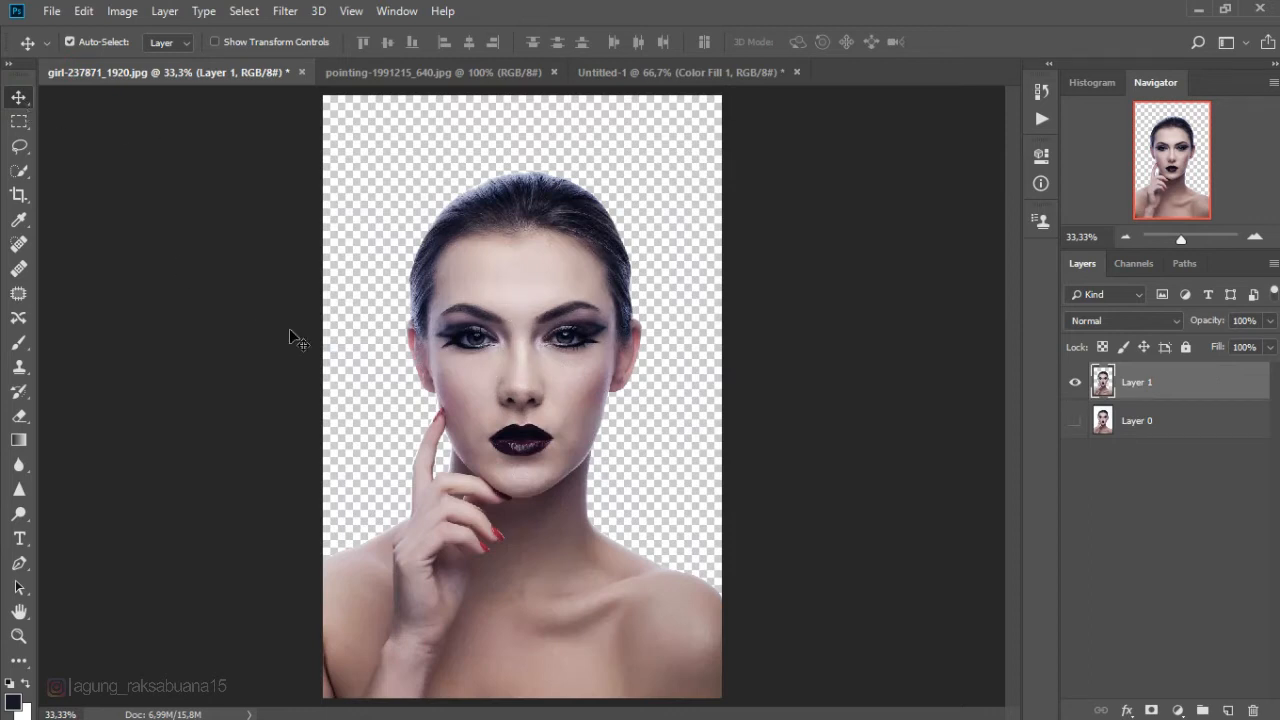
pyautogui.moveTo(505, 560); pyautogui.dragTo(532, 429)
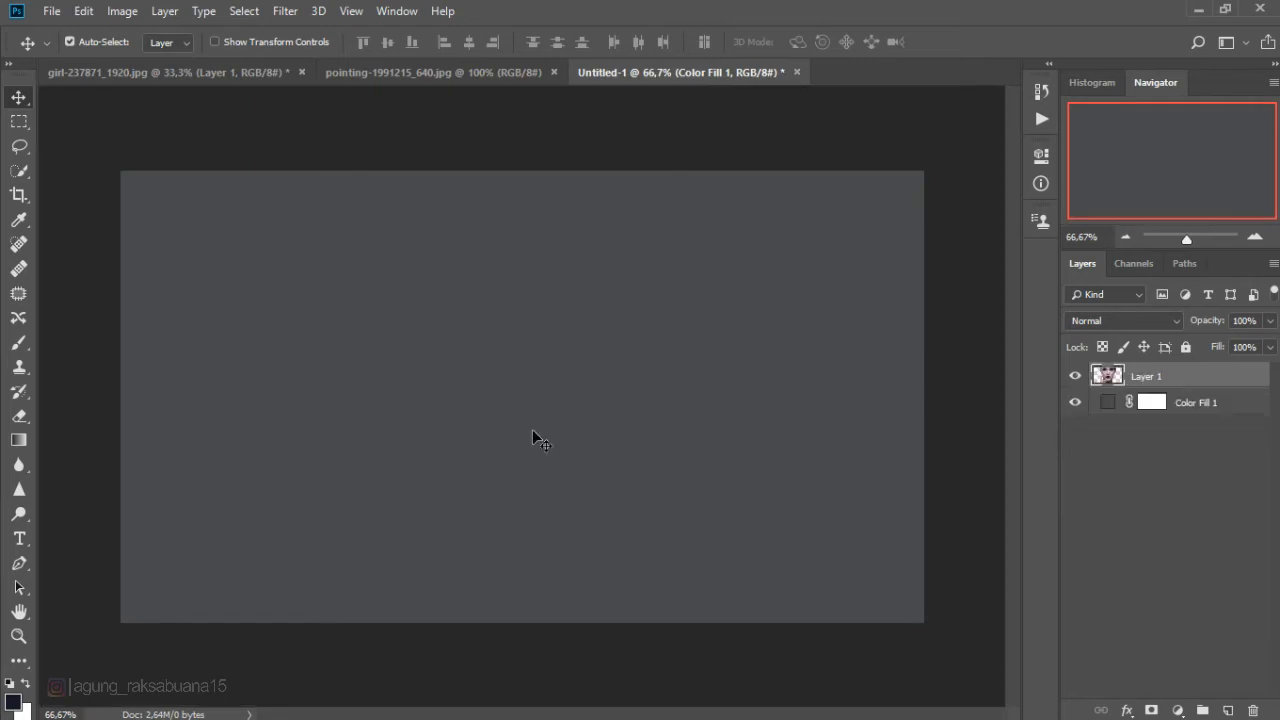
# Scale the woman's cut-out down to about 56% with Free Transform and place her near the middle of the canvas
pyautogui.hotkey('ctrl', '-')
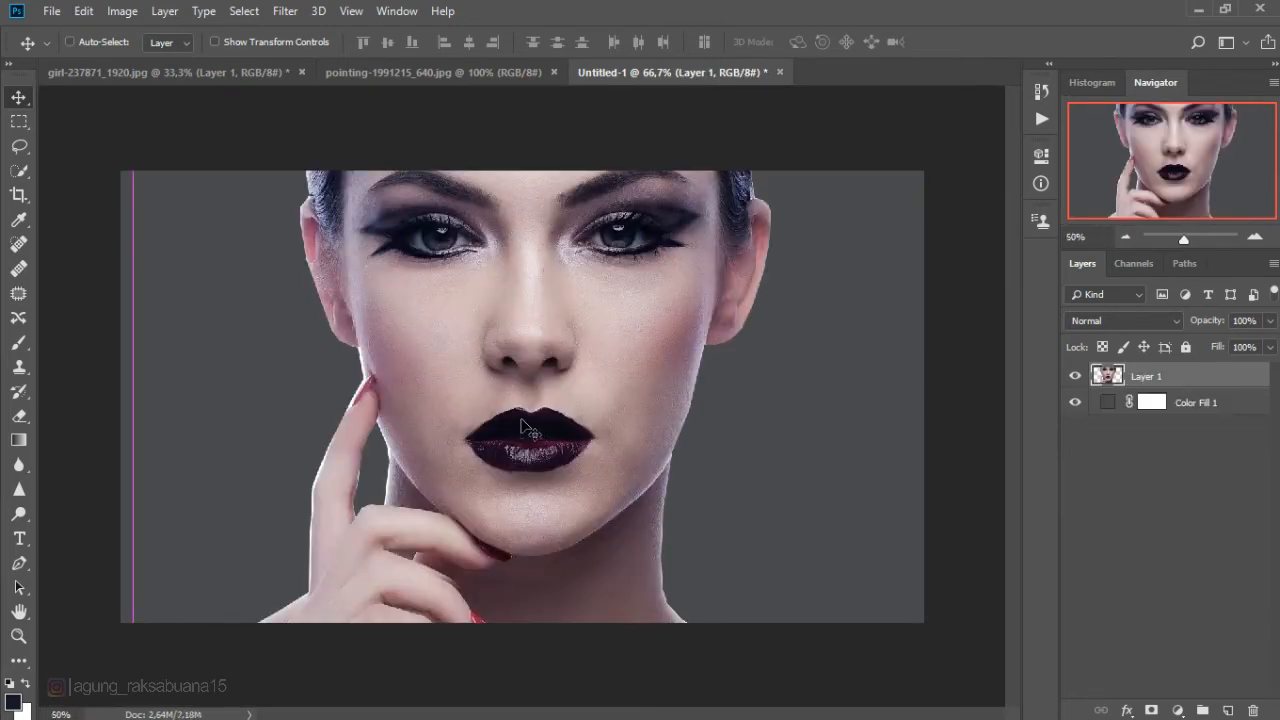
pyautogui.hotkey('ctrl', '-')
pyautogui.hotkey('ctrl', 't')
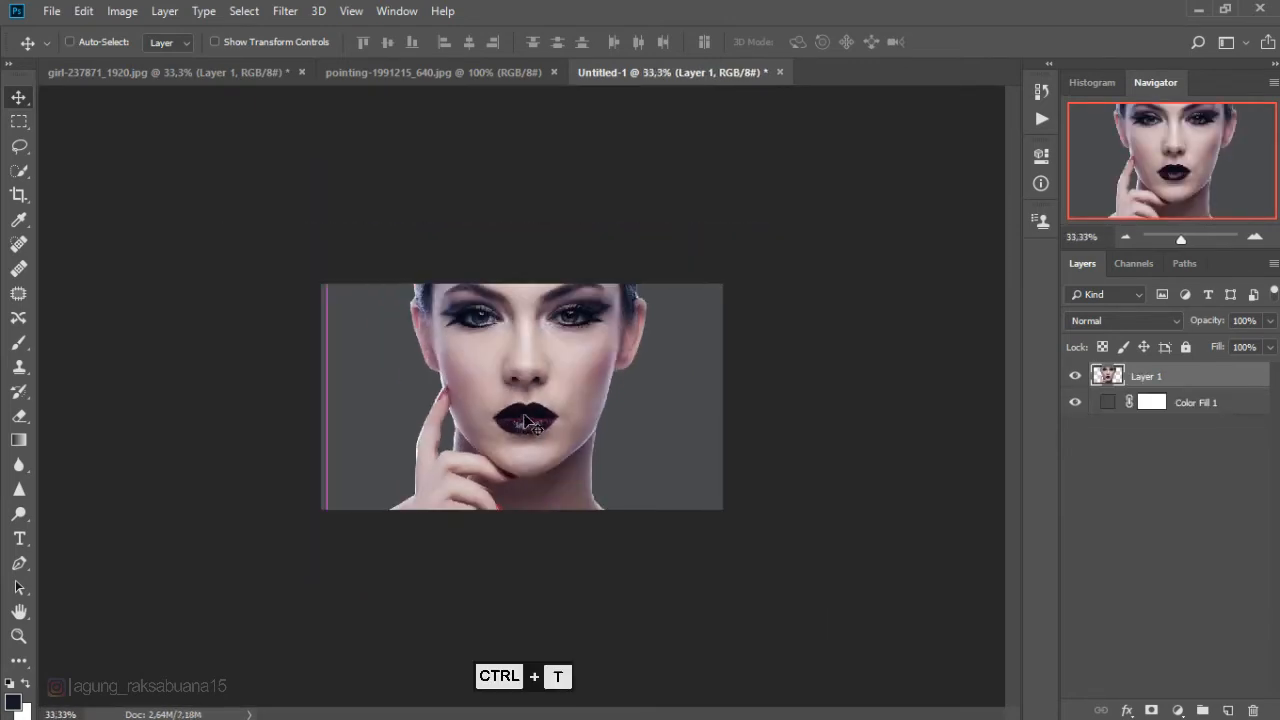
pyautogui.moveTo(733, 148); pyautogui.dragTo(573, 271)
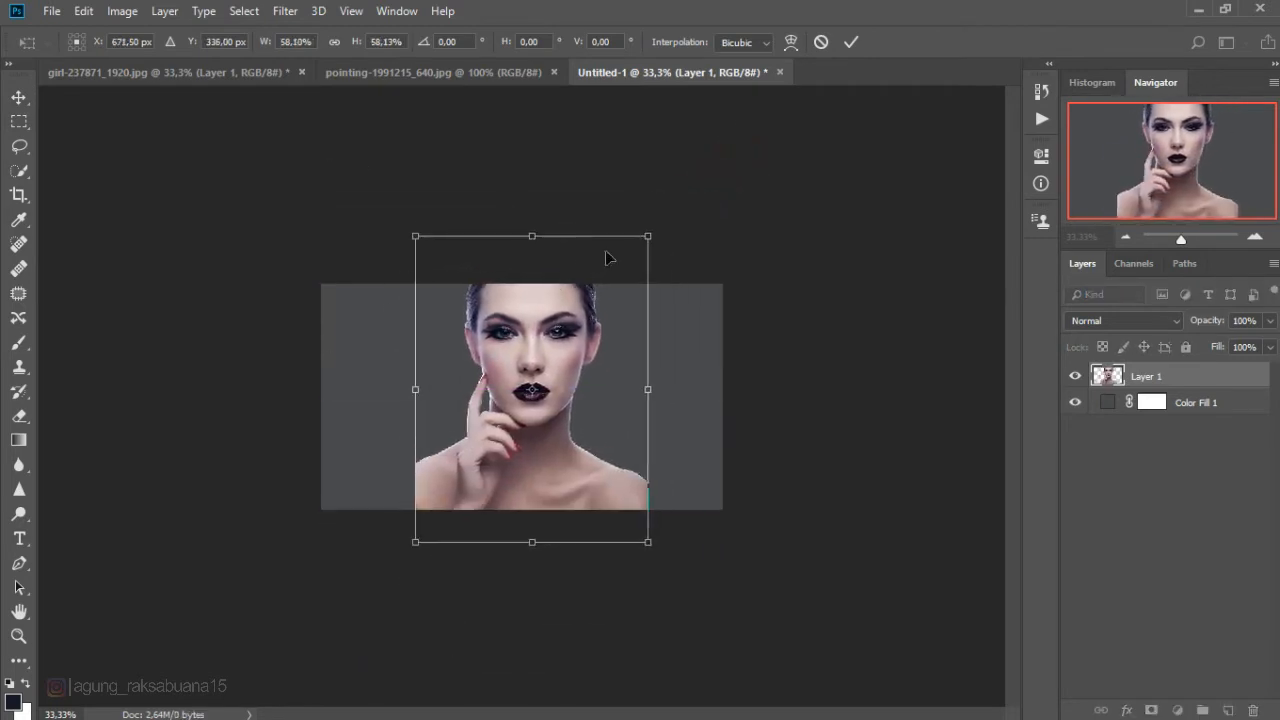
pyautogui.moveTo(652, 231); pyautogui.dragTo(592, 303)
pyautogui.scroll(2, 591, 297)
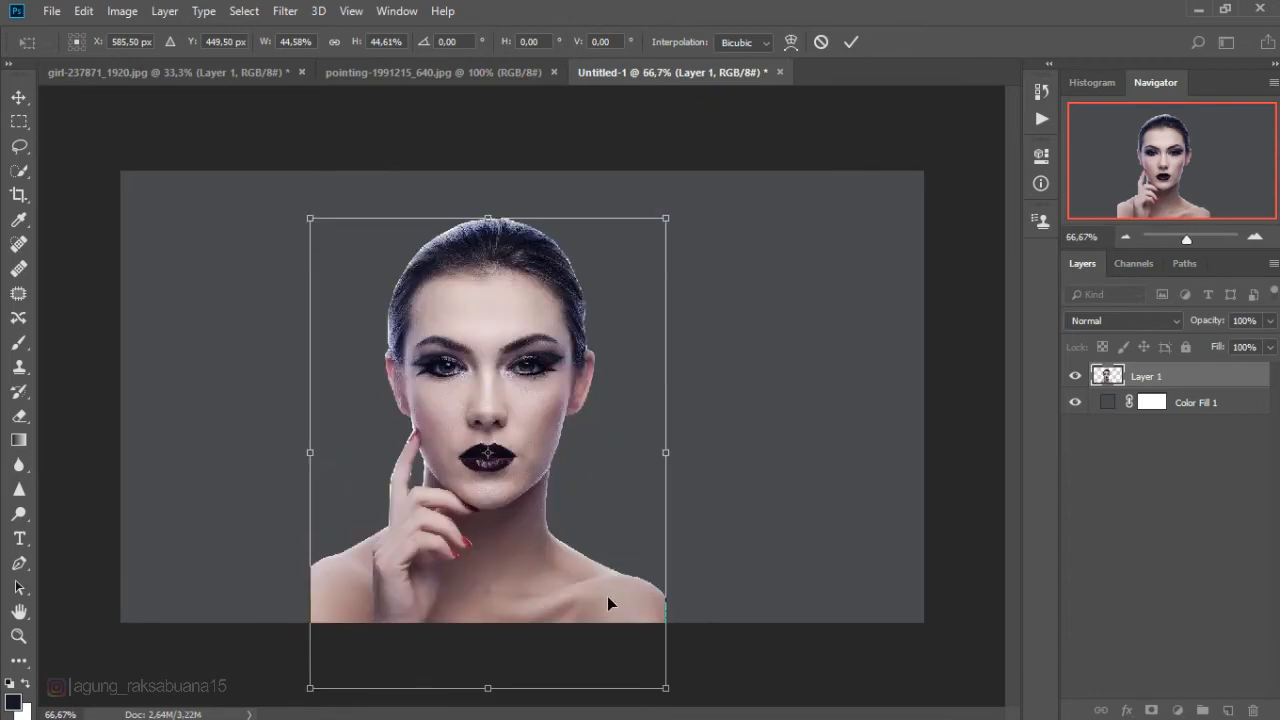
pyautogui.moveTo(663, 689); pyautogui.dragTo(708, 697)
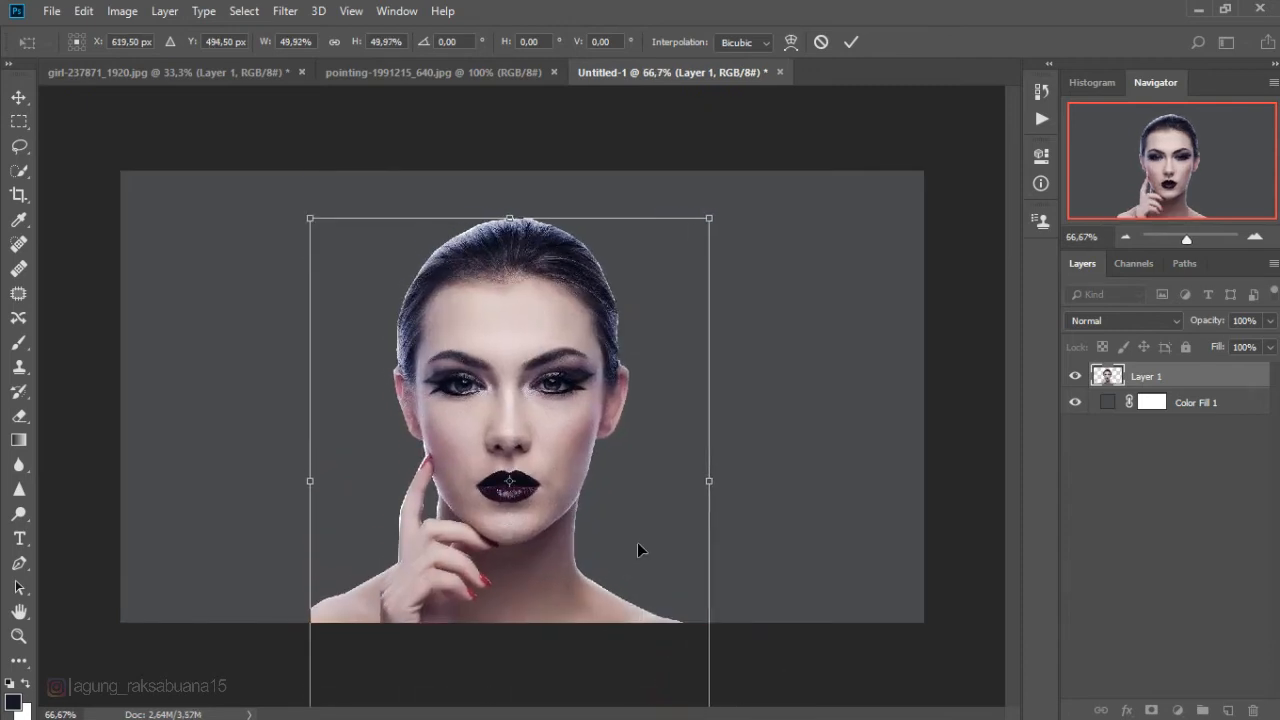
pyautogui.moveTo(643, 550); pyautogui.dragTo(637, 457)
pyautogui.moveTo(703, 670); pyautogui.dragTo(762, 710)
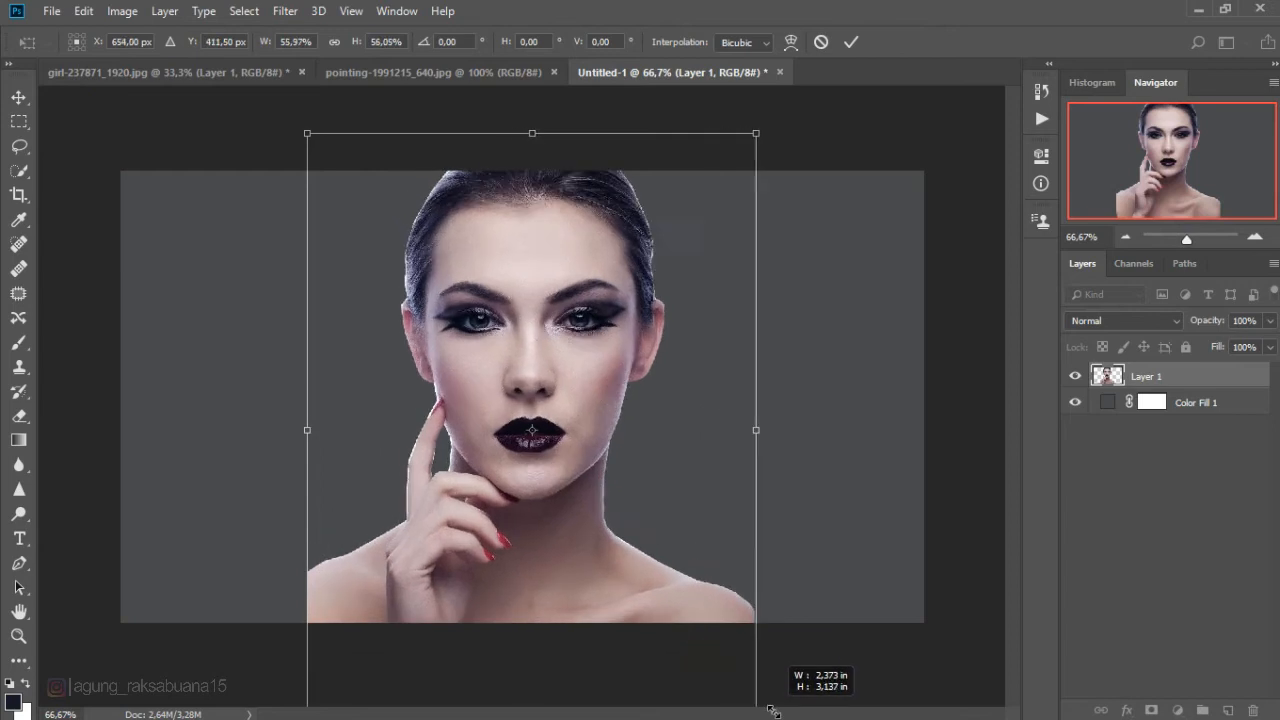
# Rotate the woman by about -1.8°, reduce her to about 53%, and place her centrally with her whole head inside the canvas
pyautogui.moveTo(223, 188); pyautogui.dragTo(214, 195)
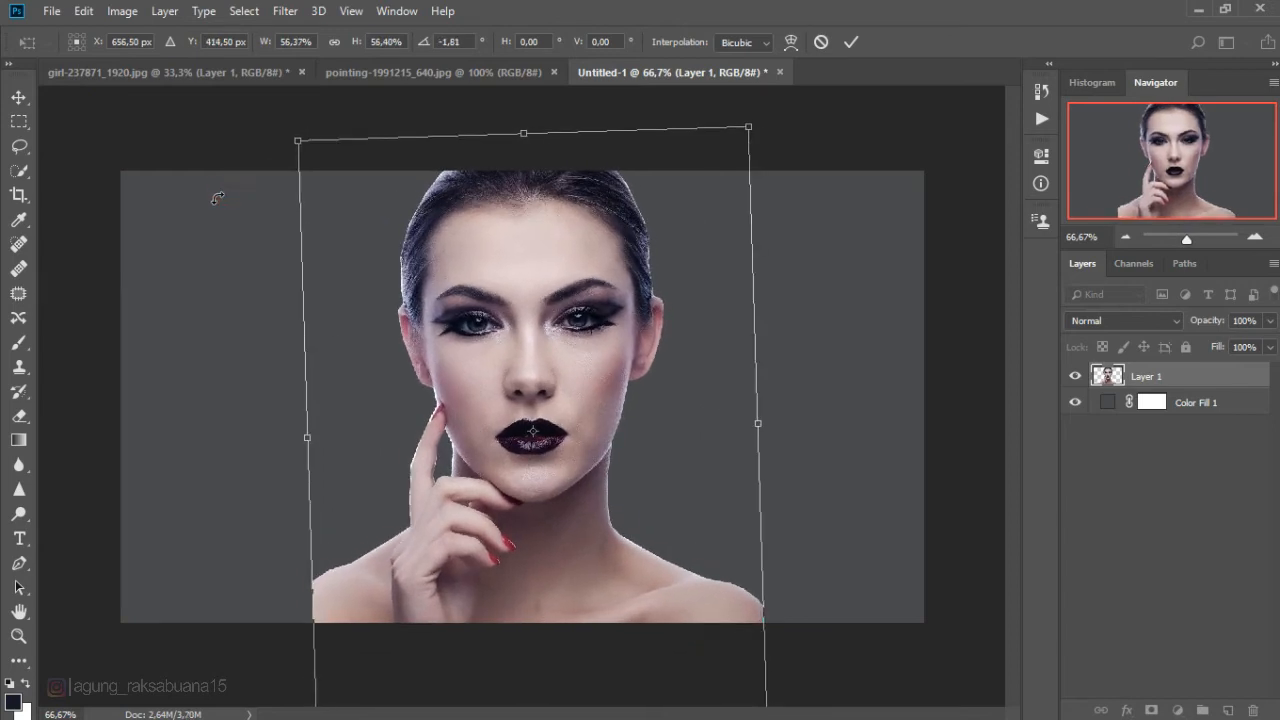
pyautogui.moveTo(465, 250); pyautogui.dragTo(467, 286)
pyautogui.moveTo(746, 173); pyautogui.dragTo(722, 207)
pyautogui.moveTo(616, 337); pyautogui.dragTo(620, 320)
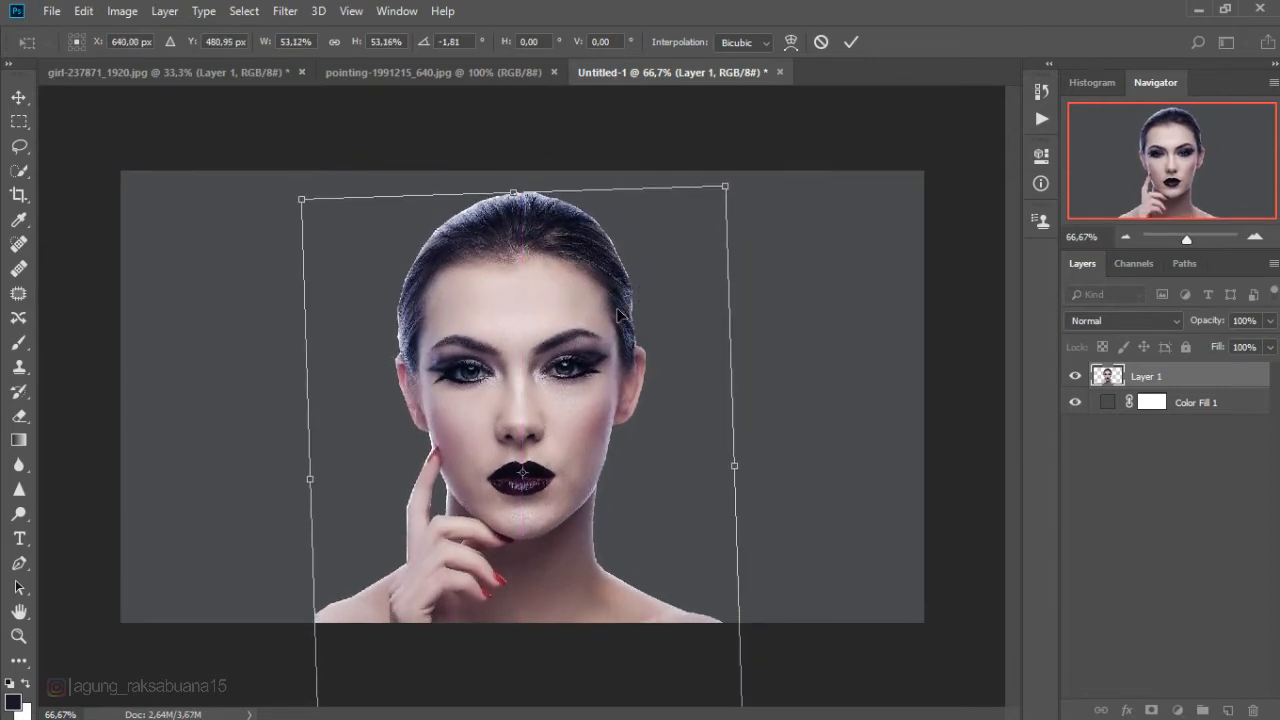
pyautogui.press('Return')
# Distort the woman's layer by pulling its lower-left transform corner slightly outward and downward, and apply the transform
pyautogui.hotkey('ctrl', '-')
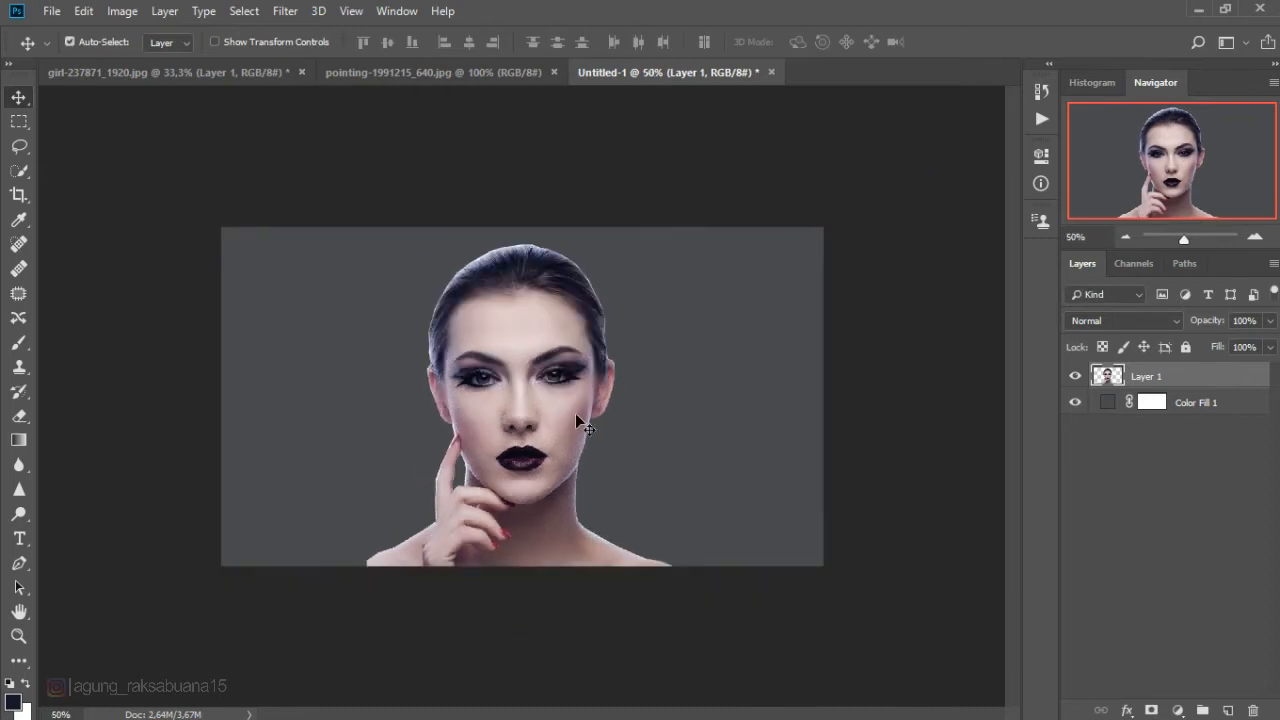
pyautogui.hotkey('ctrl', 't')
pyautogui.moveTo(366, 673); pyautogui.dragTo(360, 680)
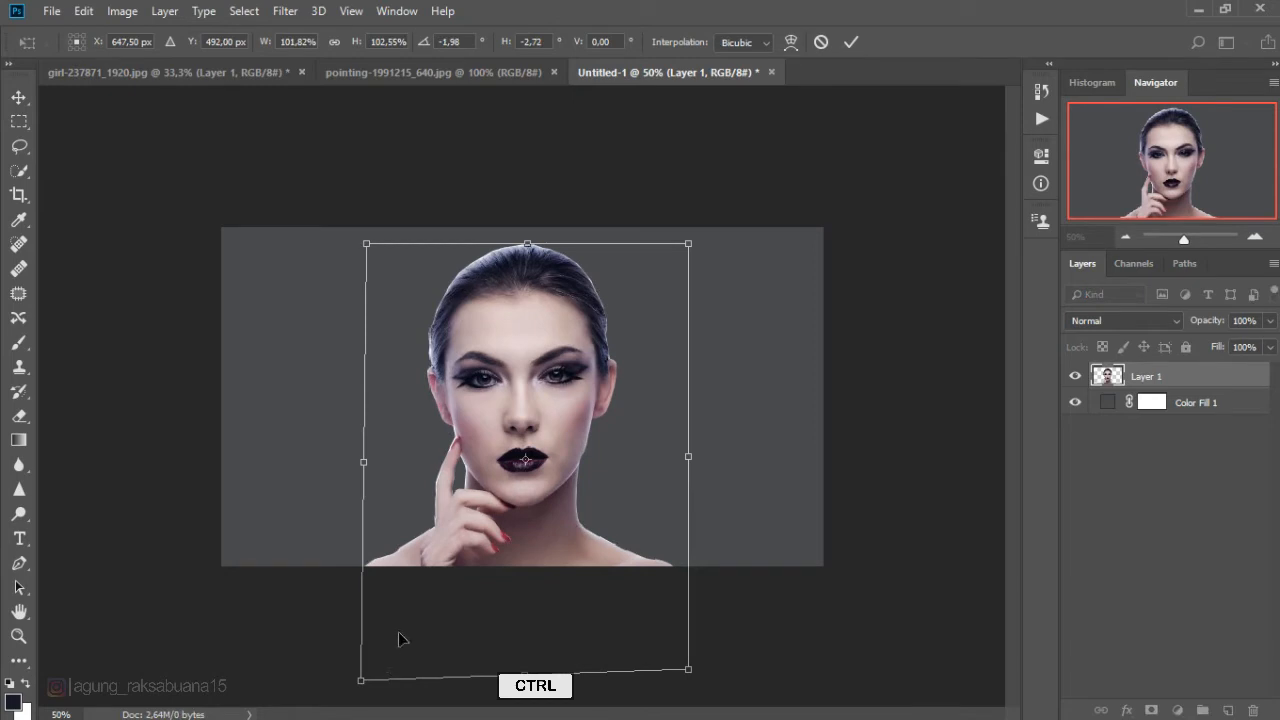
pyautogui.press('Return')
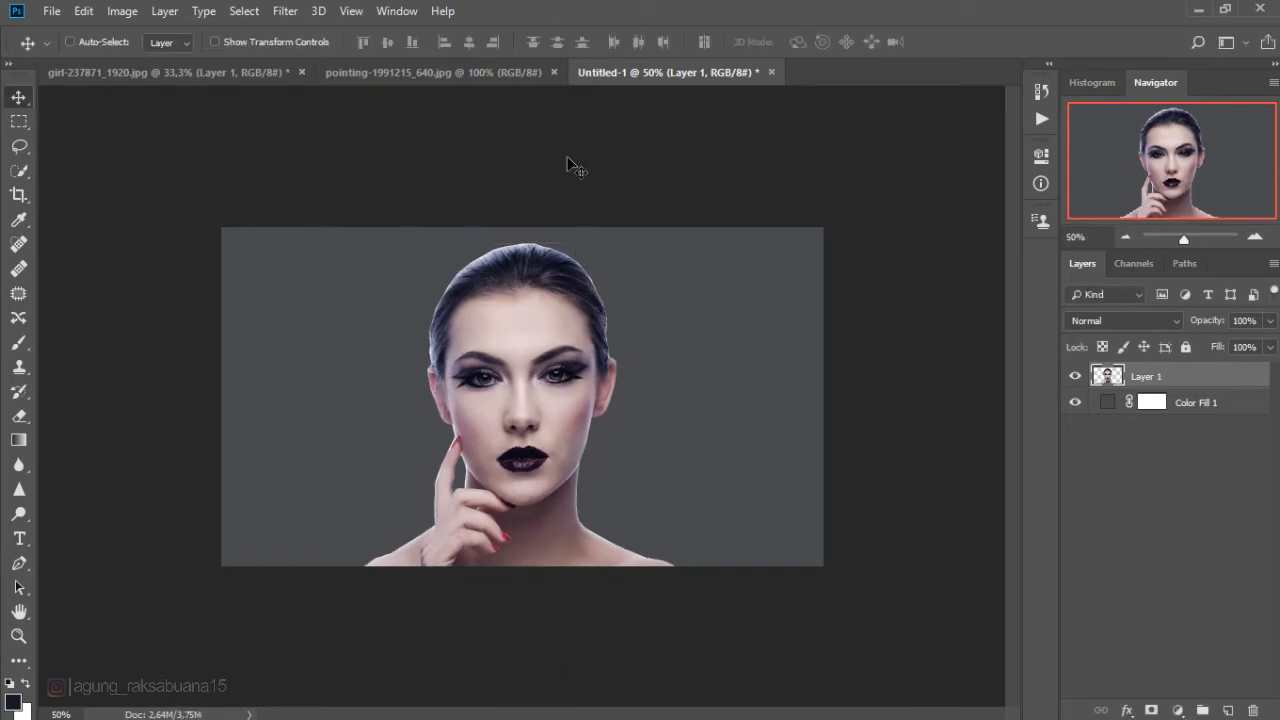
# Add an empty layer above the woman and sample the dark blue hair colour #1d2030 as the Brush foreground colour
pyautogui.hotkey('ctrl', '+')
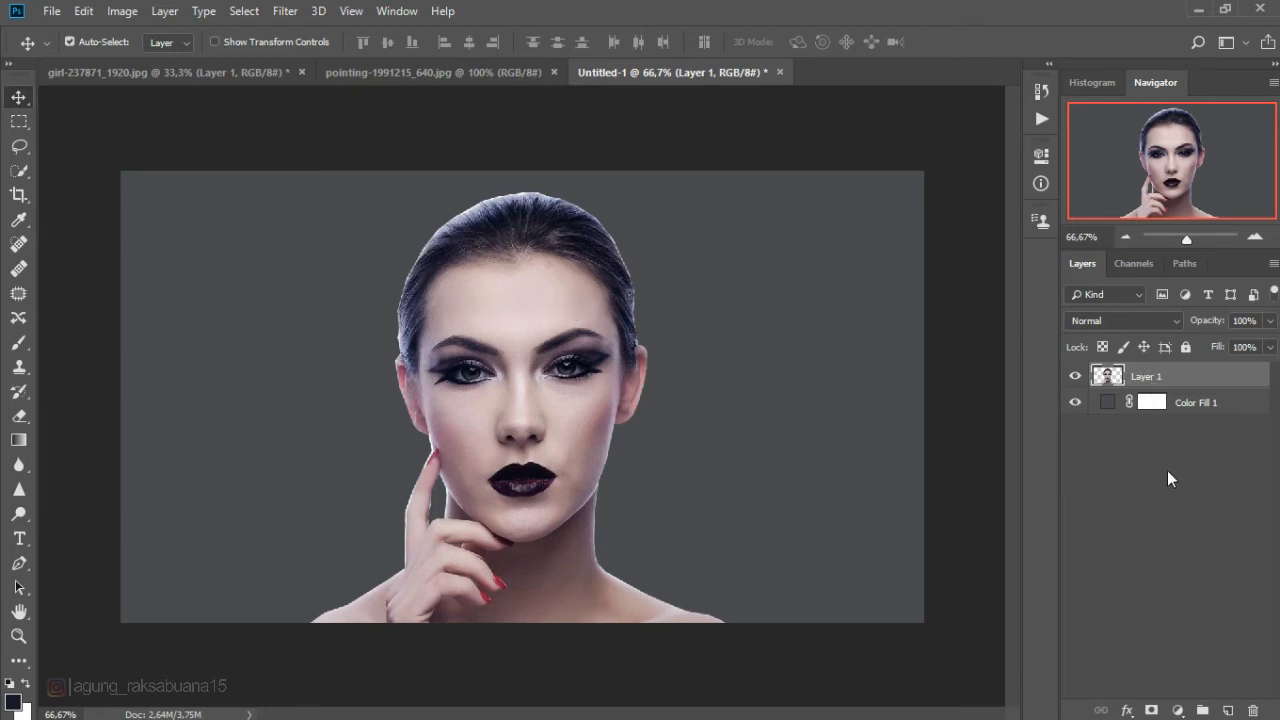
pyautogui.click(1228, 710)
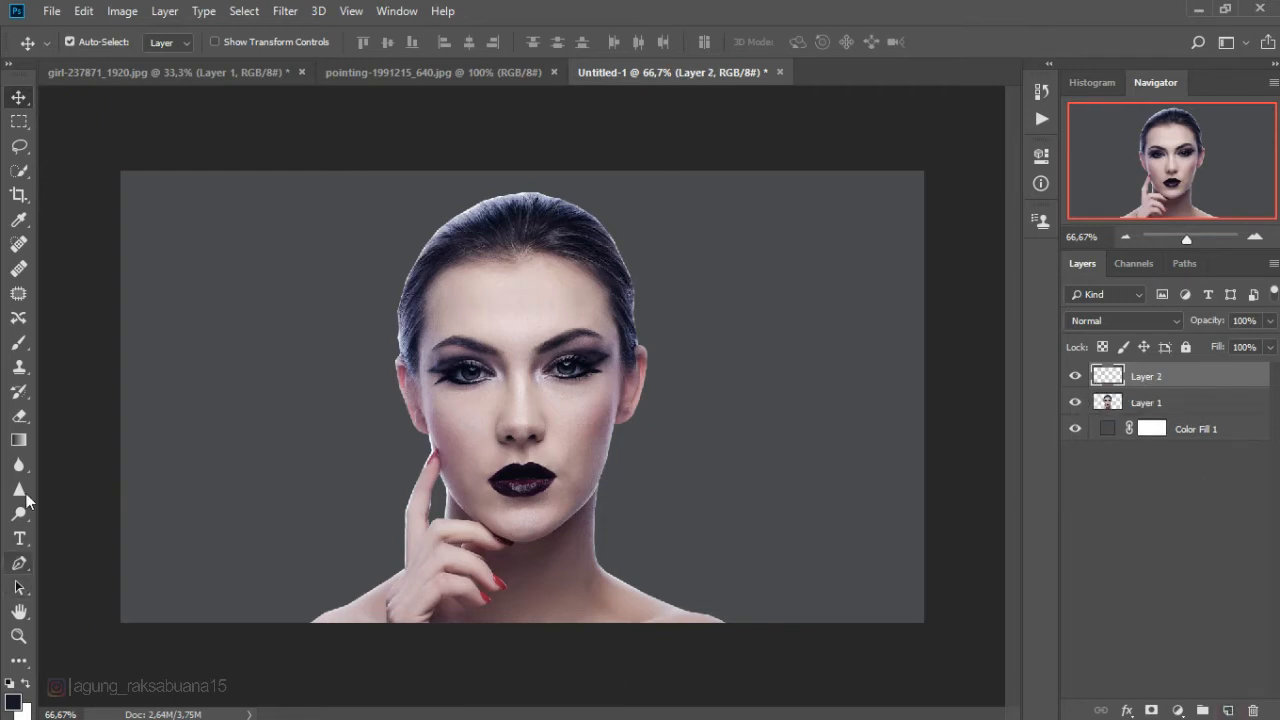
pyautogui.click(24, 344)
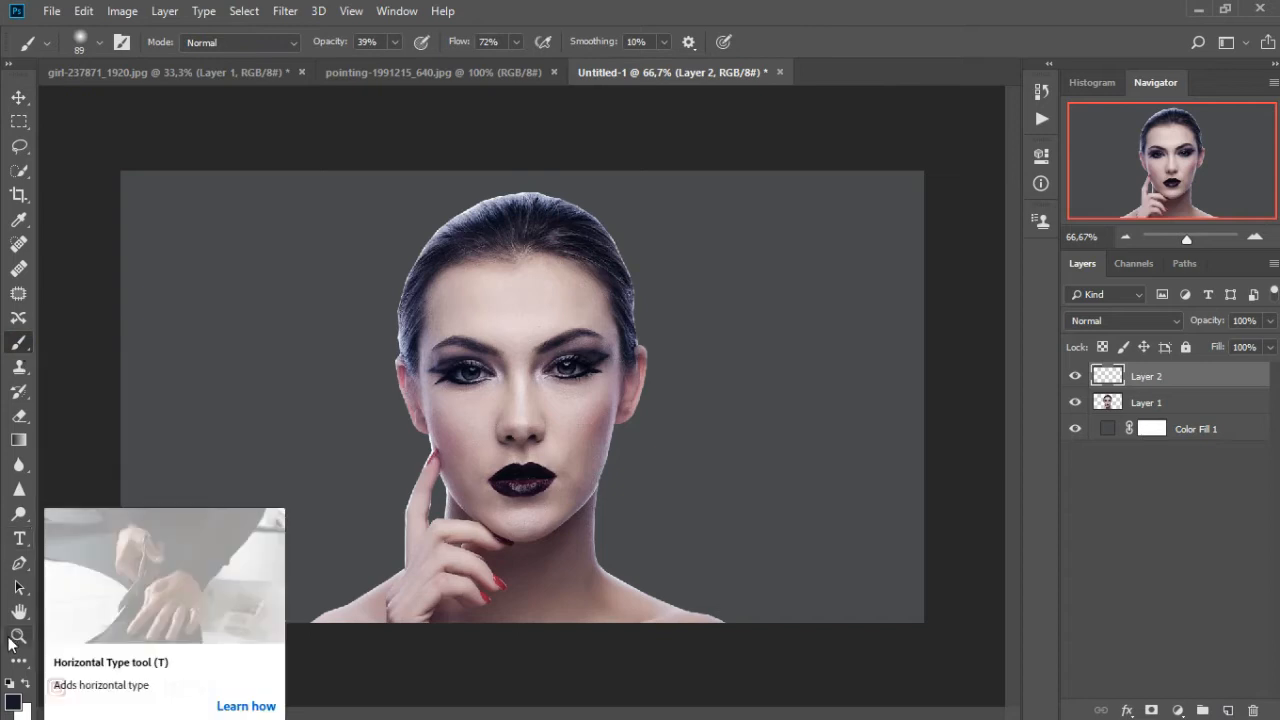
pyautogui.click(13, 701)
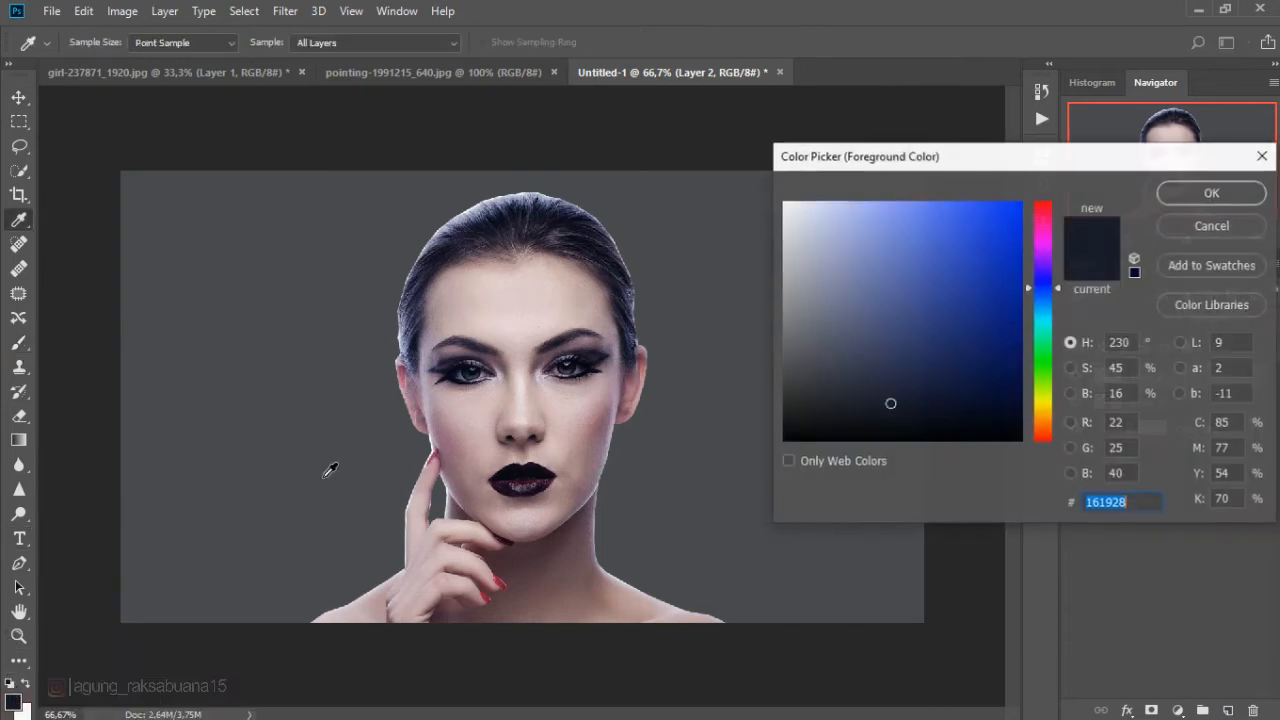
pyautogui.click(572, 216)
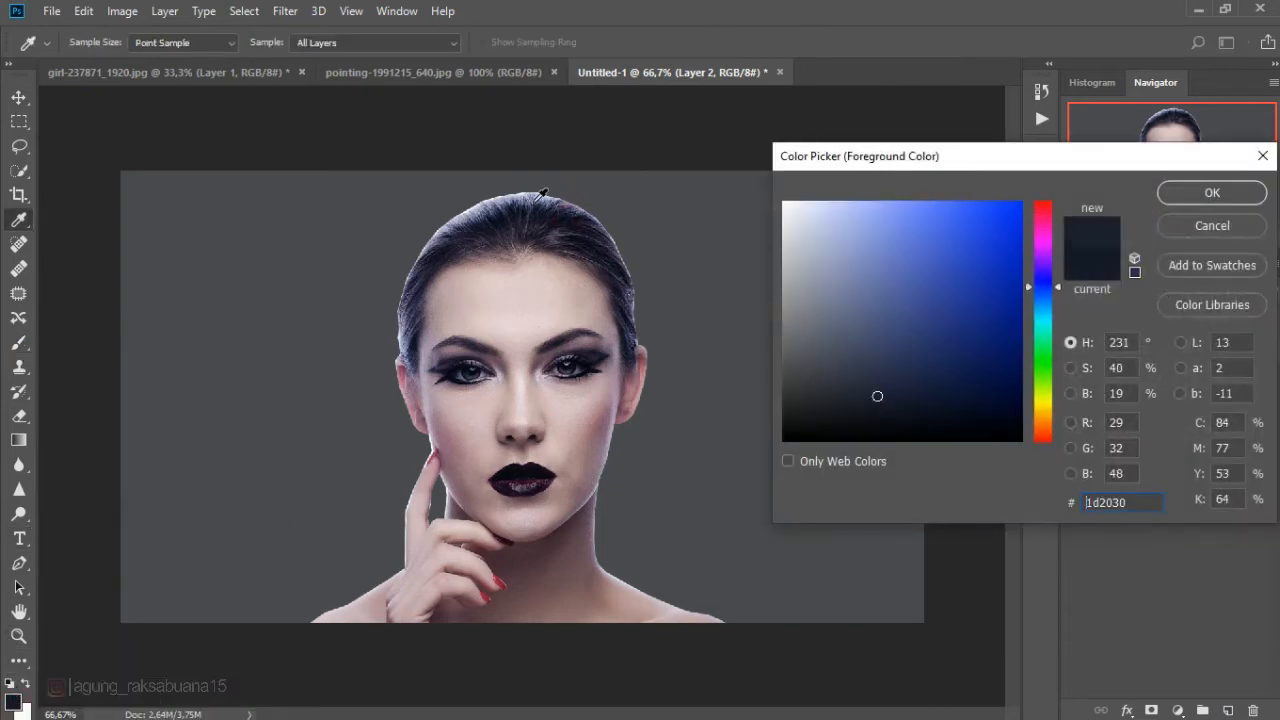
pyautogui.click(1183, 196)
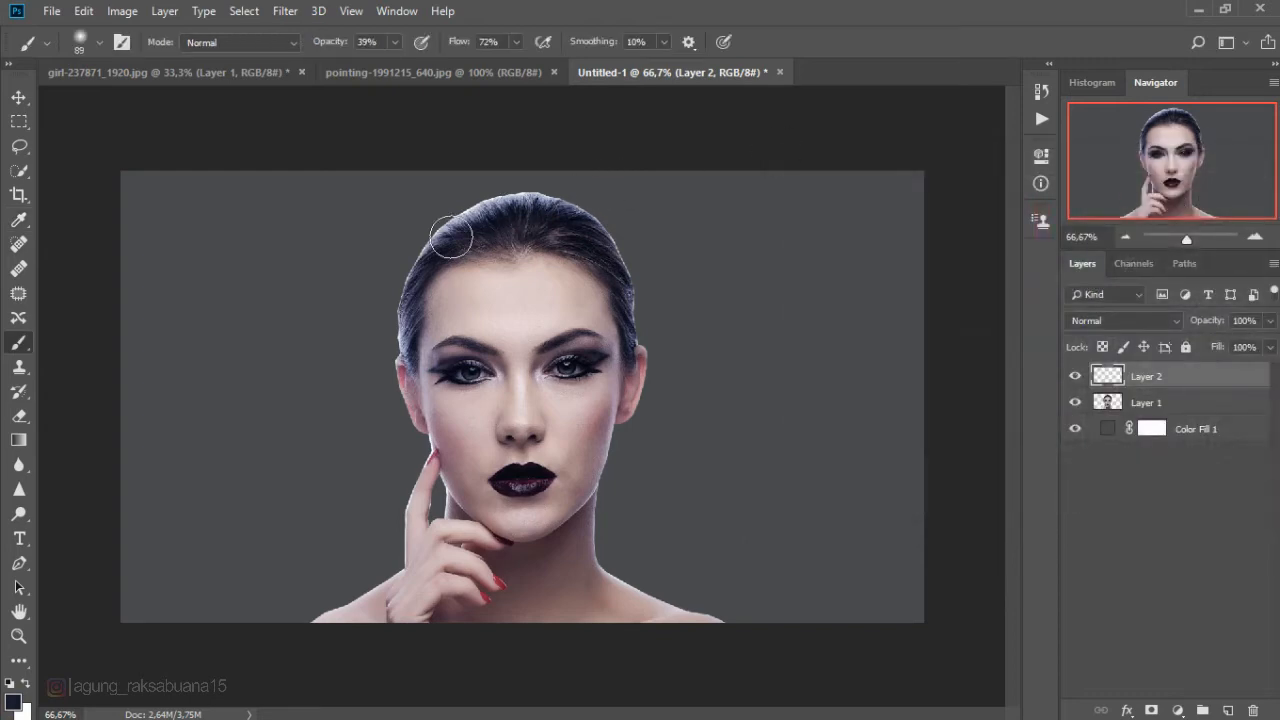
# Clip the new layer to the woman's layer and brush the dark hair colour over the light fringe along her hair's outline
pyautogui.moveTo(400, 286)
pyautogui.mouseDown()
pyautogui.moveTo(394, 342)
pyautogui.moveTo(408, 274)
pyautogui.mouseUp()
pyautogui.hotkey('ctrl', 'z')
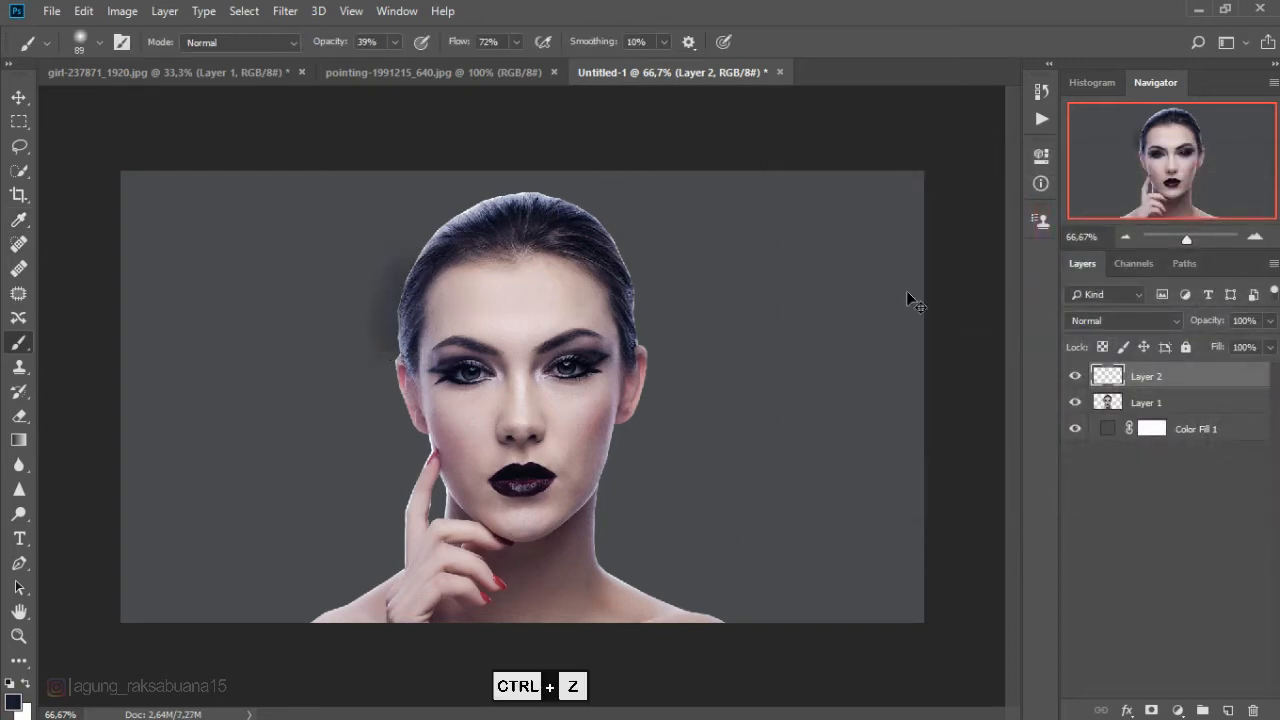
pyautogui.rightClick(1140, 381)
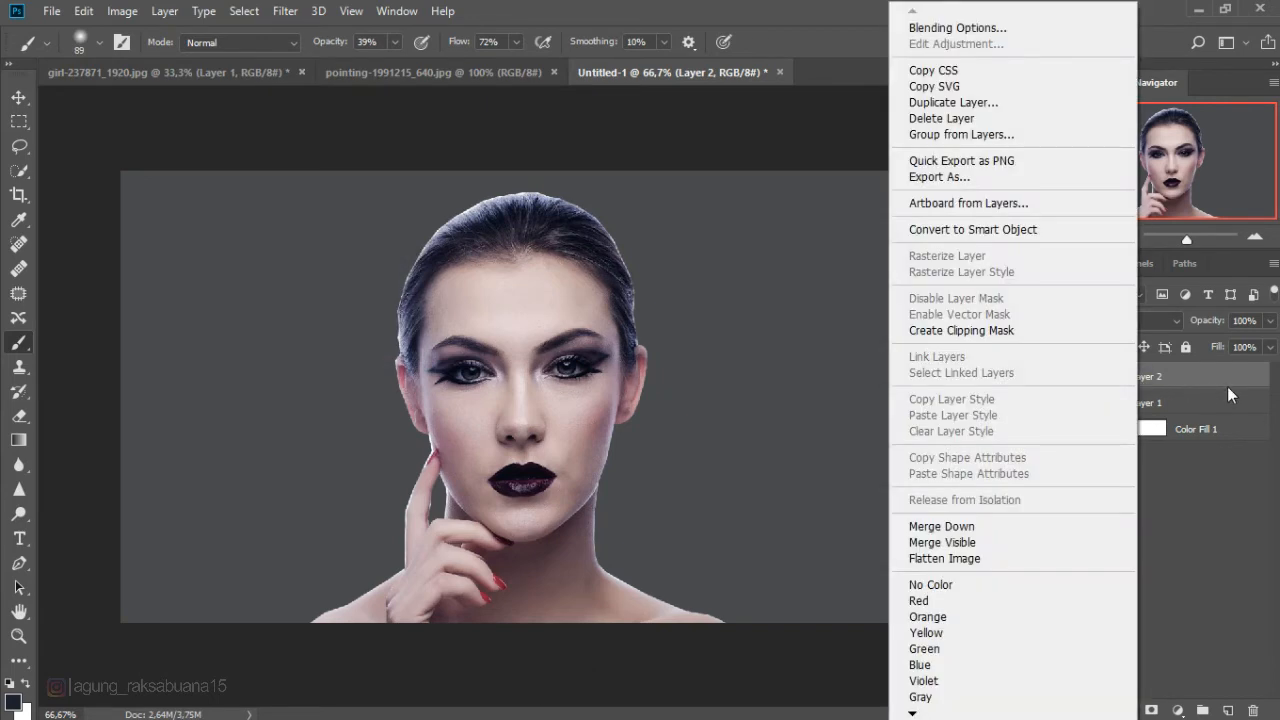
pyautogui.click(1000, 330)
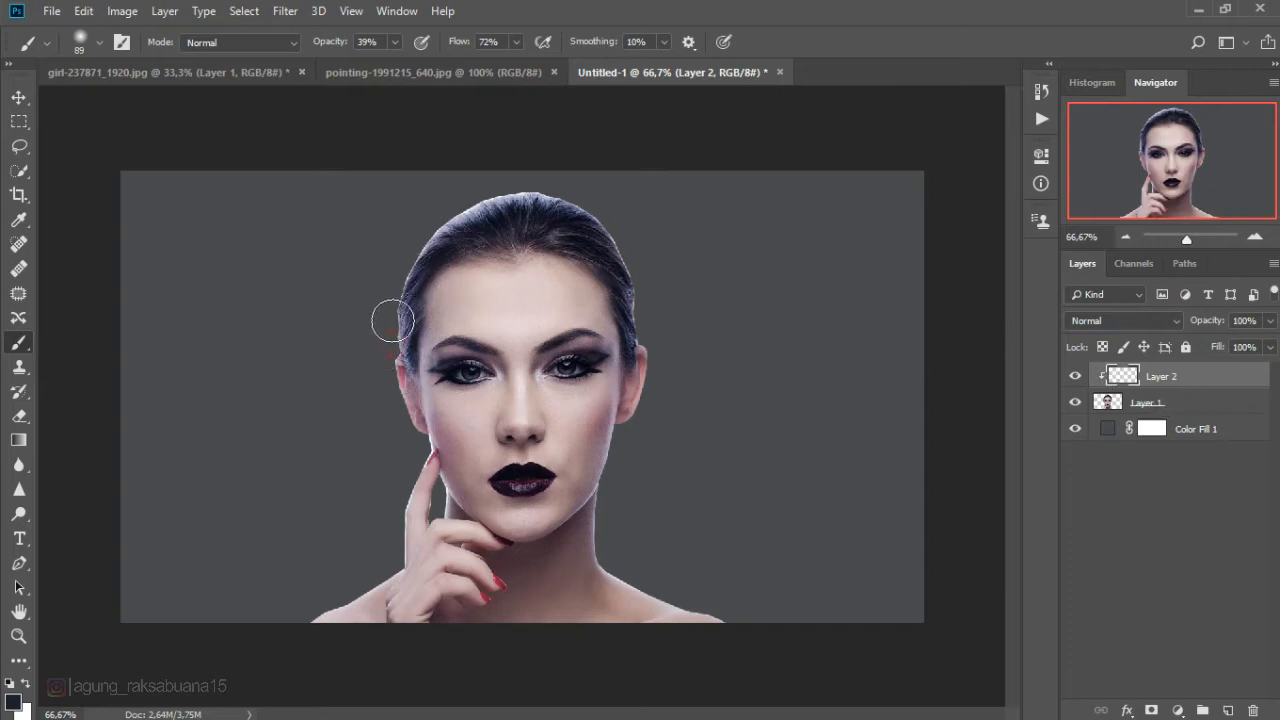
pyautogui.moveTo(392, 320)
pyautogui.mouseDown()
pyautogui.moveTo(411, 262)
pyautogui.moveTo(449, 226)
pyautogui.moveTo(543, 206)
pyautogui.moveTo(576, 213)
pyautogui.moveTo(651, 317)
pyautogui.mouseUp()
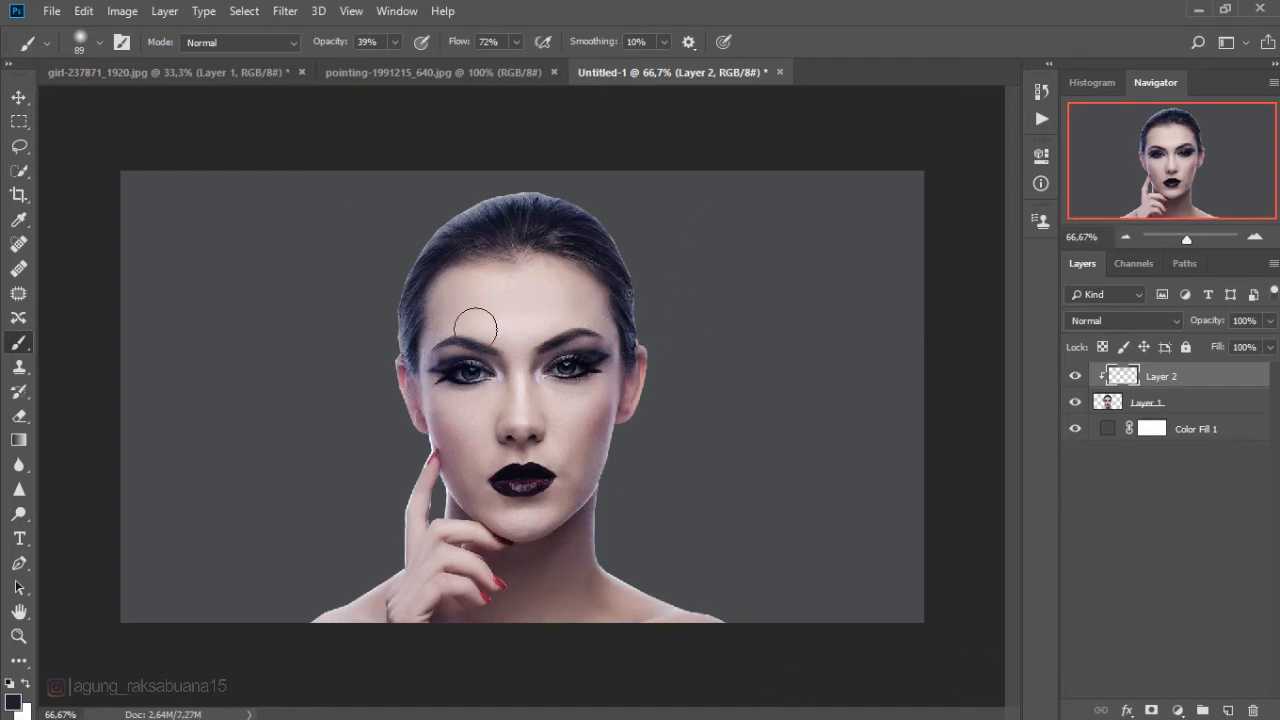
# Sample the skin tone beside the neck and brush it over the light edges of her neck, shoulder and raised finger
pyautogui.click(13, 702)
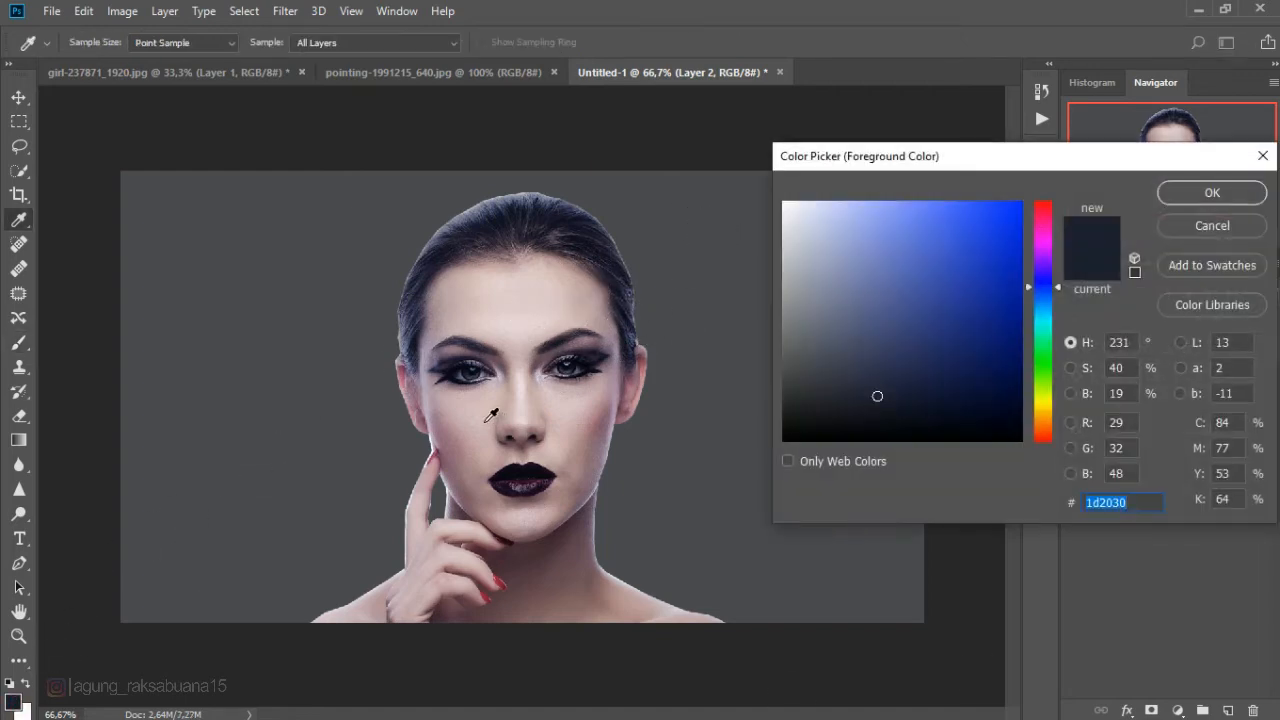
pyautogui.click(614, 573)
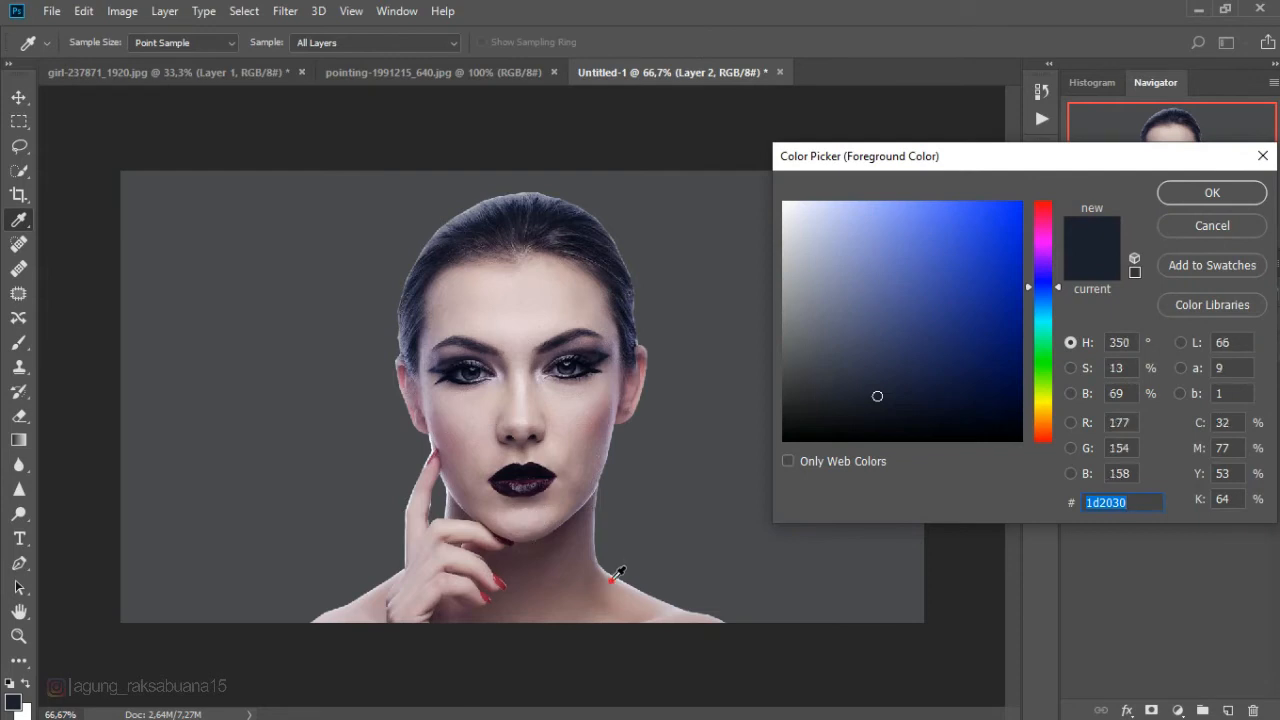
pyautogui.click(1210, 193)
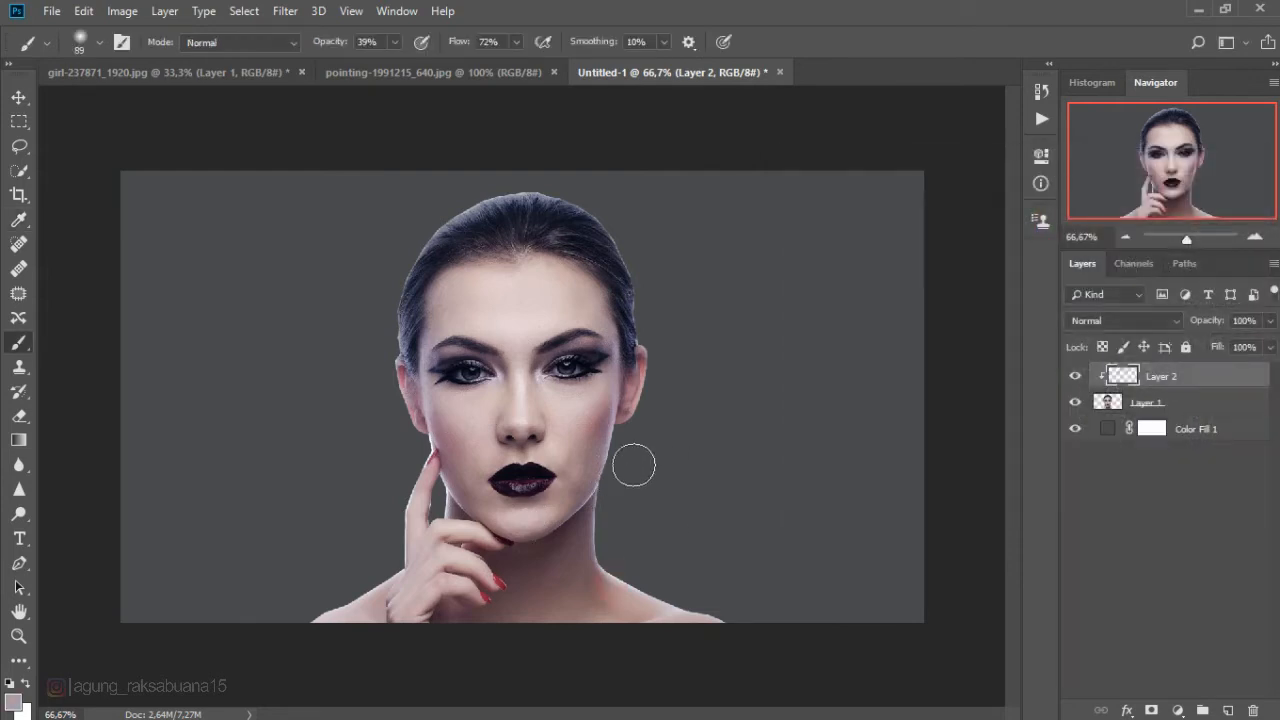
pyautogui.moveTo(625, 453)
pyautogui.mouseDown()
pyautogui.moveTo(608, 503)
pyautogui.moveTo(614, 549)
pyautogui.moveTo(681, 595)
pyautogui.mouseUp()
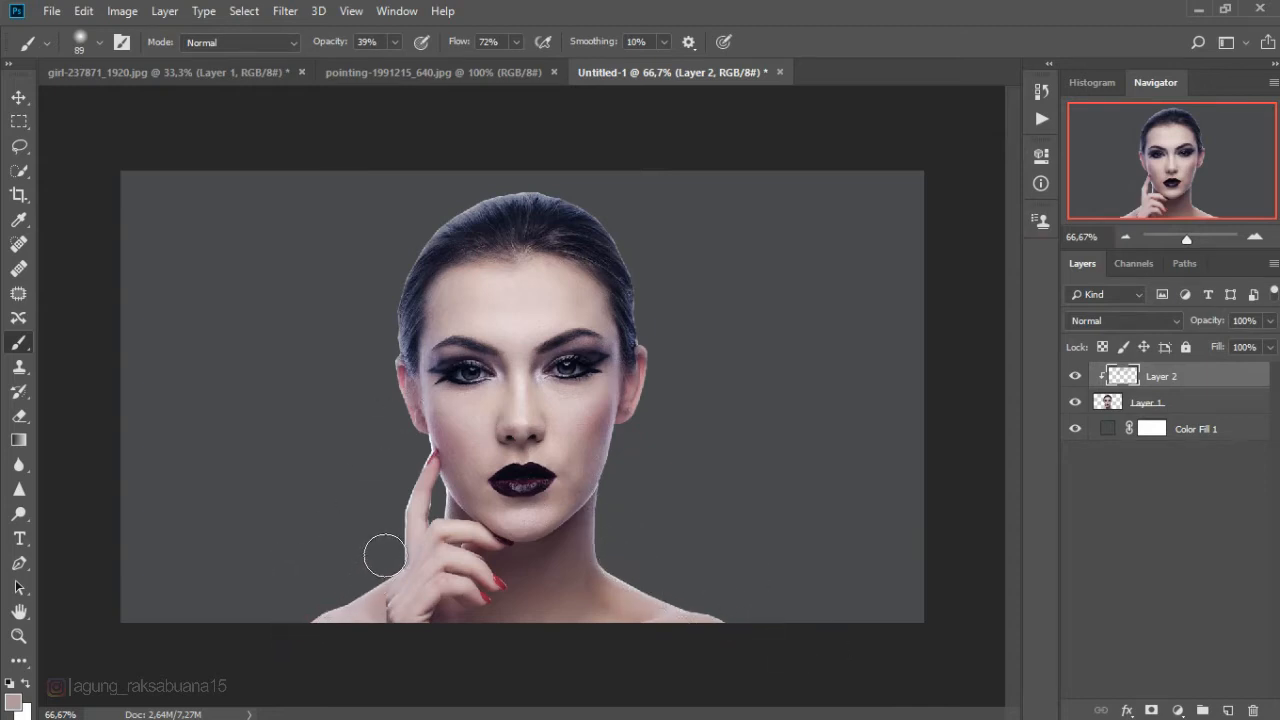
pyautogui.click(420, 448)
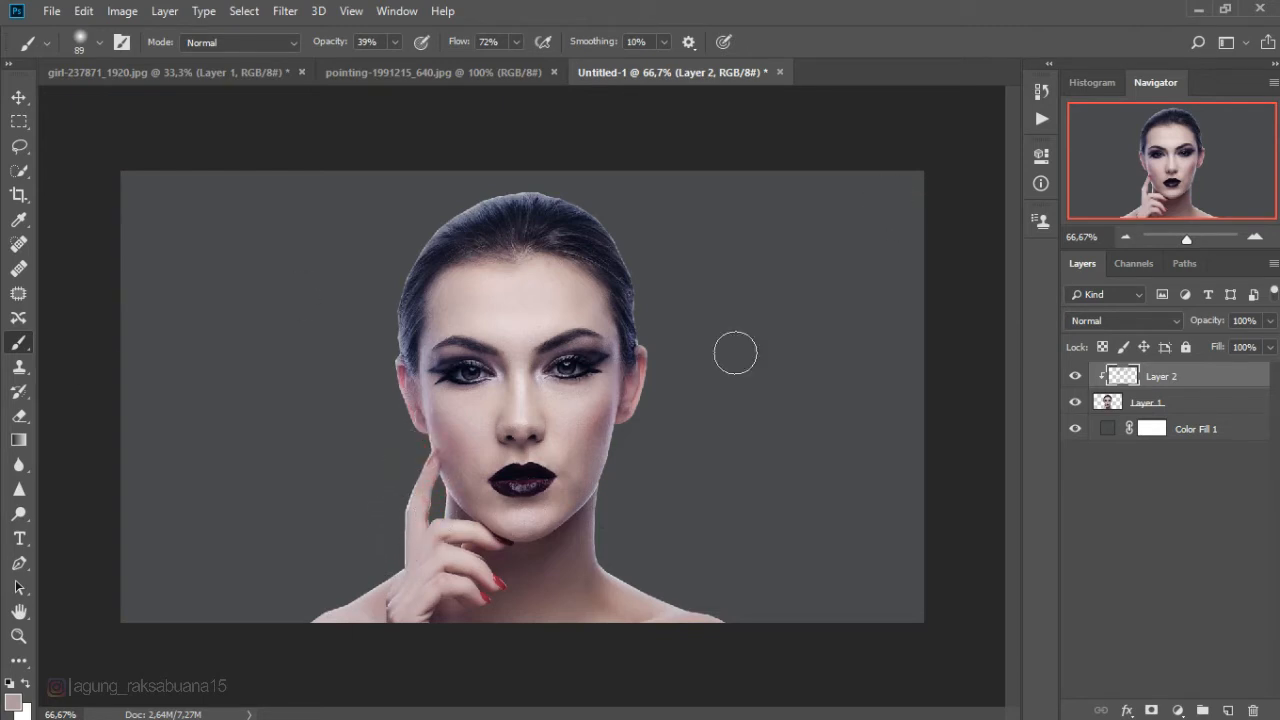
# Merge the clipped paint layer and the woman's layer into one layer
pyautogui.click(18, 97)
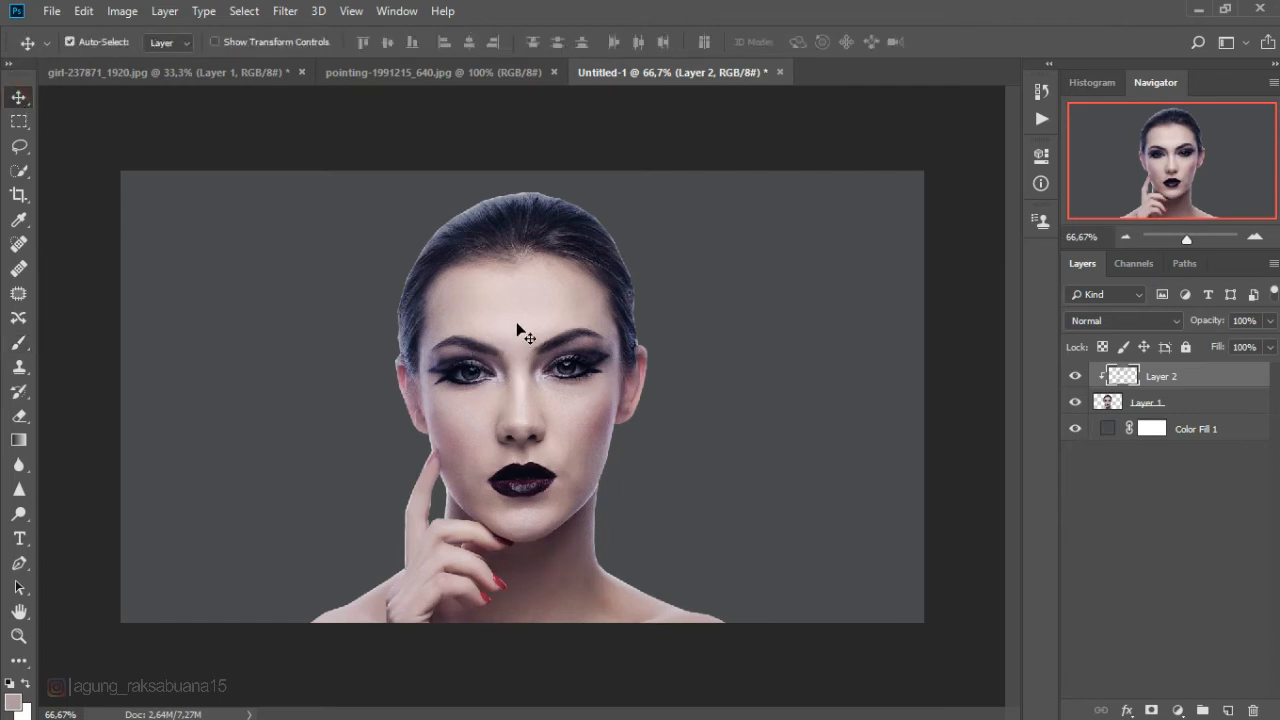
pyautogui.click(1134, 406)
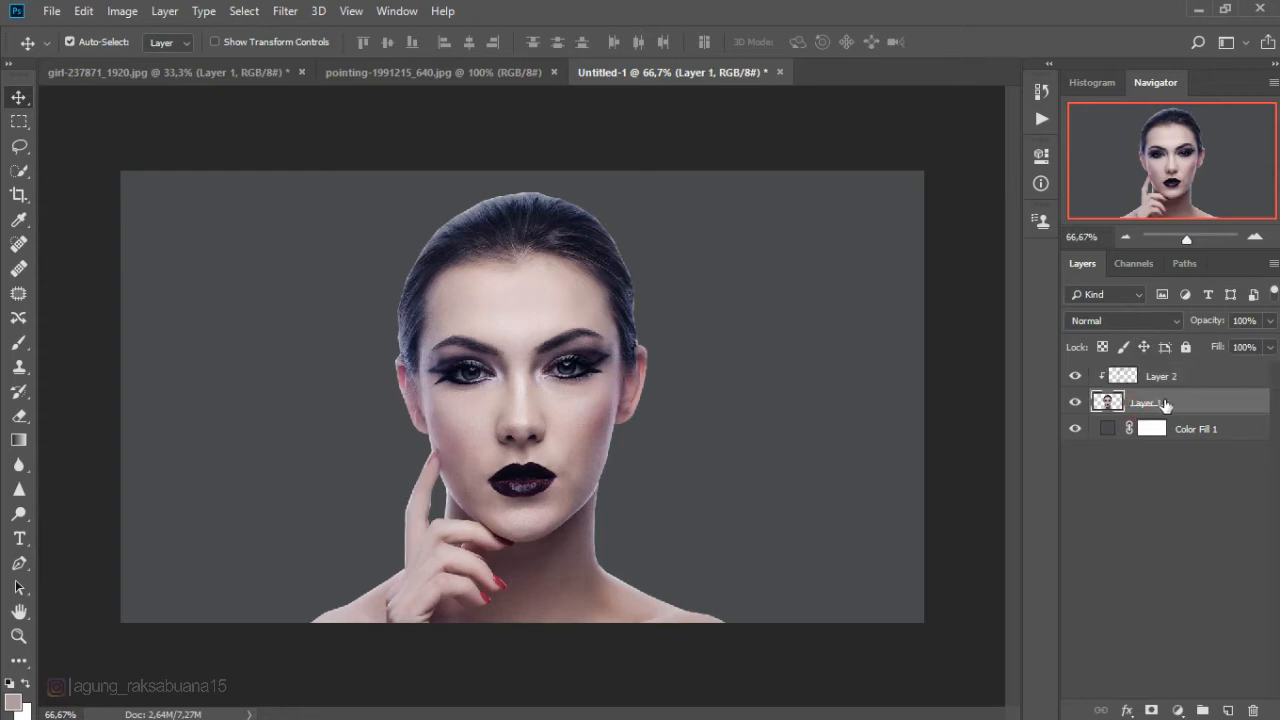
pyautogui.click(1159, 377)
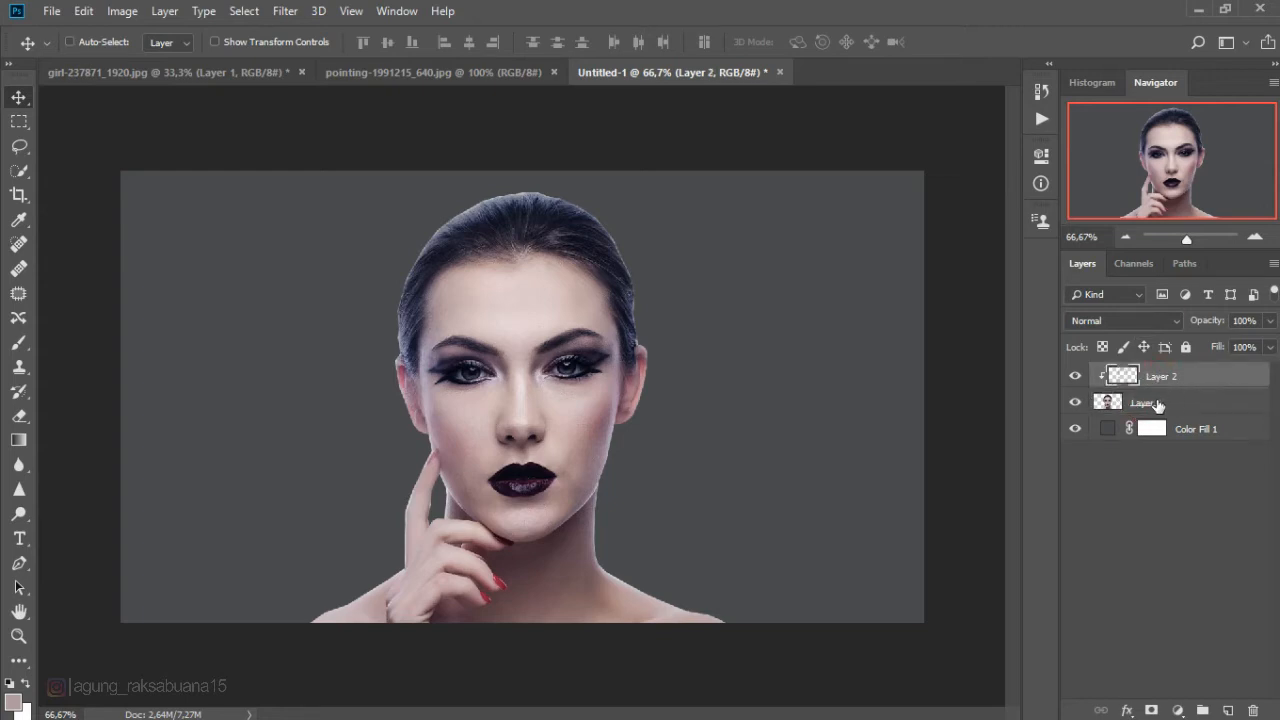
pyautogui.keyDown('ctrl'); pyautogui.click(1152, 406); pyautogui.keyUp('ctrl')
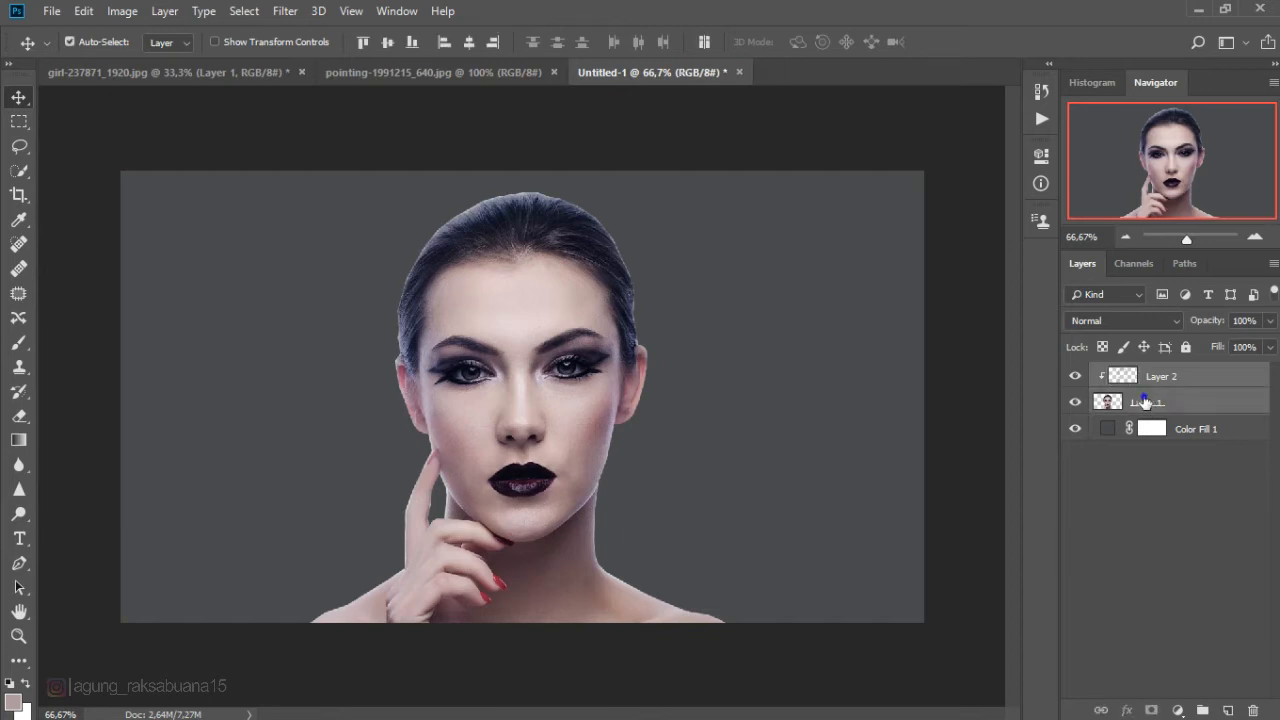
pyautogui.rightClick(1145, 403)
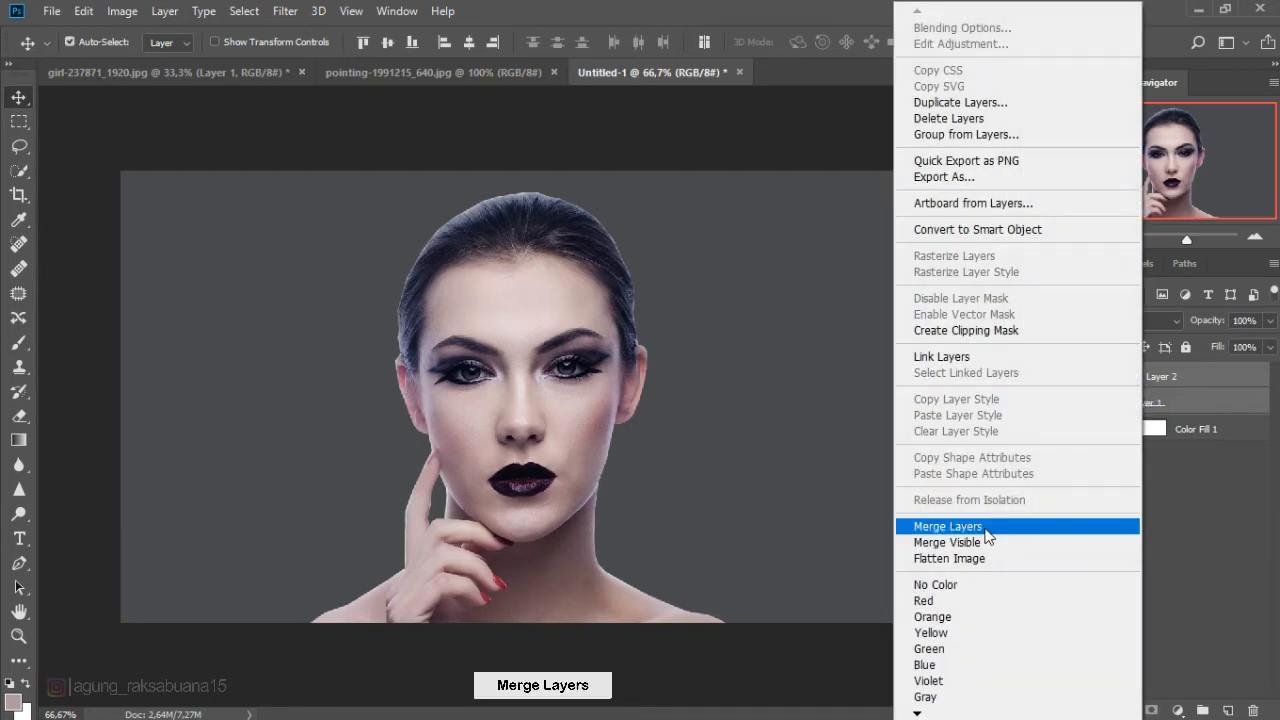
pyautogui.click(1003, 530)
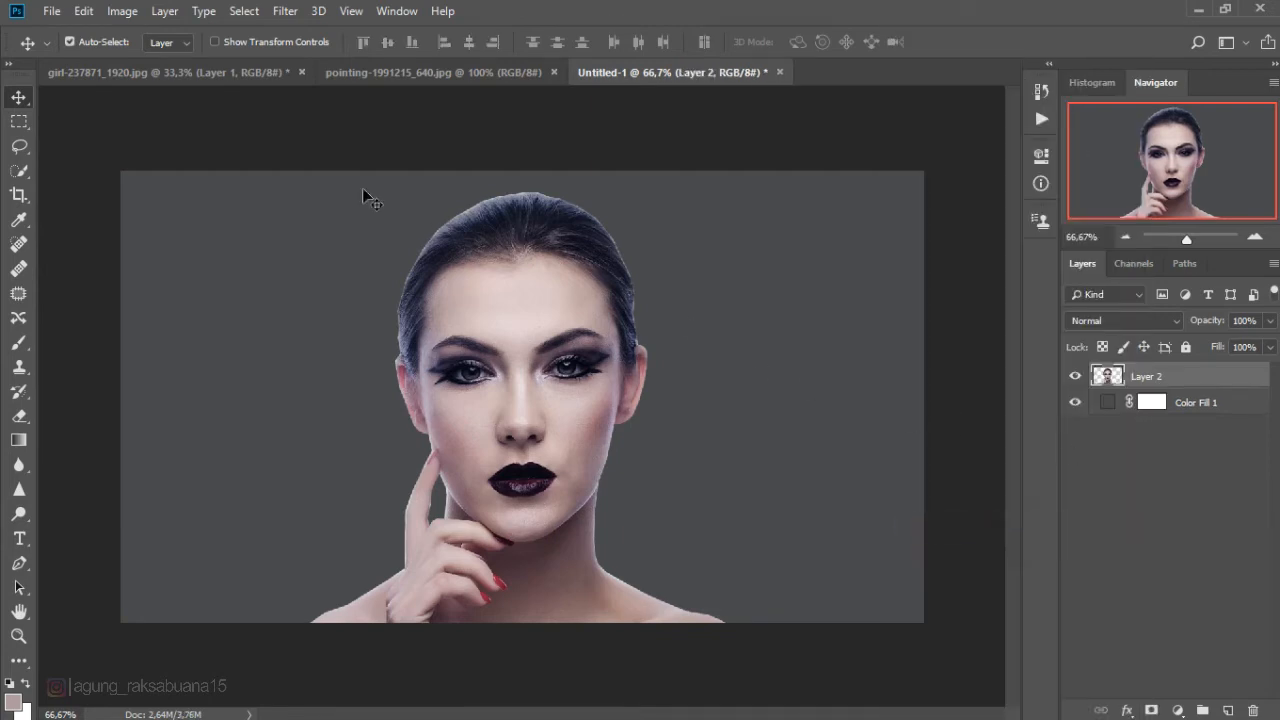
# Select a rectangular strip across the woman's forehead and cut it onto its own layer, checking the cut by toggling its visibility
pyautogui.click(21, 121)
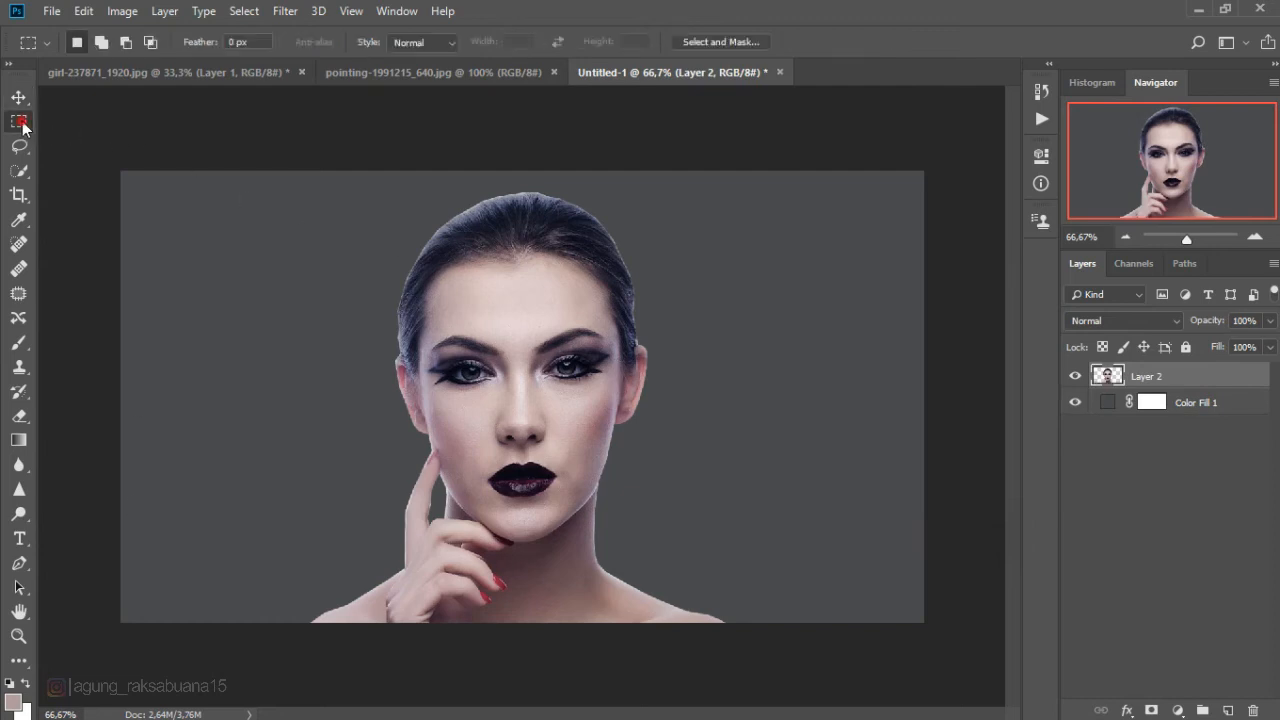
pyautogui.rightClick(21, 124)
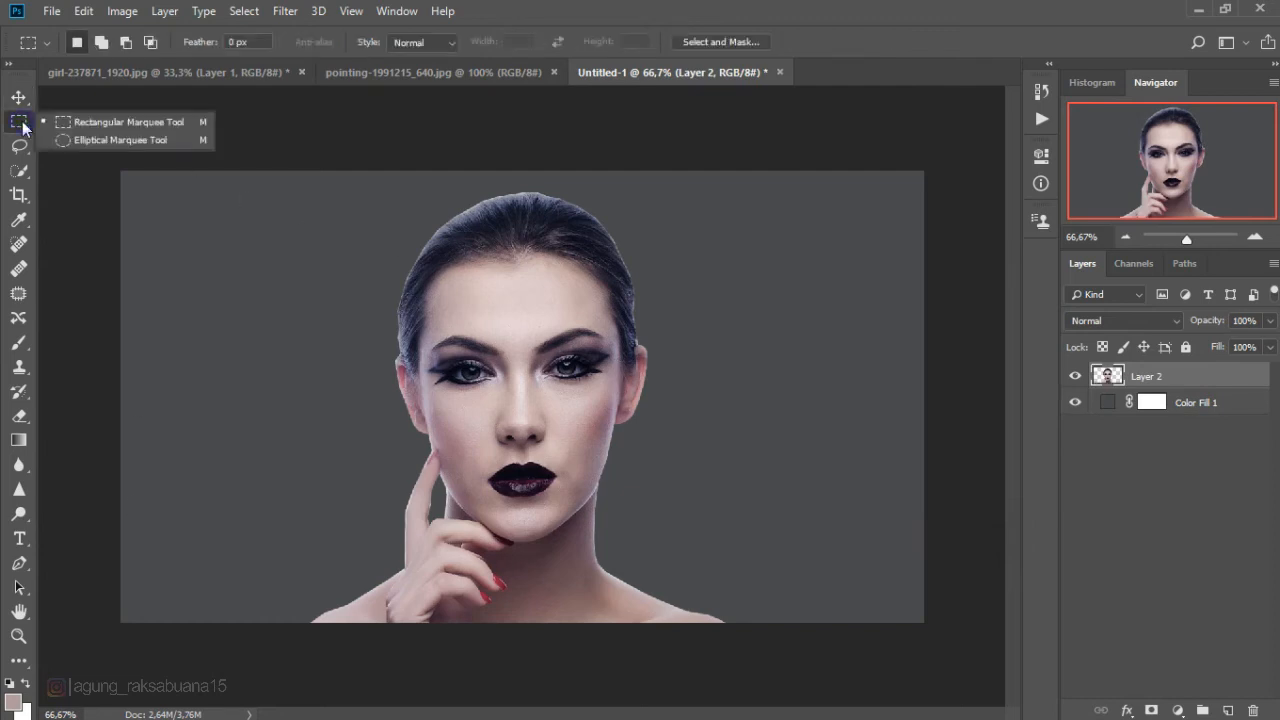
pyautogui.click(100, 123)
pyautogui.moveTo(353, 255); pyautogui.dragTo(728, 319)
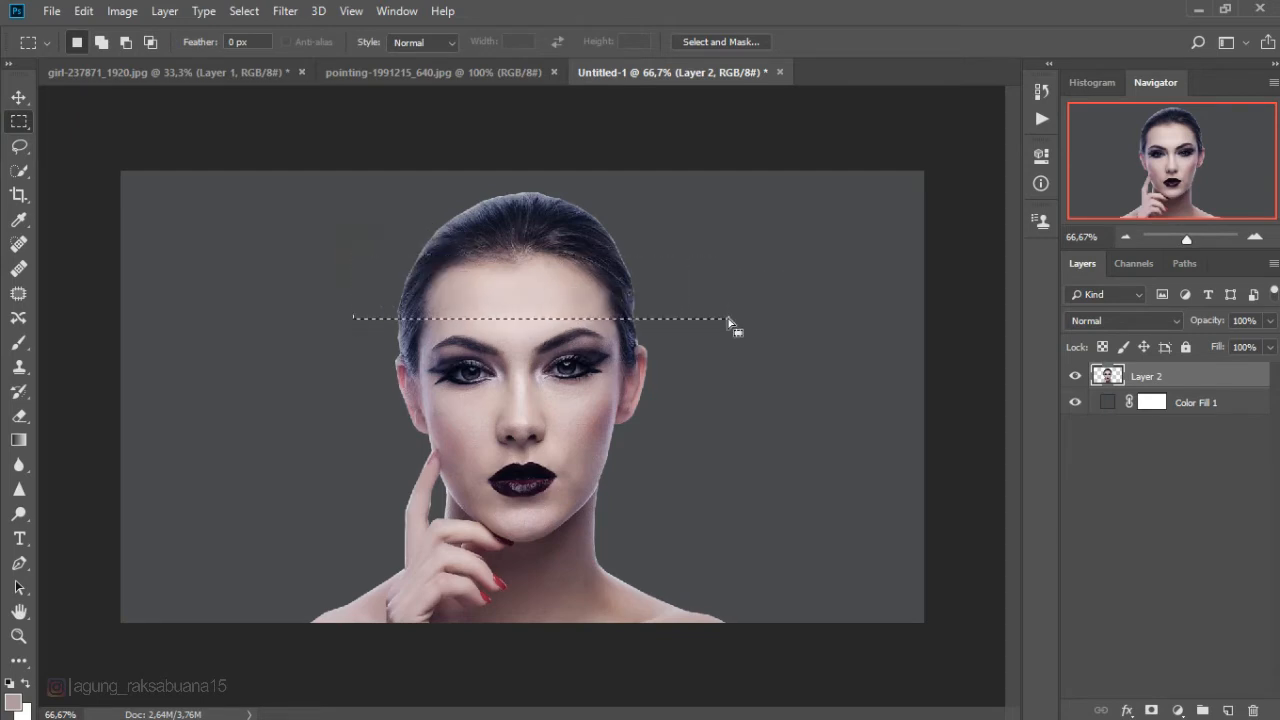
pyautogui.rightClick(551, 280)
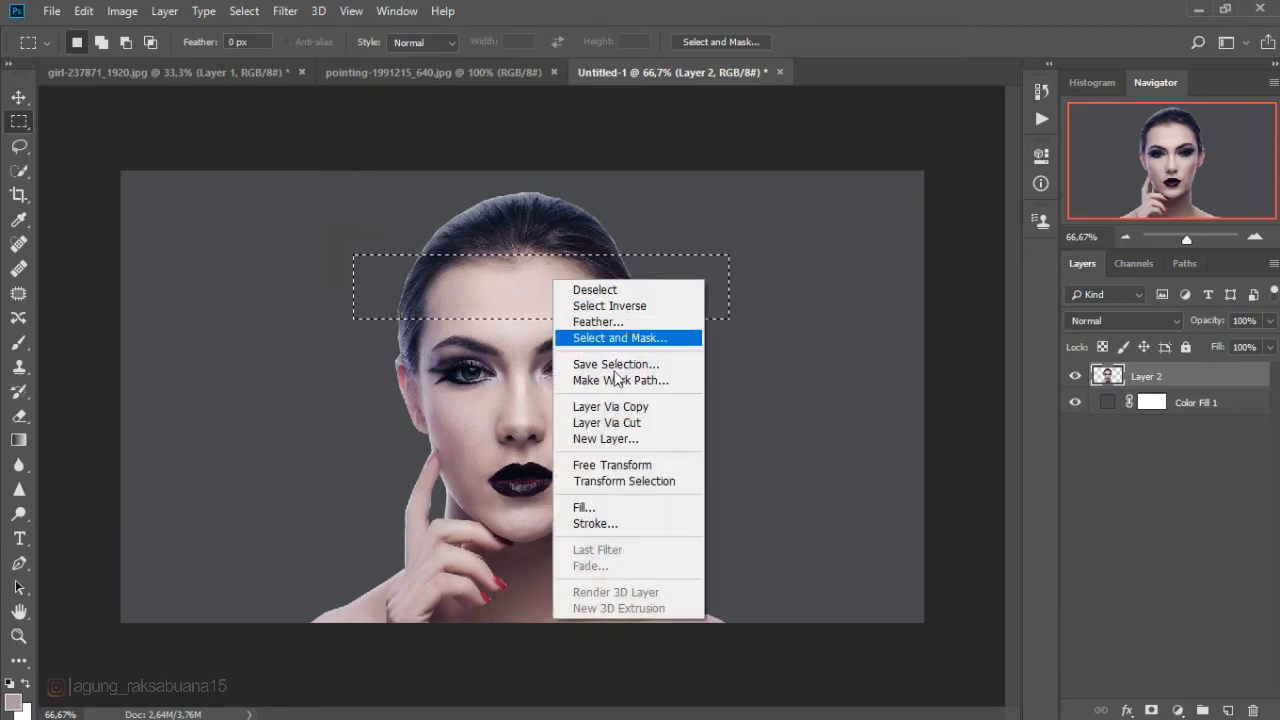
pyautogui.click(671, 426)
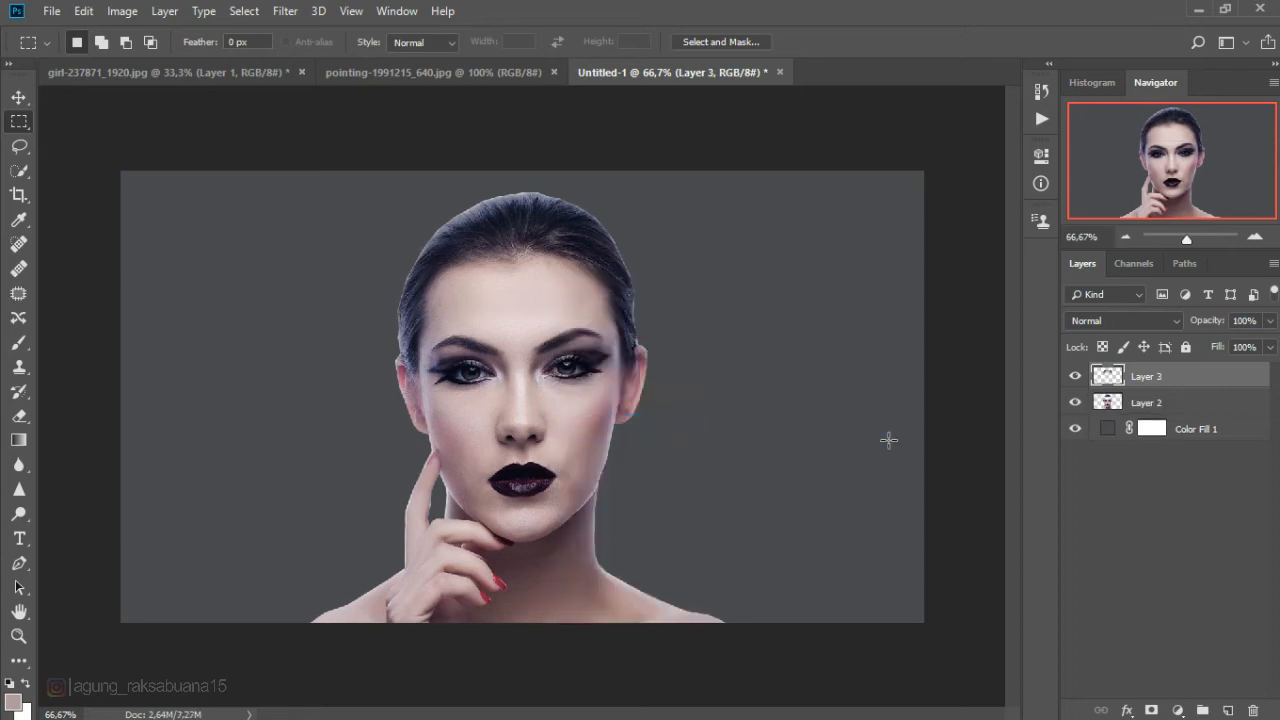
pyautogui.click(1076, 377)
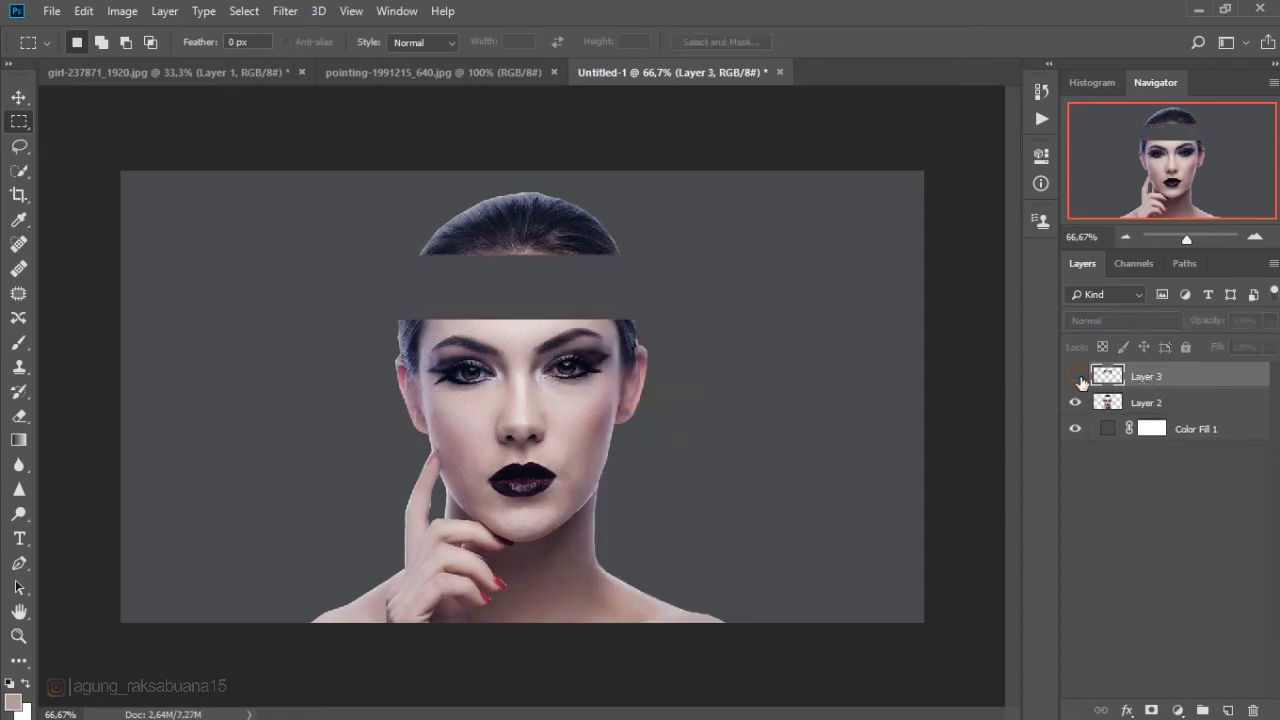
pyautogui.click(1076, 377)
pyautogui.click(1078, 378)
pyautogui.click(1078, 378)
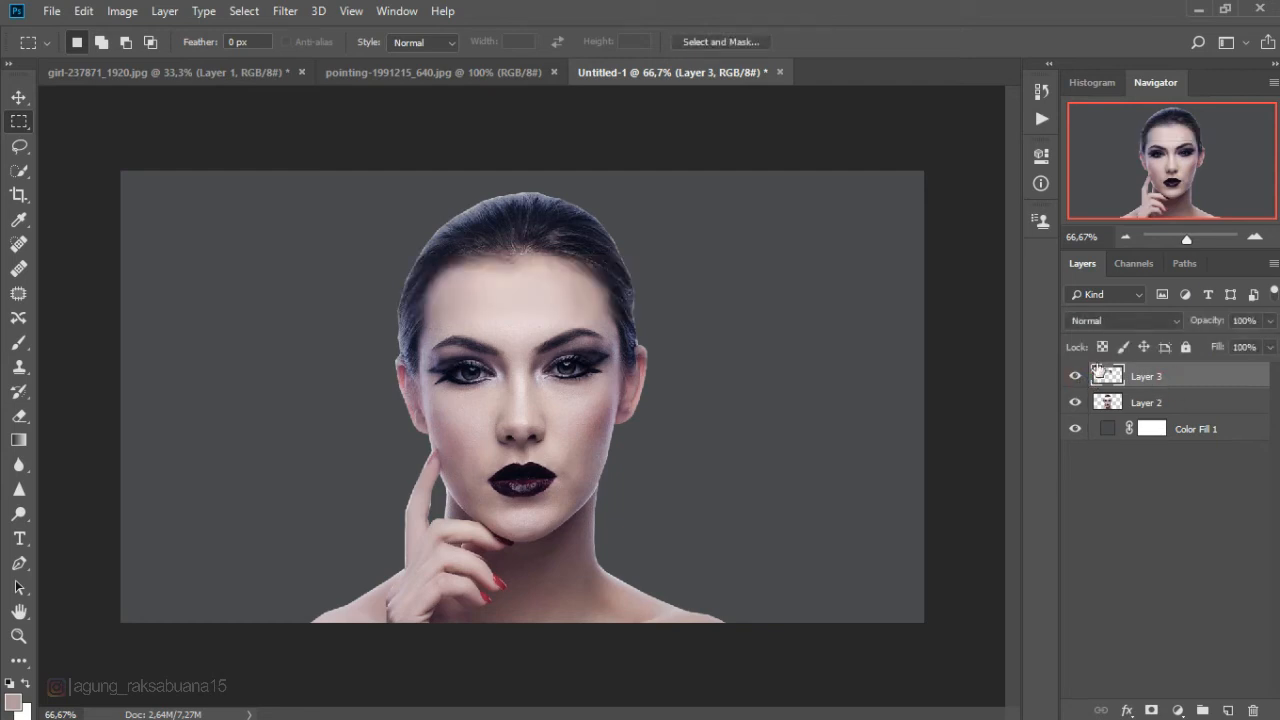
# Shift the forehead strip horizontally to the right with Free Transform, to about X 739.5 px
pyautogui.hotkey('ctrl', 't')
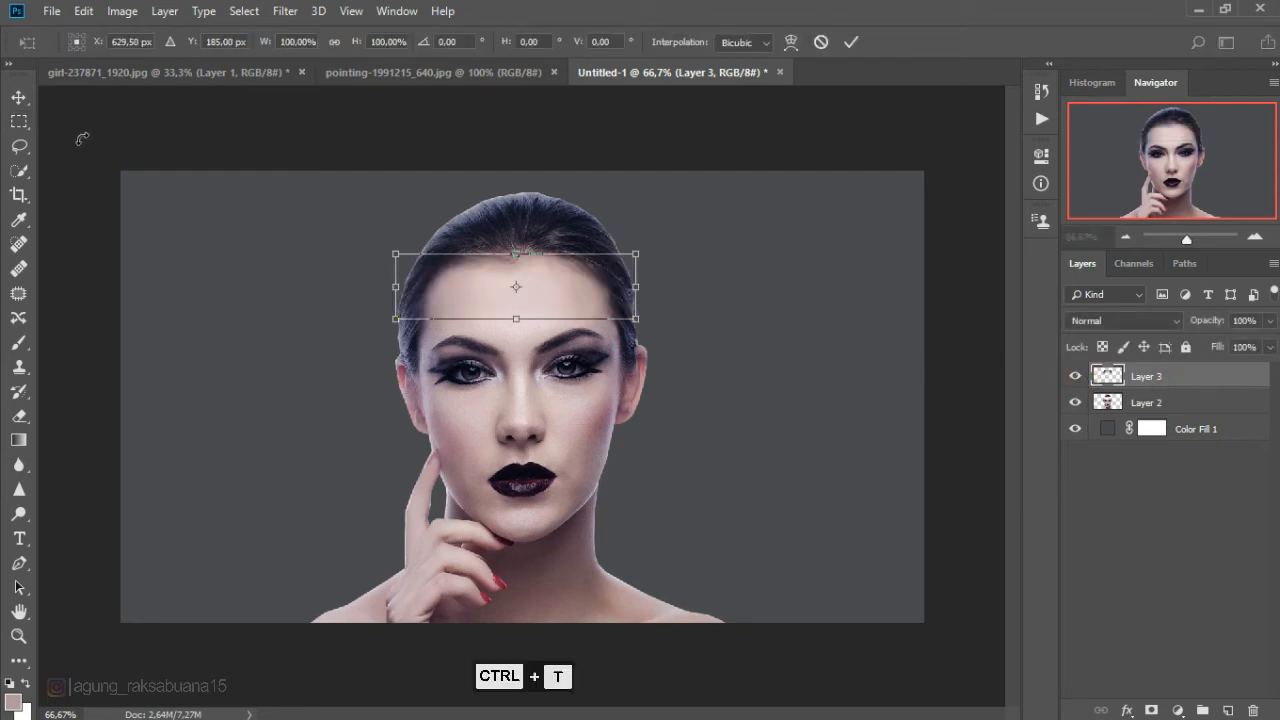
pyautogui.click(27, 99)
pyautogui.hotkey('ctrl', '+')
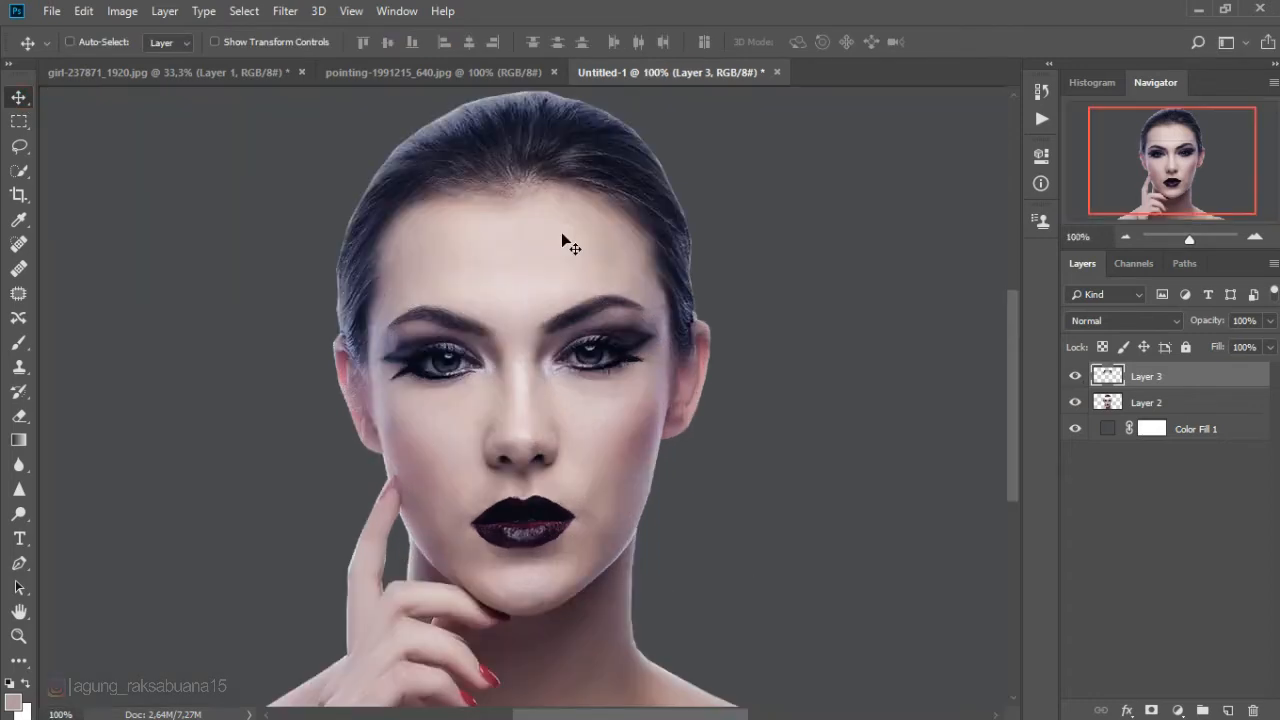
pyautogui.scroll(1, 561, 232)
pyautogui.hotkey('ctrl', 't')
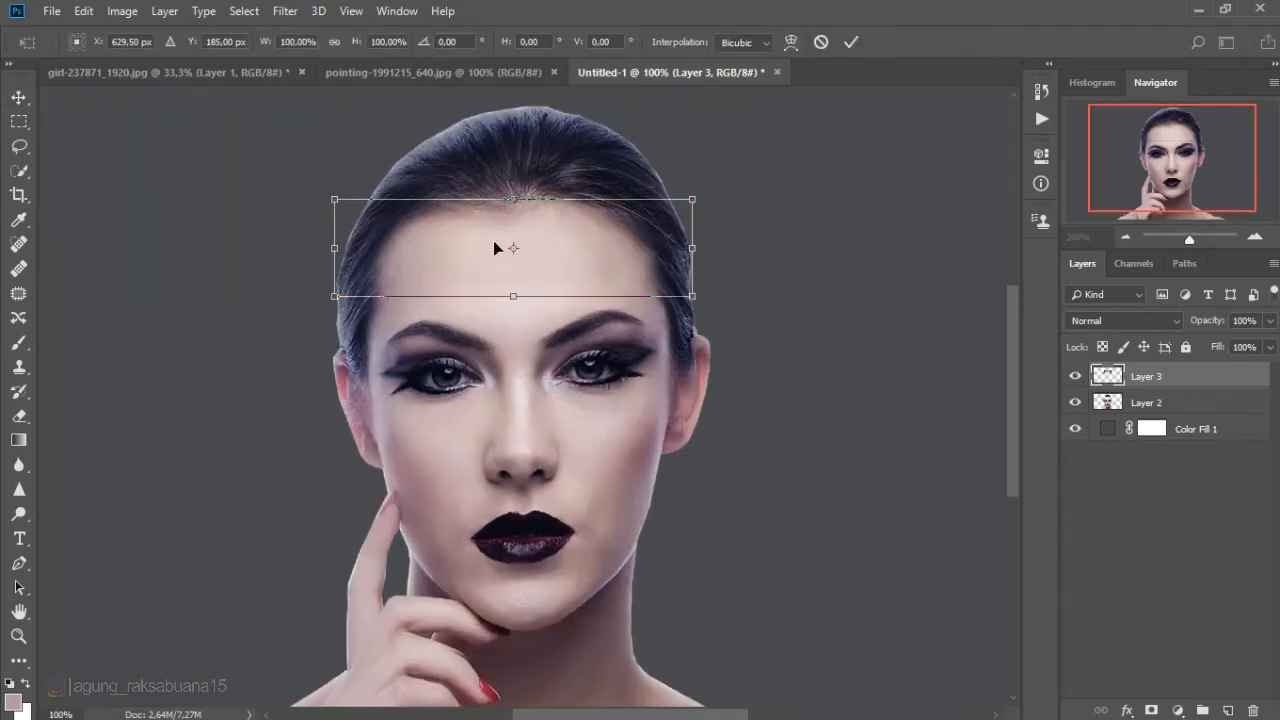
pyautogui.moveTo(428, 251); pyautogui.dragTo(562, 262)
pyautogui.press('Return')
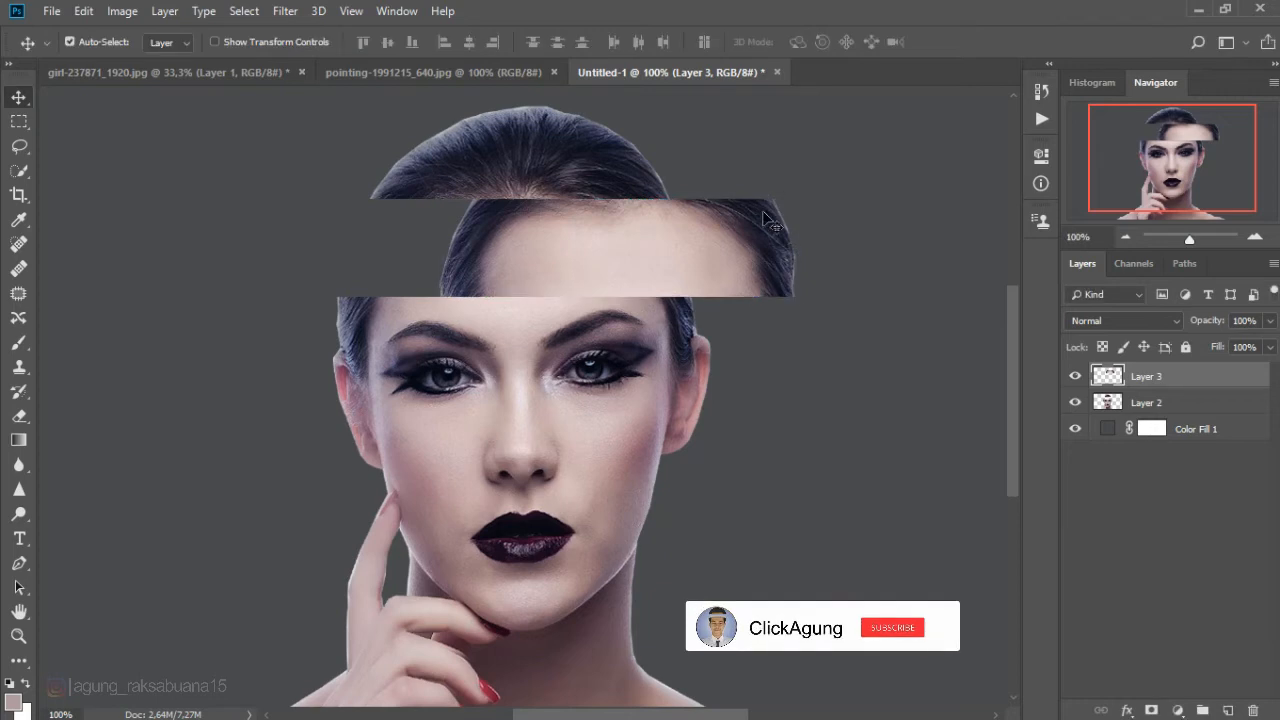
pyautogui.hotkey('ctrl', '-')
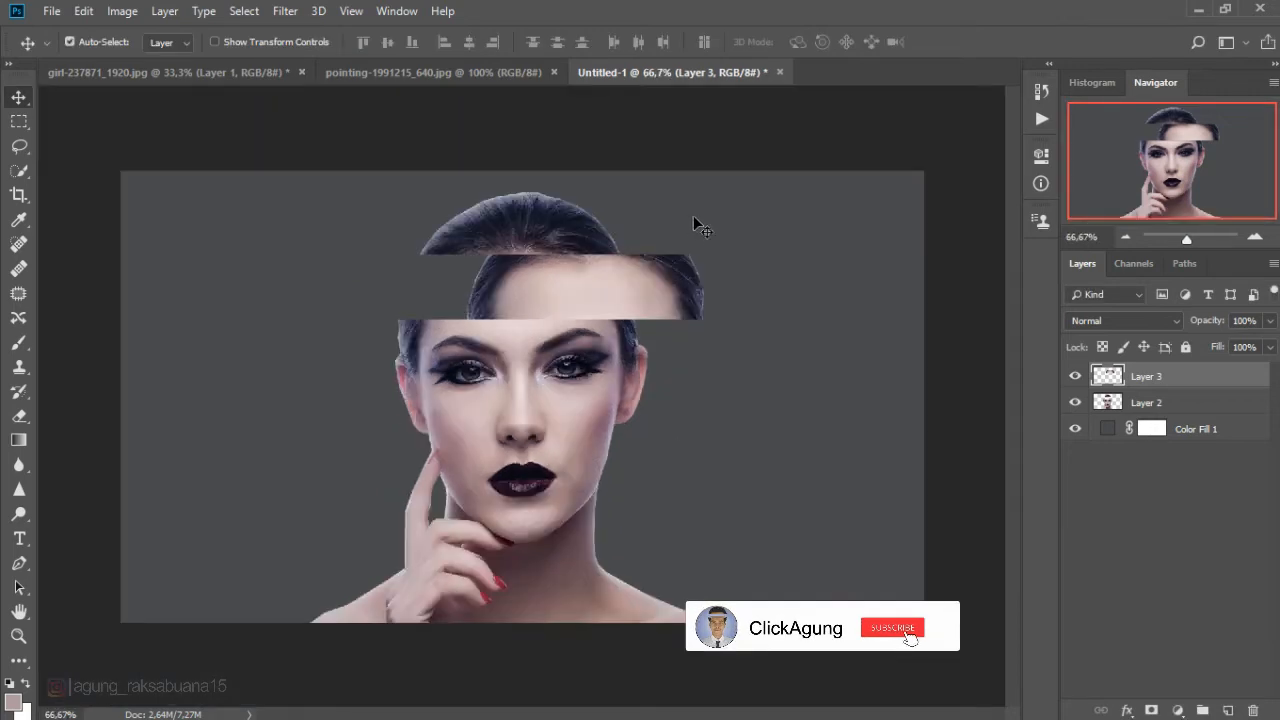
# Cut a rectangular strip across the nose and cheeks from the woman's main layer onto its own layer and check the cut
pyautogui.click(1149, 404)
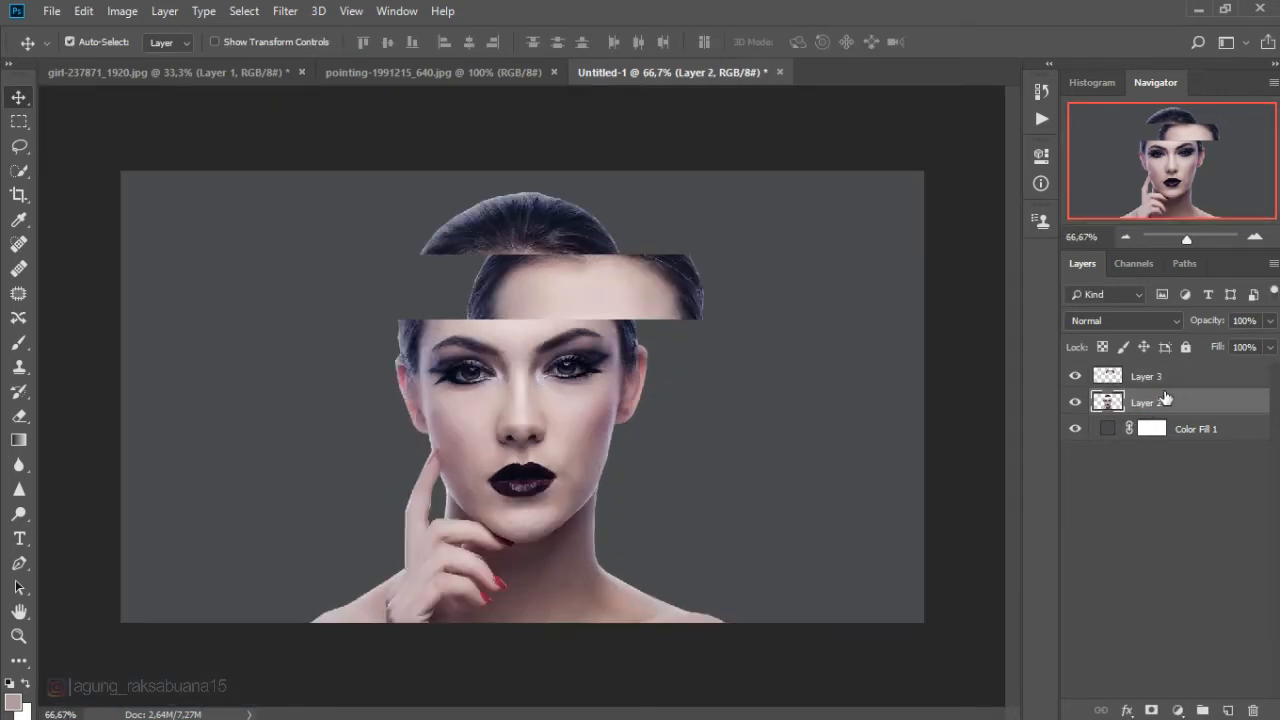
pyautogui.click(19, 121)
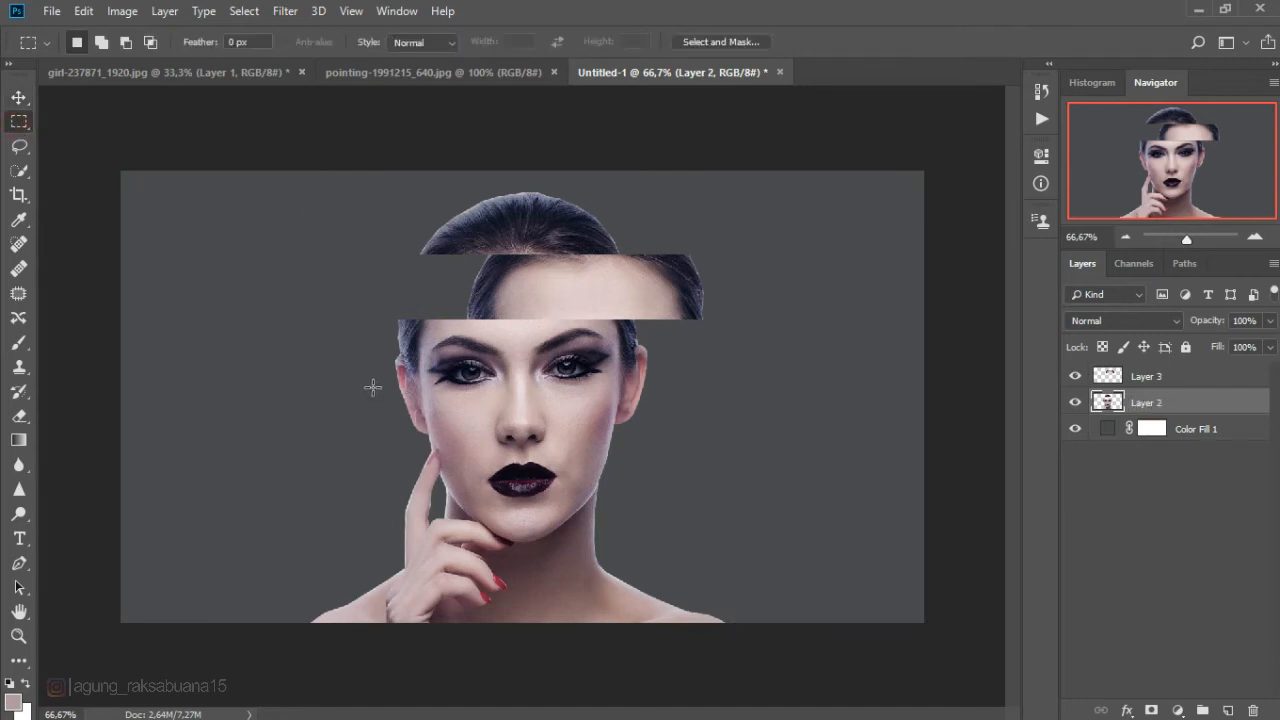
pyautogui.moveTo(372, 387); pyautogui.dragTo(714, 445)
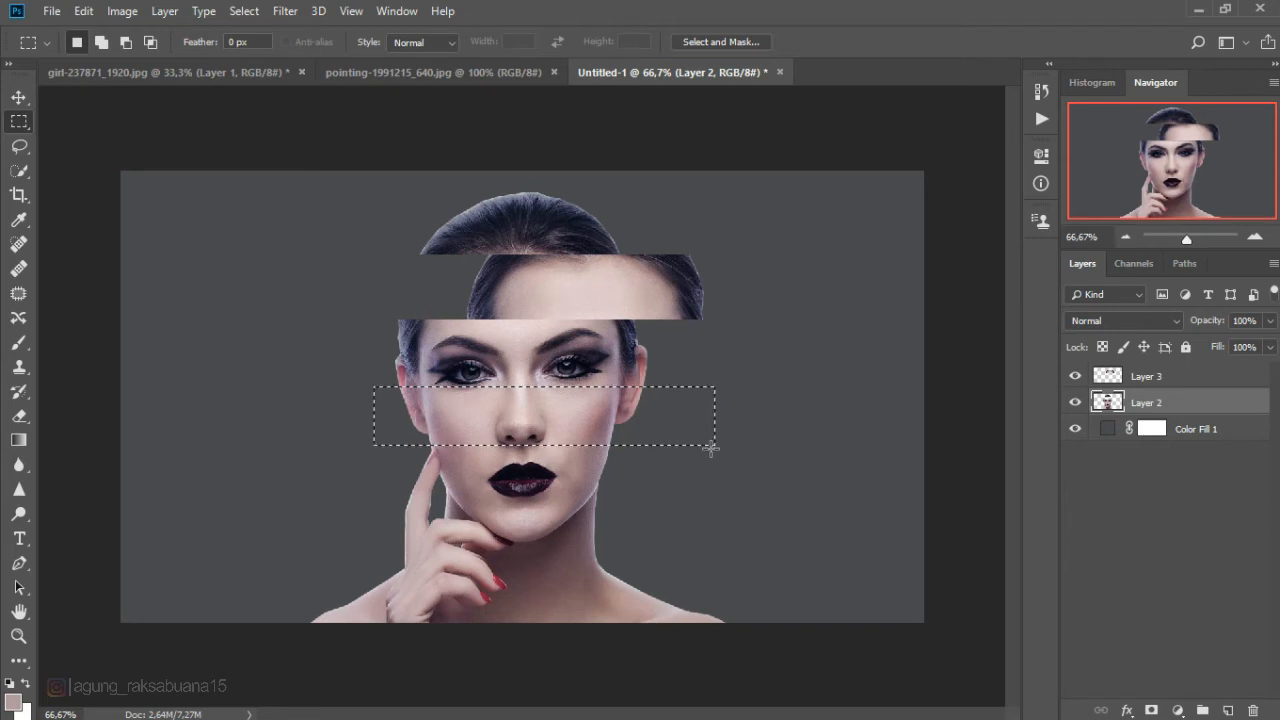
pyautogui.rightClick(556, 417)
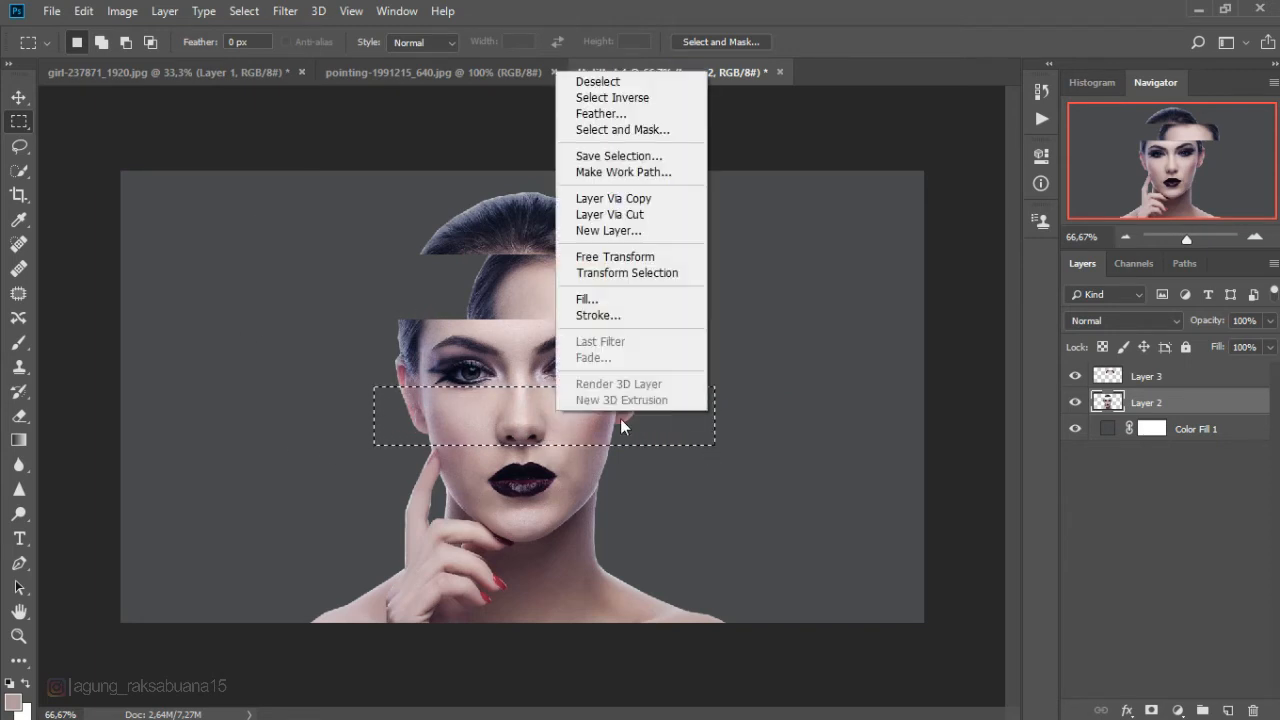
pyautogui.click(630, 215)
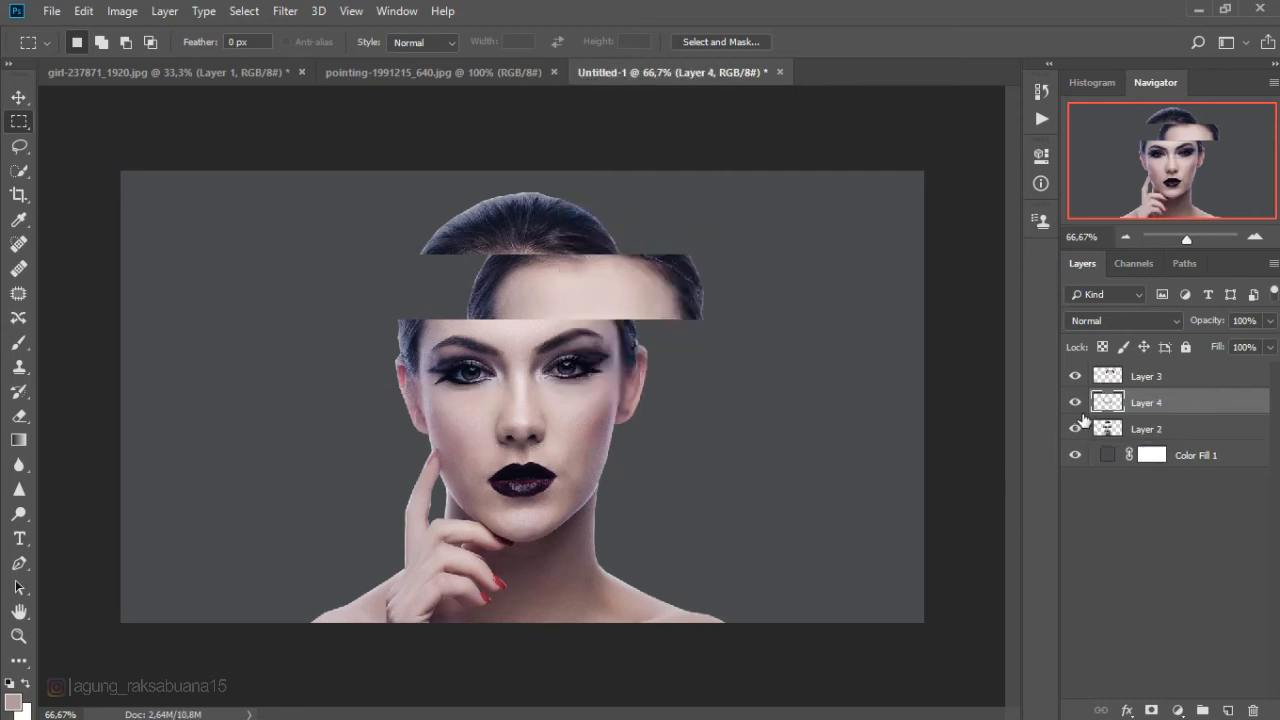
pyautogui.click(1075, 403)
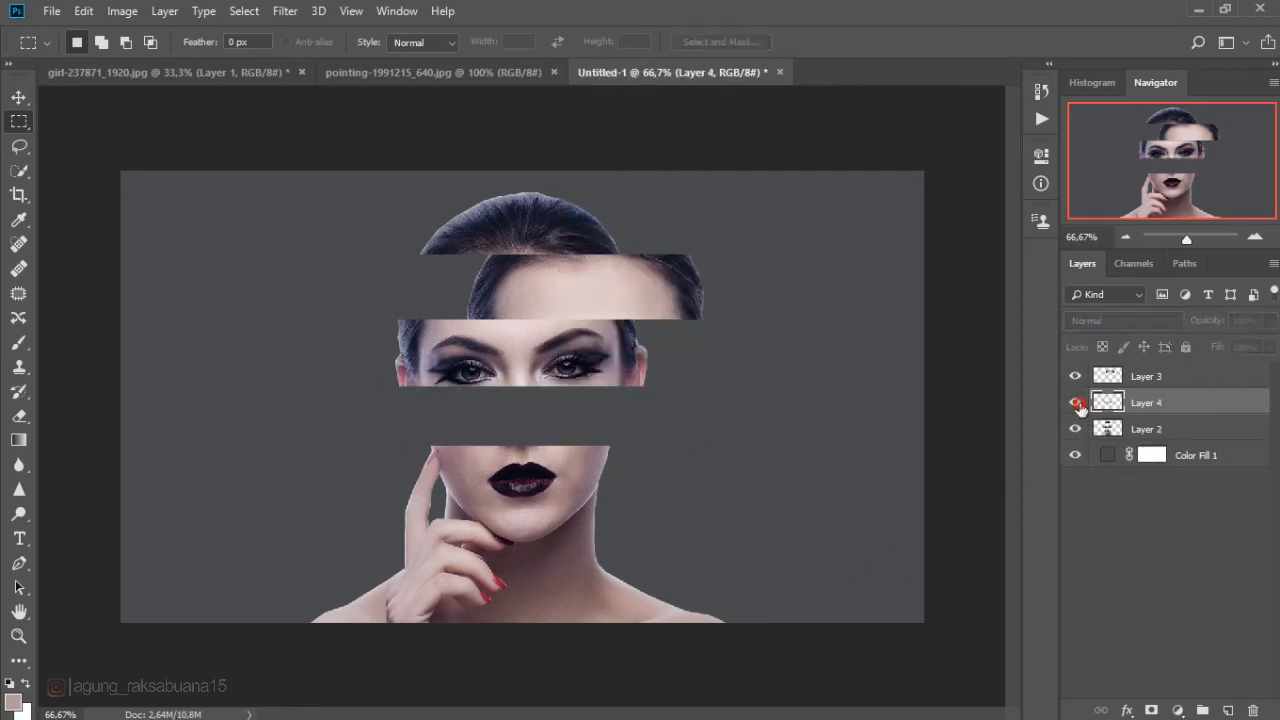
pyautogui.click(1076, 403)
# Shift the nose strip horizontally to the left with Free Transform so it sticks out beyond the face
pyautogui.hotkey('ctrl', 't')
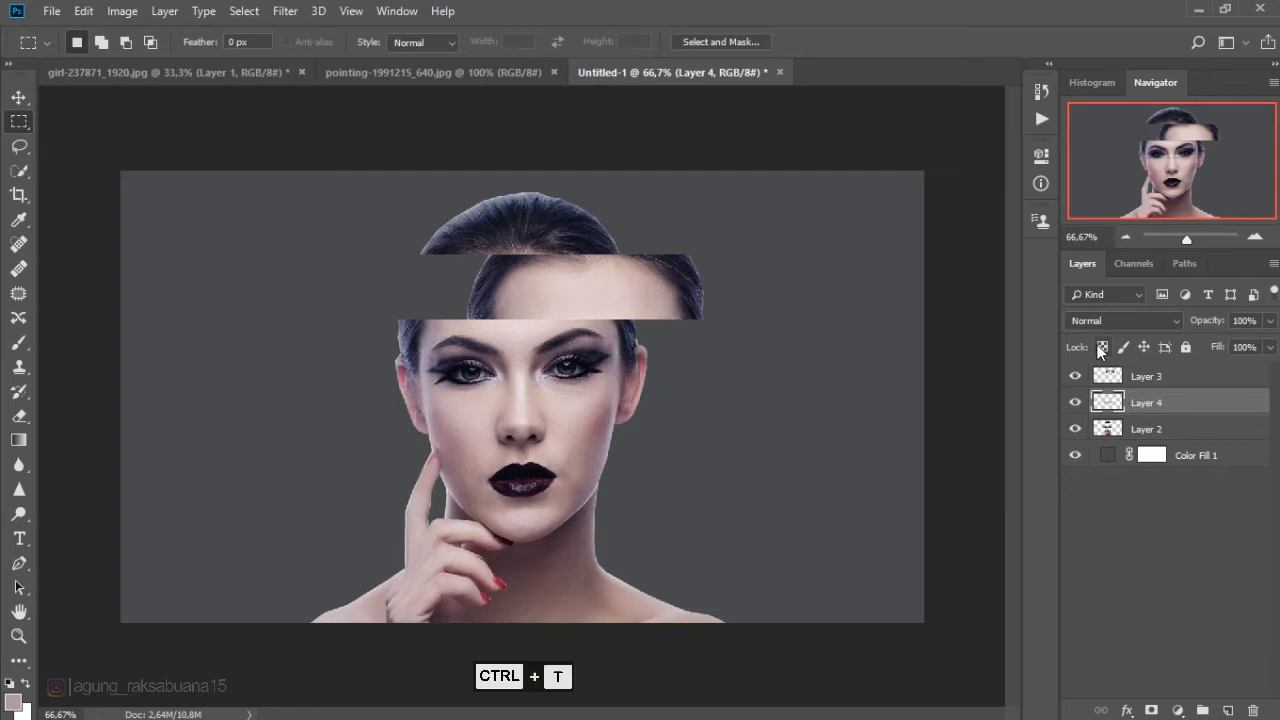
pyautogui.press('Return')
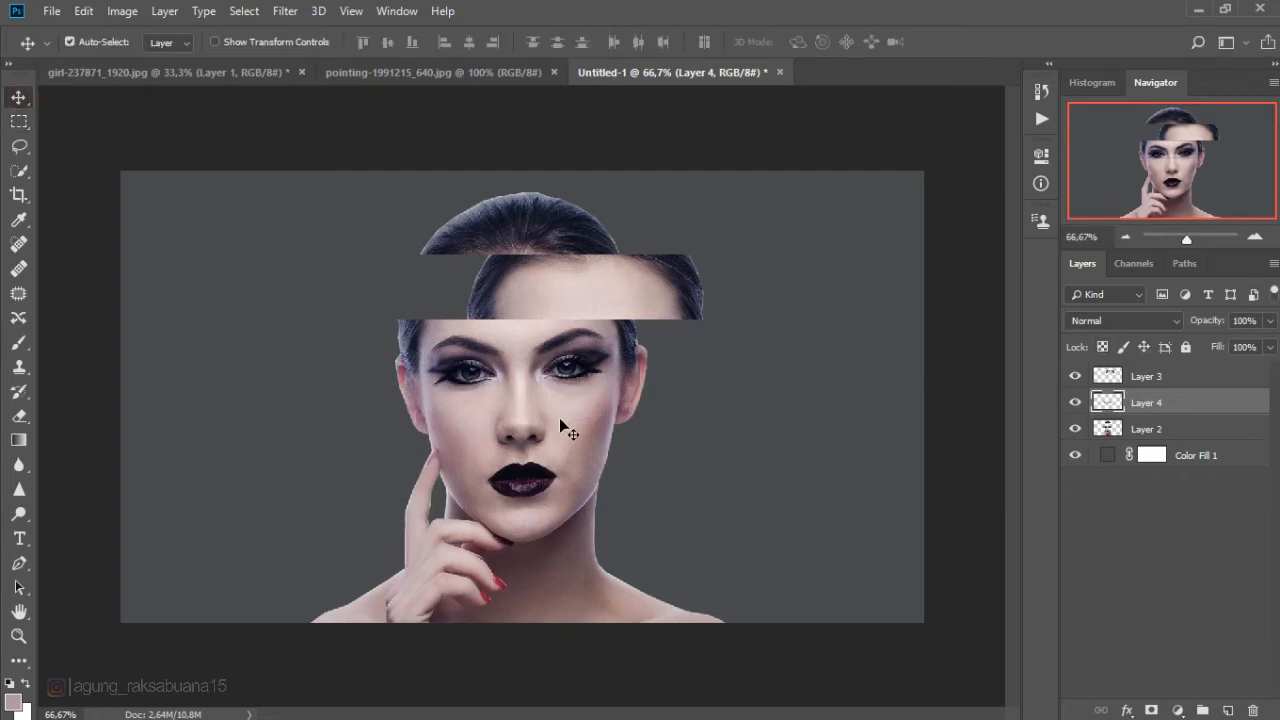
pyautogui.hotkey('ctrl', '+')
pyautogui.hotkey('ctrl', 't')
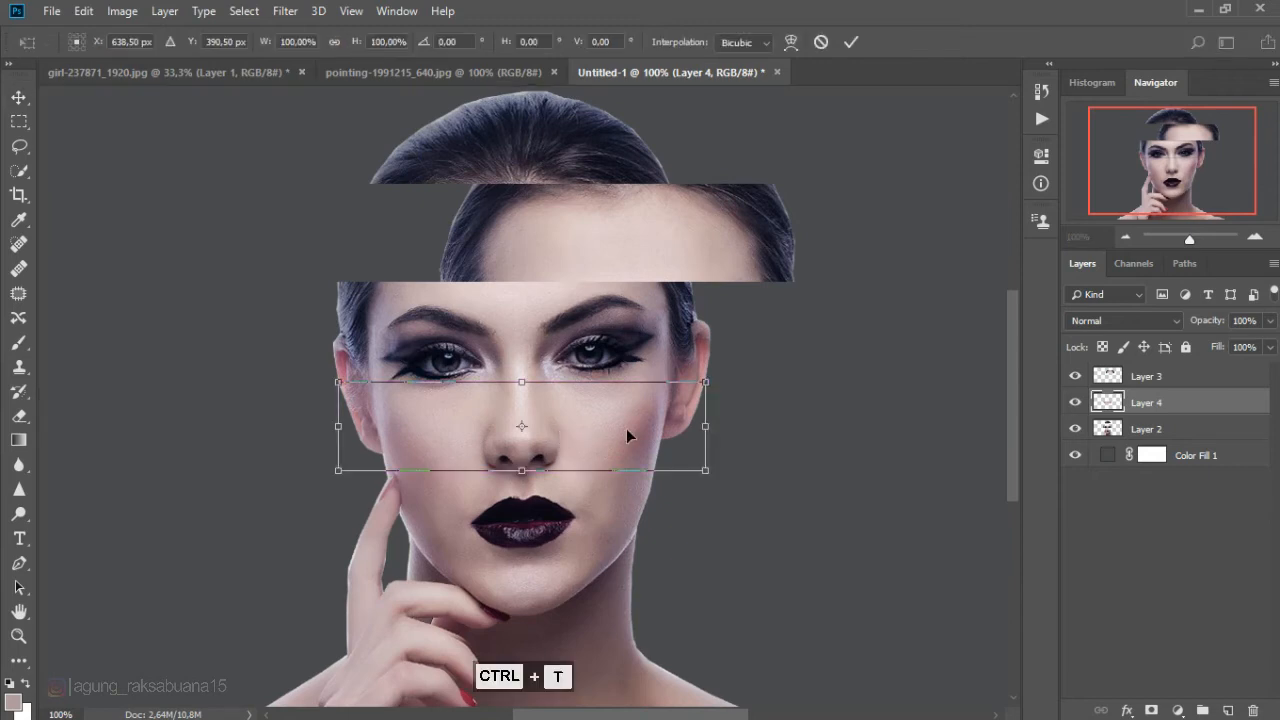
pyautogui.moveTo(626, 428); pyautogui.dragTo(527, 429)
pyautogui.press('Return')
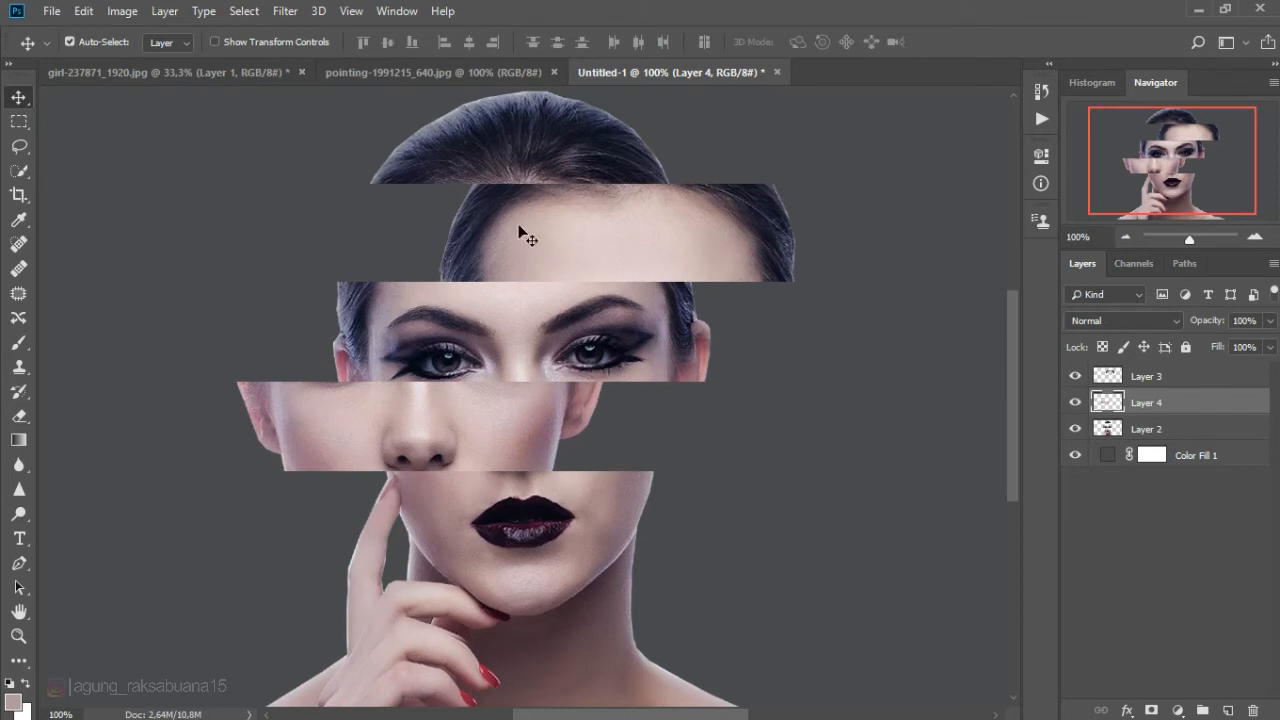
# Move the forehead strip slightly further right, to X 764.5 px
pyautogui.click(1167, 376)
pyautogui.hotkey('ctrl', 't')
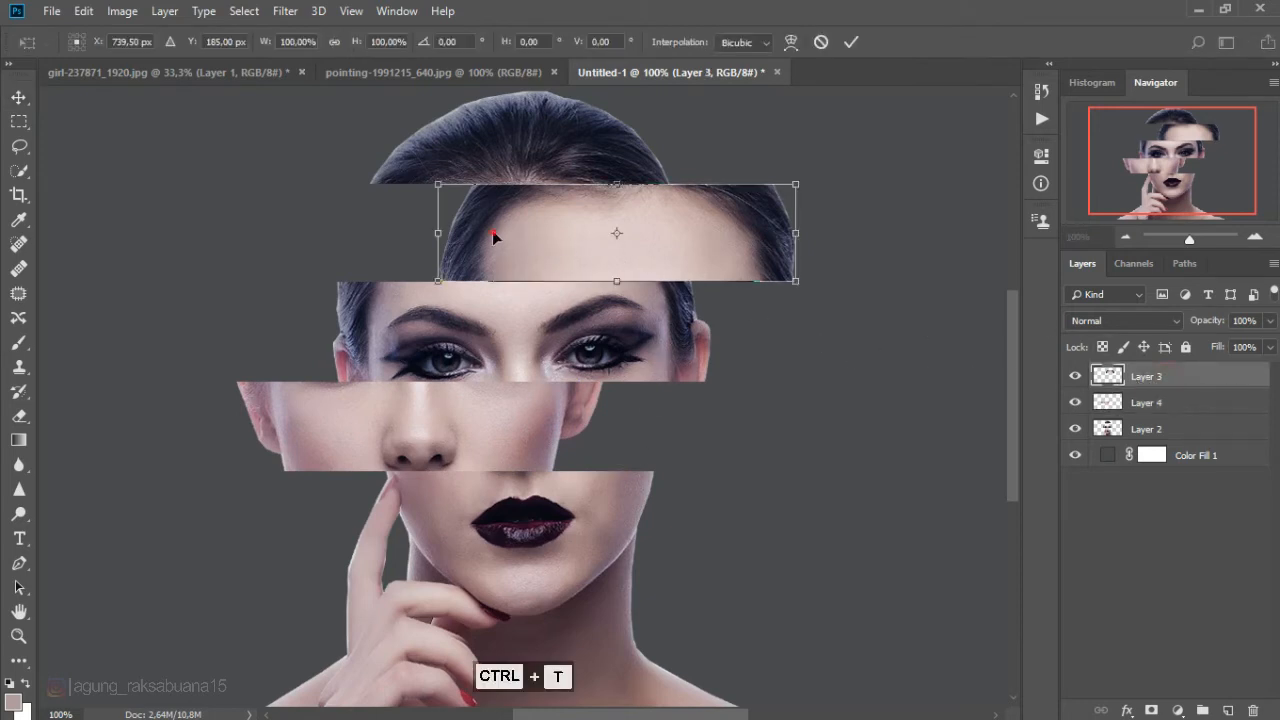
pyautogui.moveTo(495, 232); pyautogui.dragTo(517, 231)
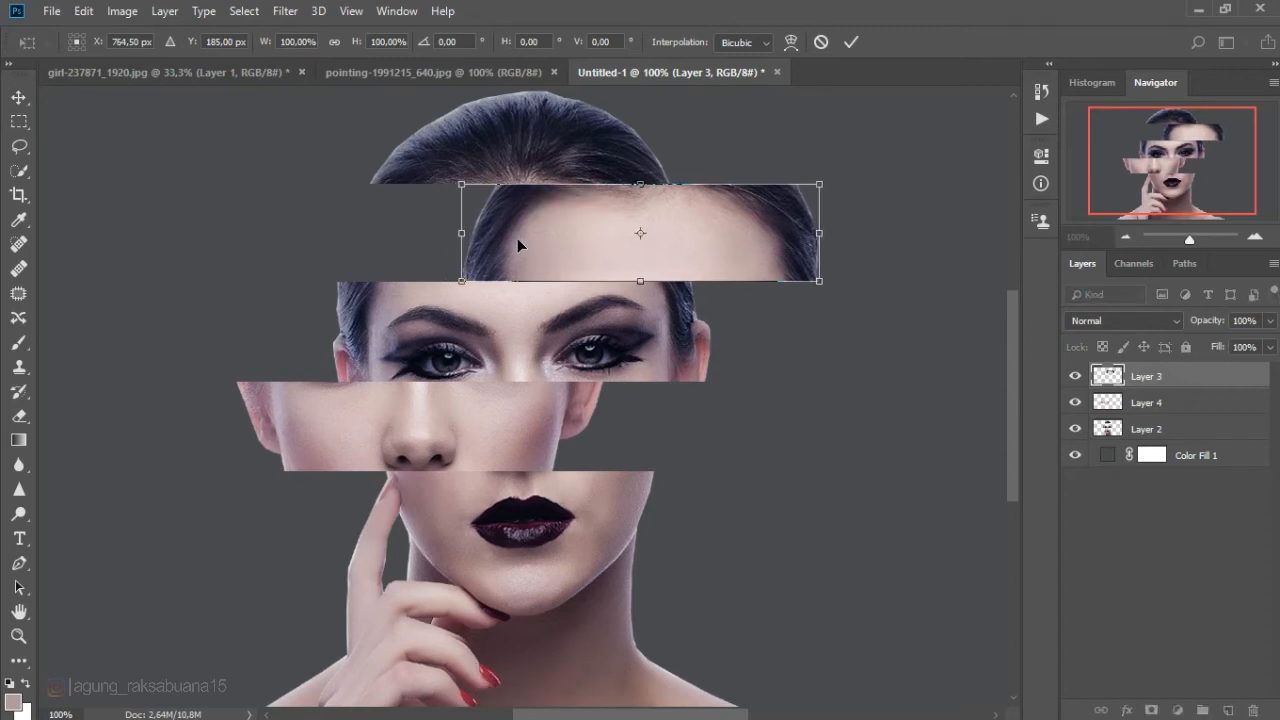
pyautogui.press('Return')
pyautogui.hotkey('ctrl', '-')
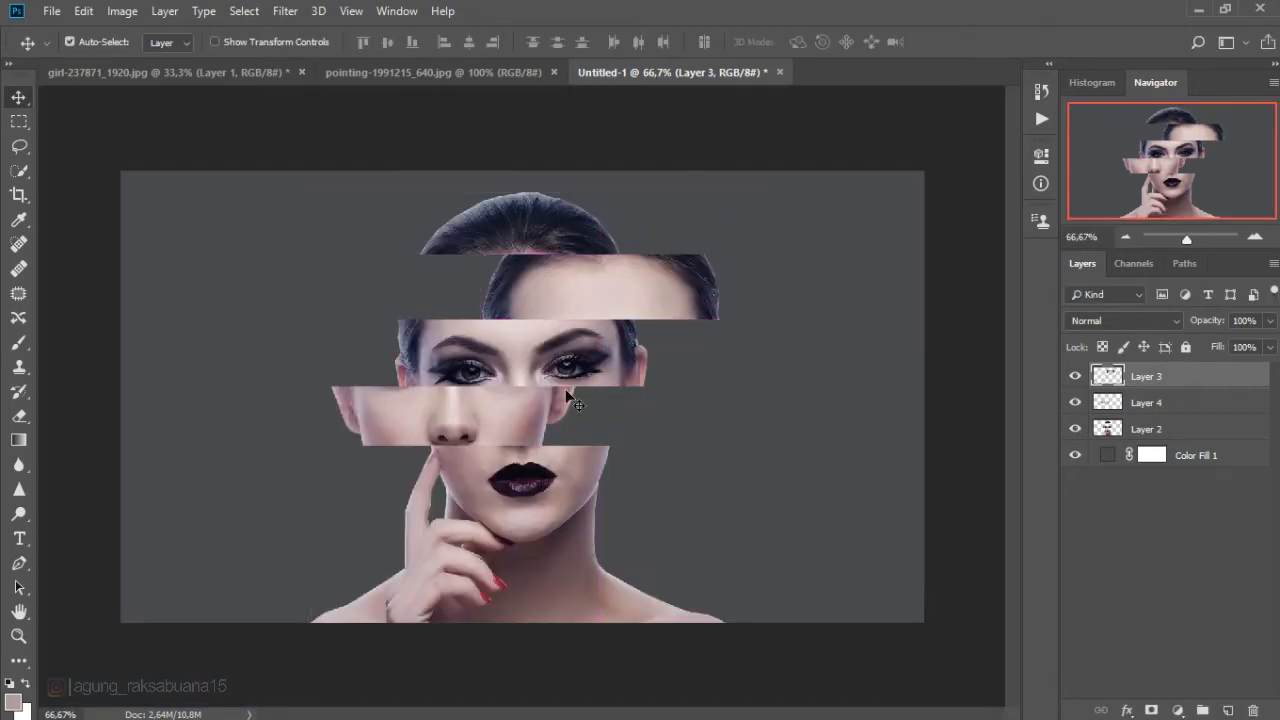
# Change the background colour fill to the muted blue #414762
pyautogui.doubleClick(1108, 456)
pyautogui.click(784, 340)
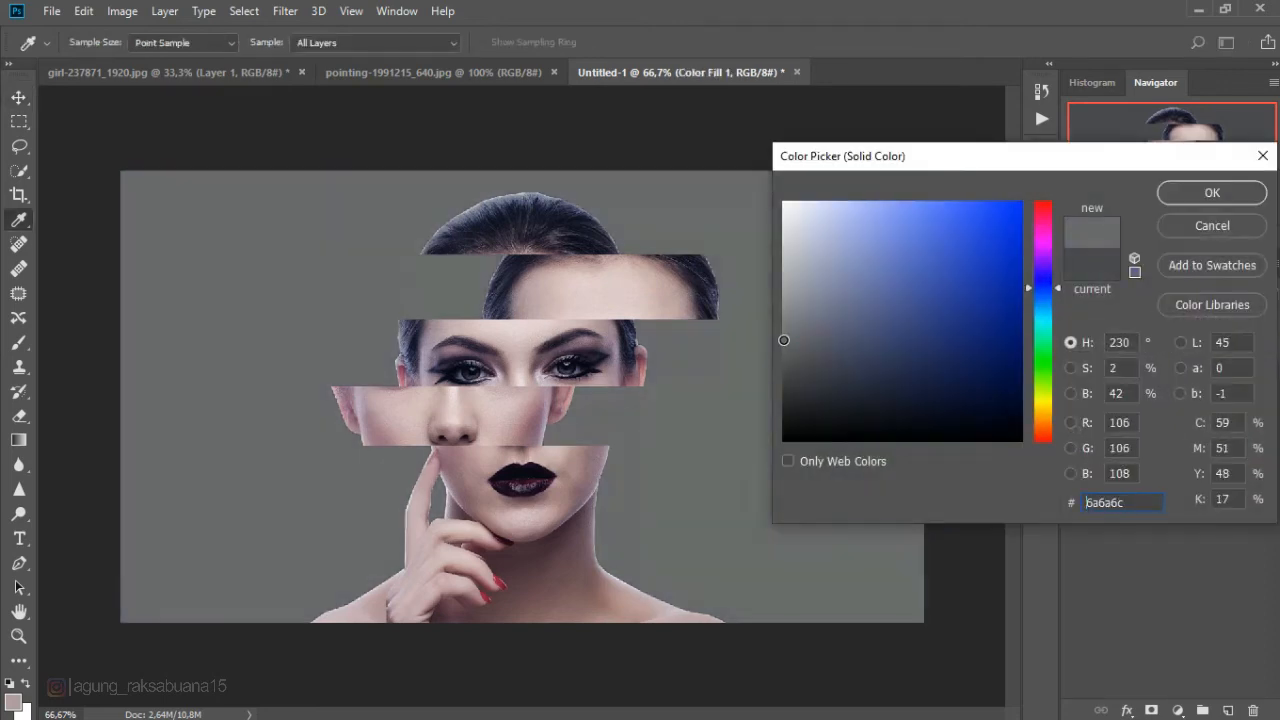
pyautogui.click(780, 340)
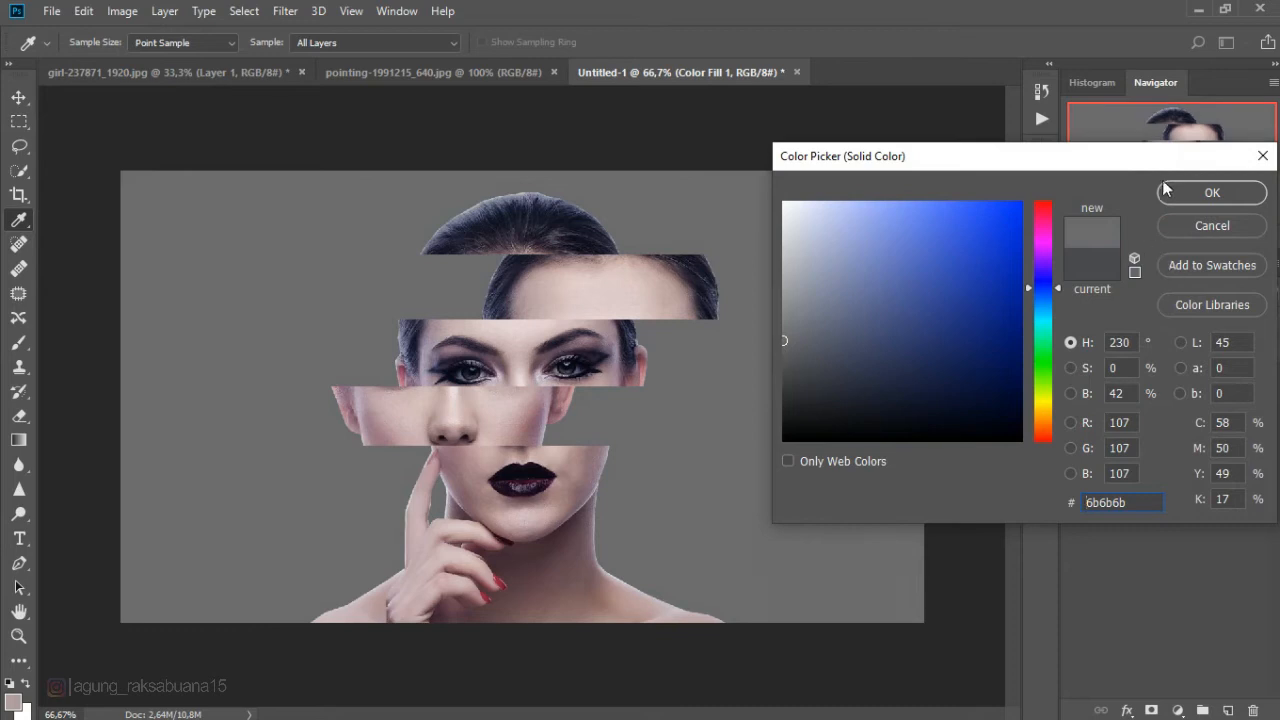
pyautogui.moveTo(875, 318)
pyautogui.mouseDown()
pyautogui.moveTo(866, 360)
pyautogui.moveTo(864, 349)
pyautogui.mouseUp()
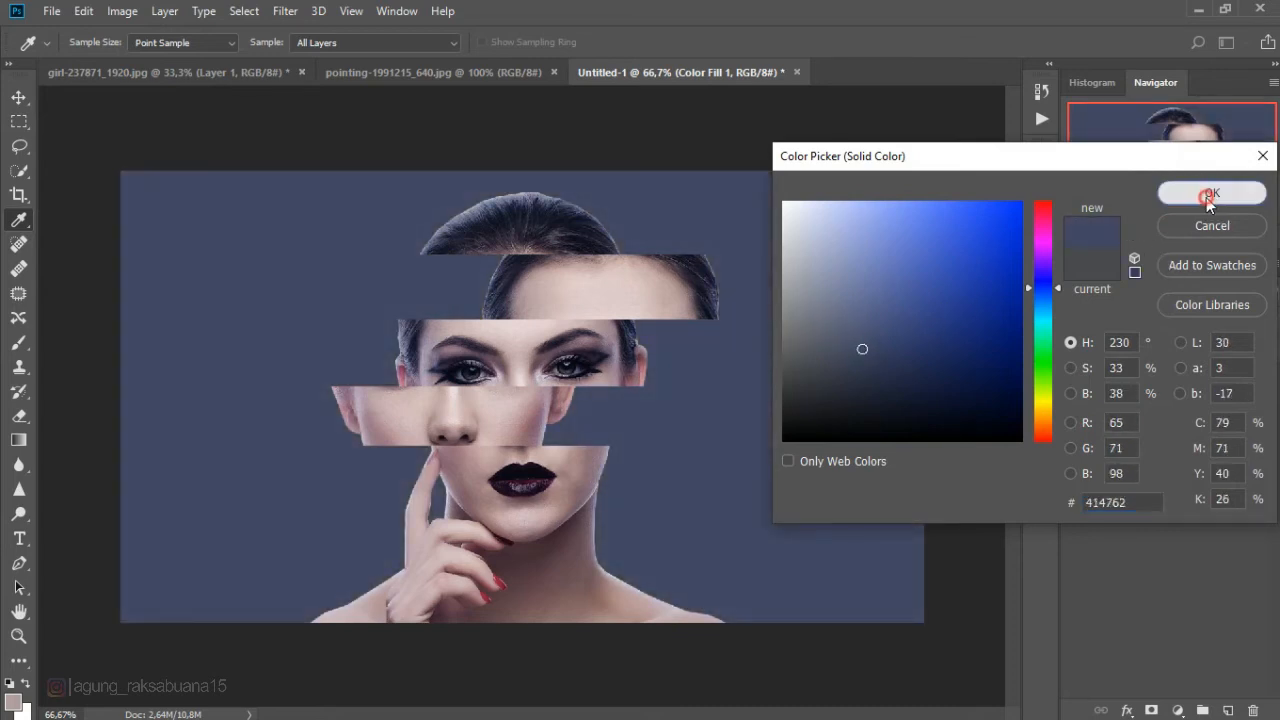
pyautogui.click(1212, 193)
pyautogui.press('v')
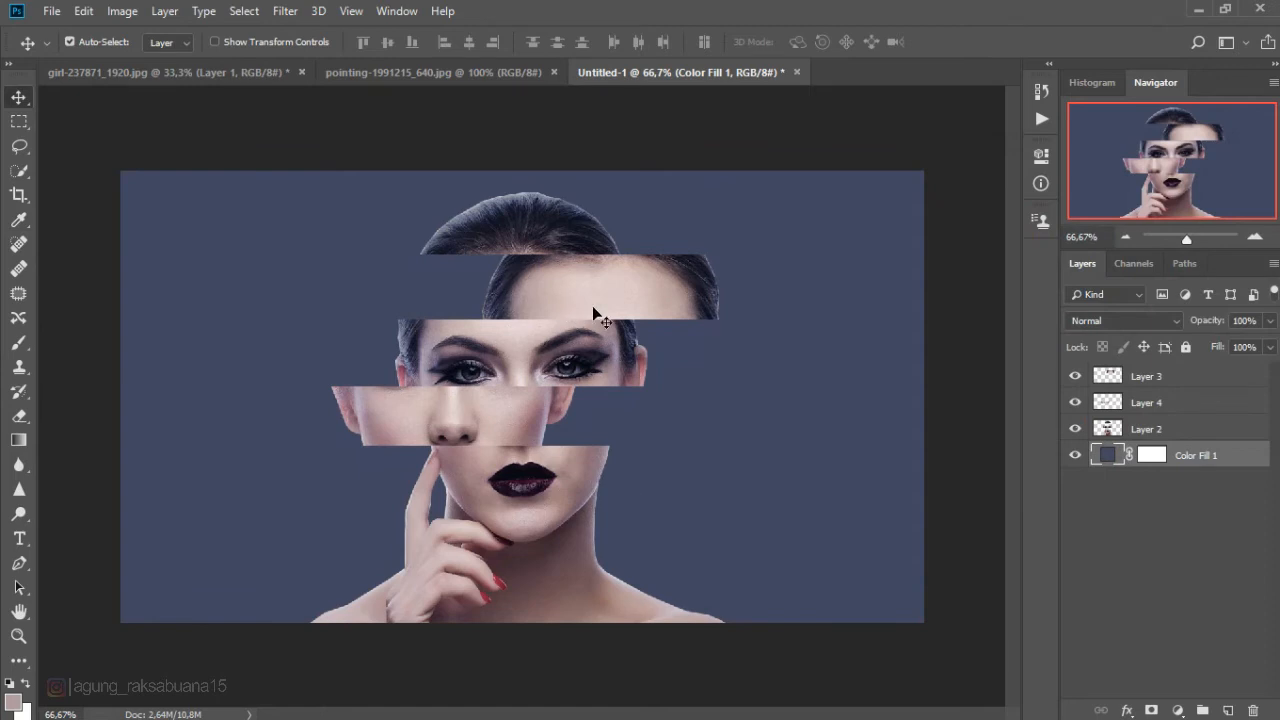
# Select the pointing hand and forearm in pointing-1991215_640.jpg with the Quick Selection tool
pyautogui.click(475, 71)
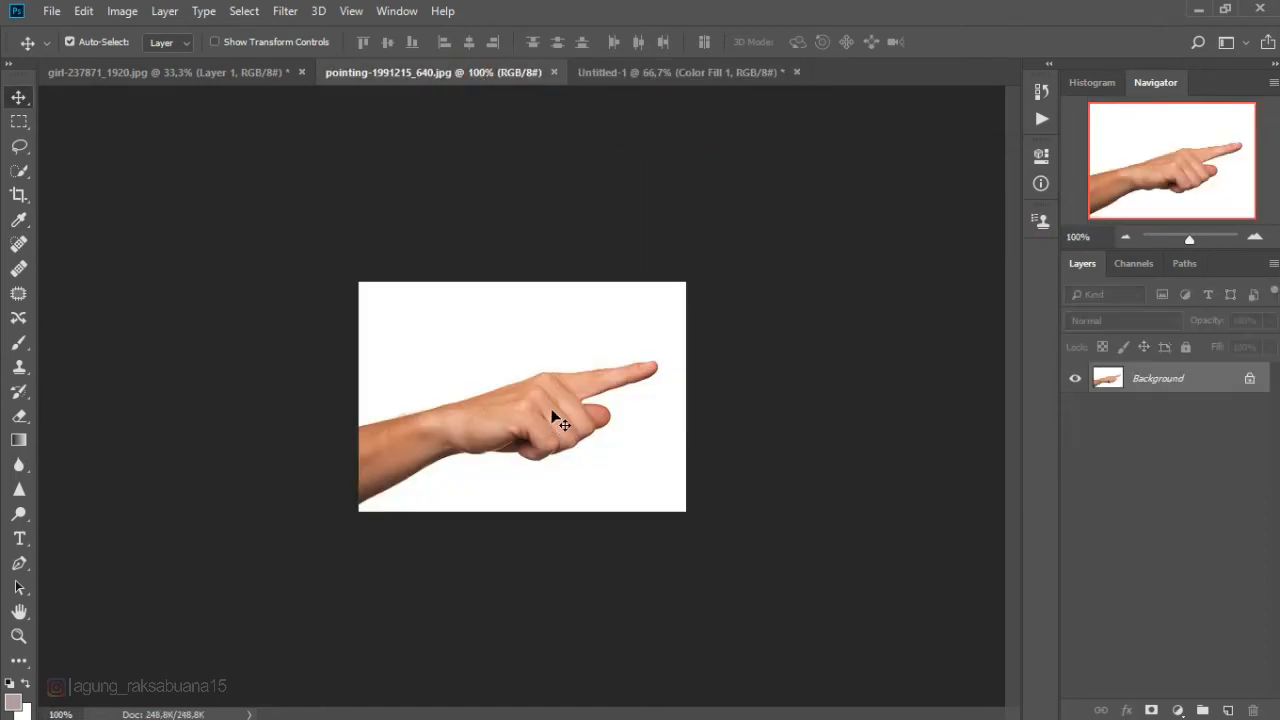
pyautogui.click(20, 170)
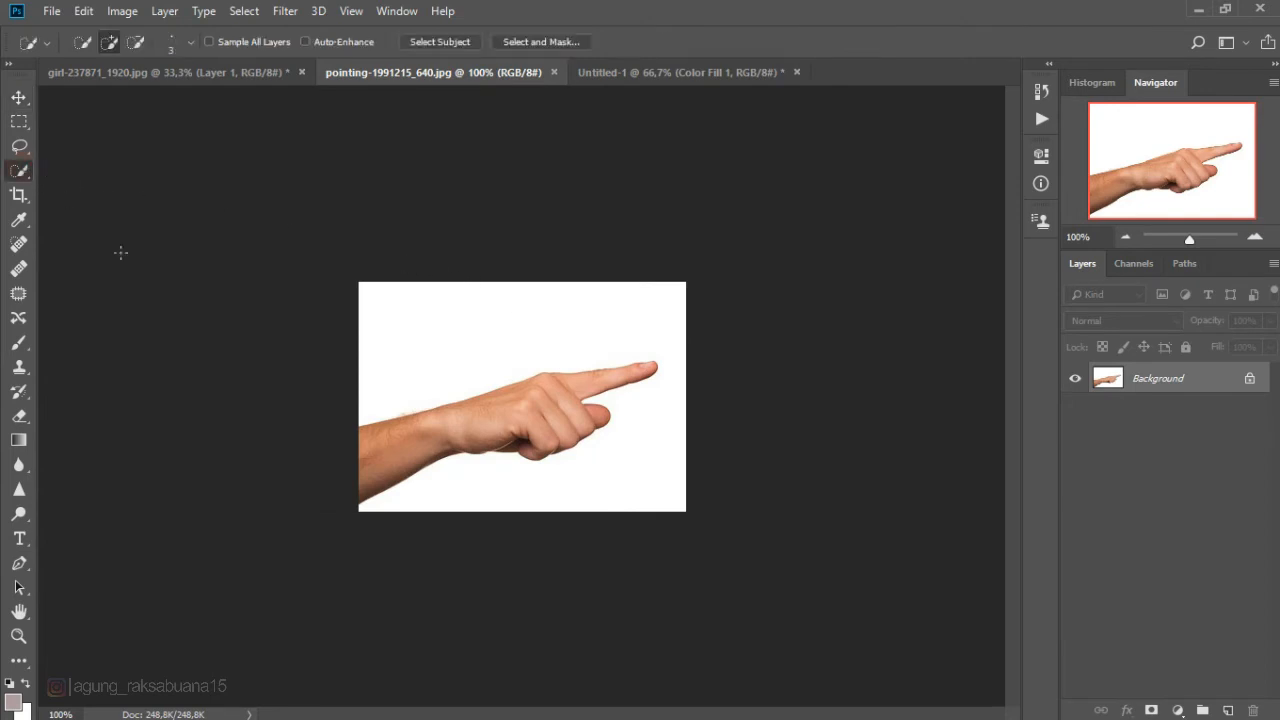
pyautogui.moveTo(362, 446); pyautogui.dragTo(560, 395)
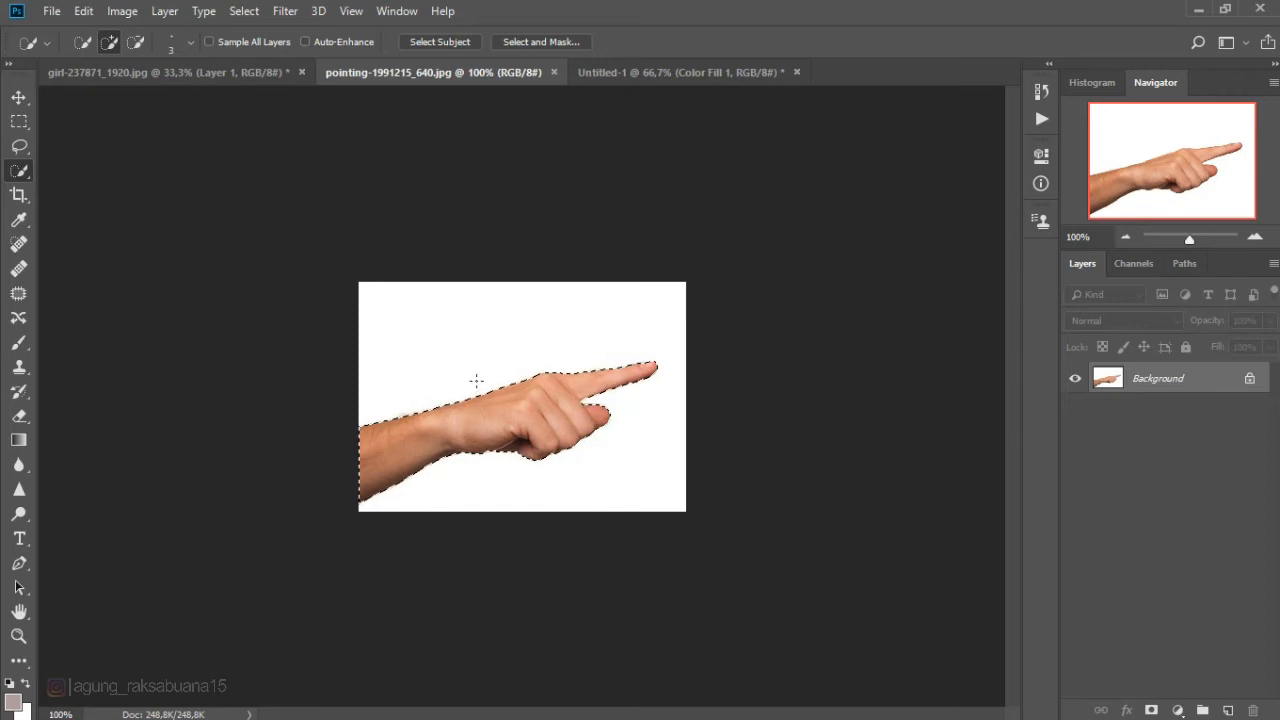
# Bring the selected hand into the Untitled-1 composition and place it to the left of the woman's head, pointing at her hair
pyautogui.click(17, 96)
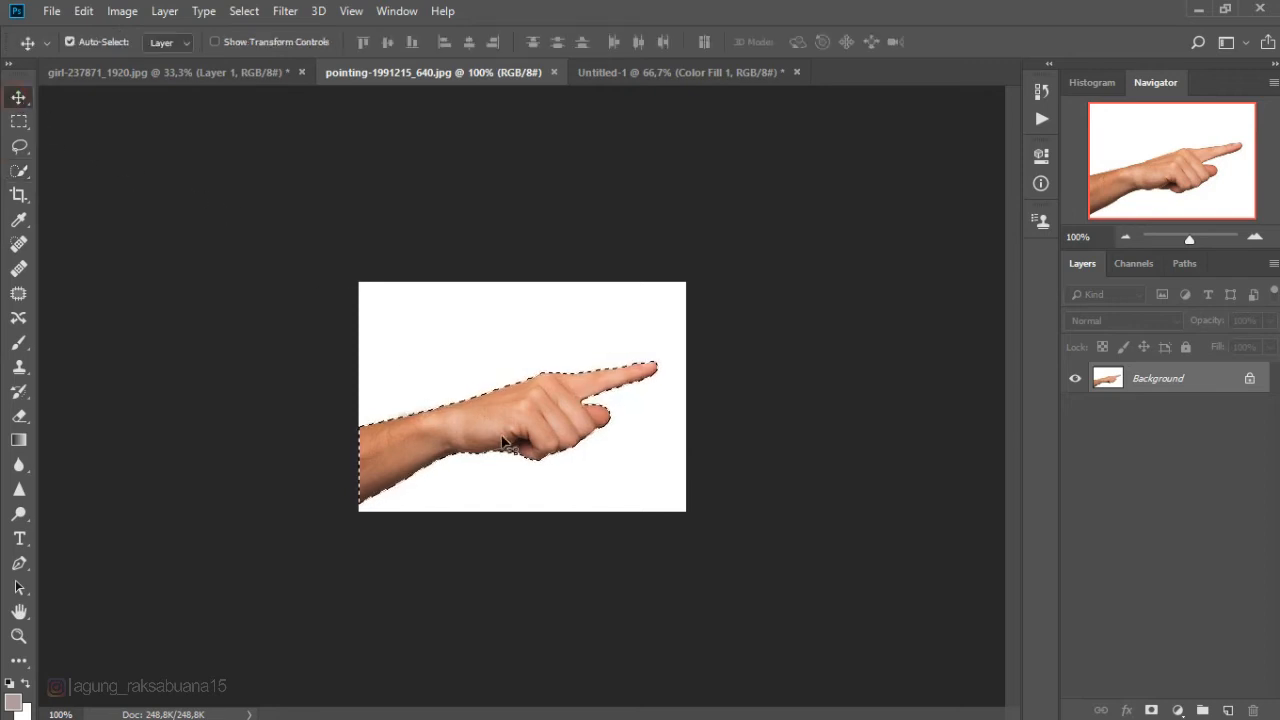
pyautogui.moveTo(501, 437); pyautogui.dragTo(566, 172)
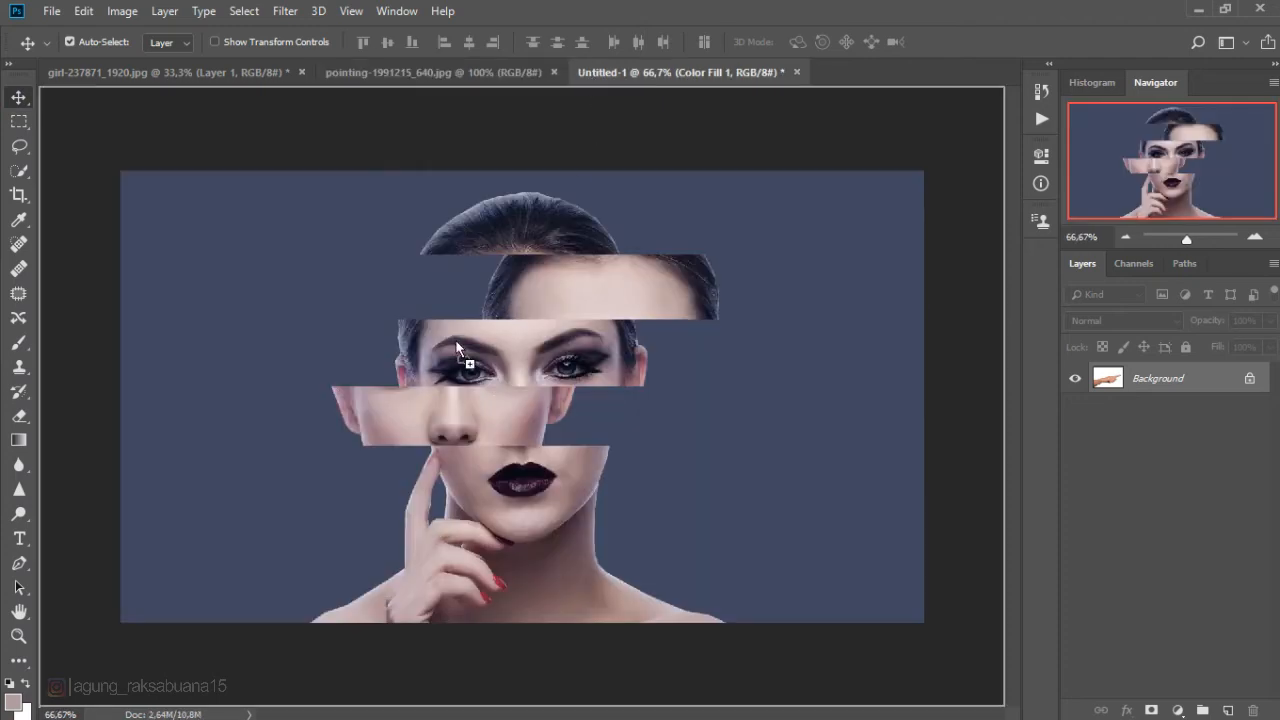
pyautogui.moveTo(456, 345); pyautogui.dragTo(452, 336)
pyautogui.moveTo(372, 352); pyautogui.dragTo(224, 255)
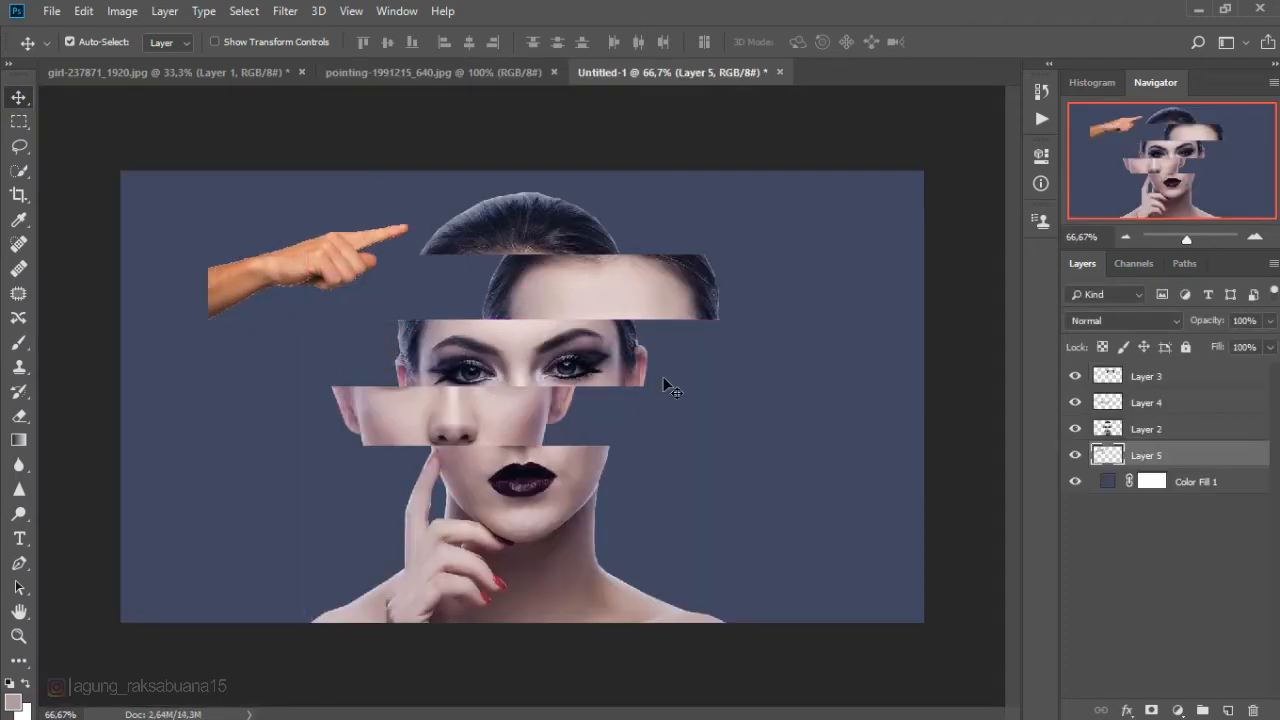
# Bring the hand layer to the top of the stack, rotate it about 31.67° and move it to the canvas's left edge
pyautogui.moveTo(1151, 460); pyautogui.dragTo(1143, 377)
pyautogui.hotkey('ctrl', 't')
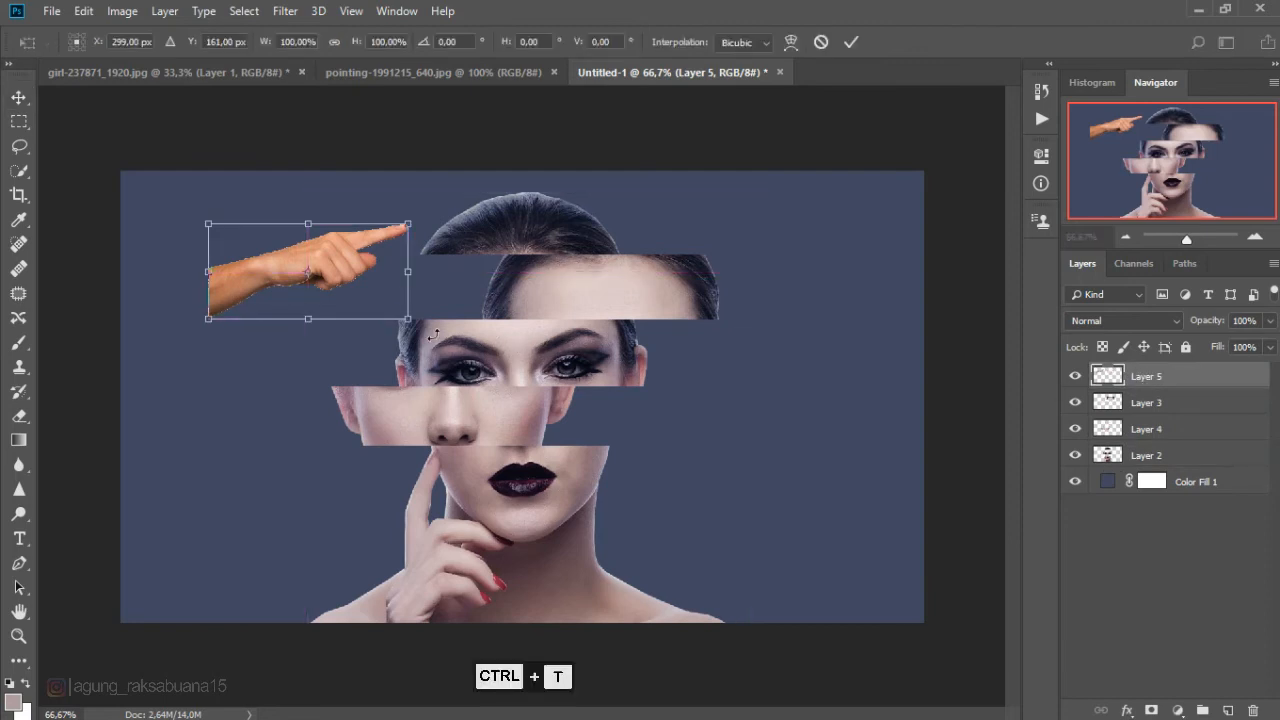
pyautogui.moveTo(209, 197); pyautogui.dragTo(263, 156)
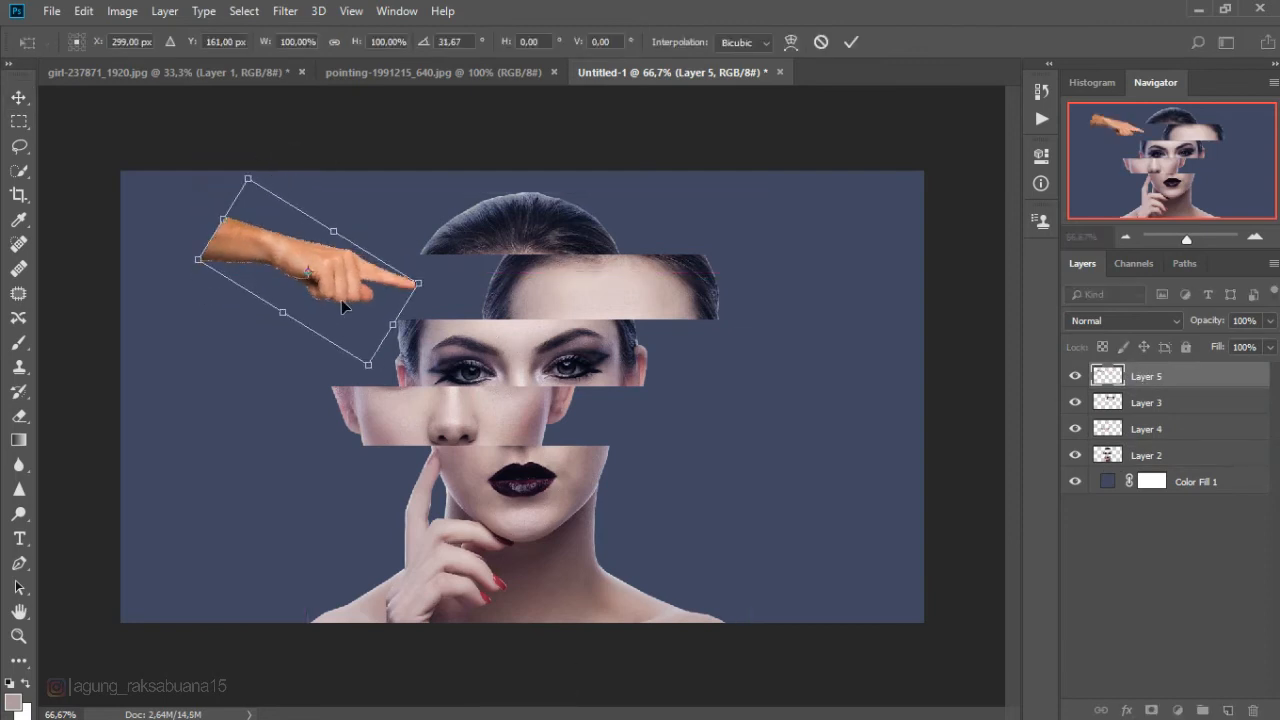
pyautogui.moveTo(342, 296); pyautogui.dragTo(261, 294)
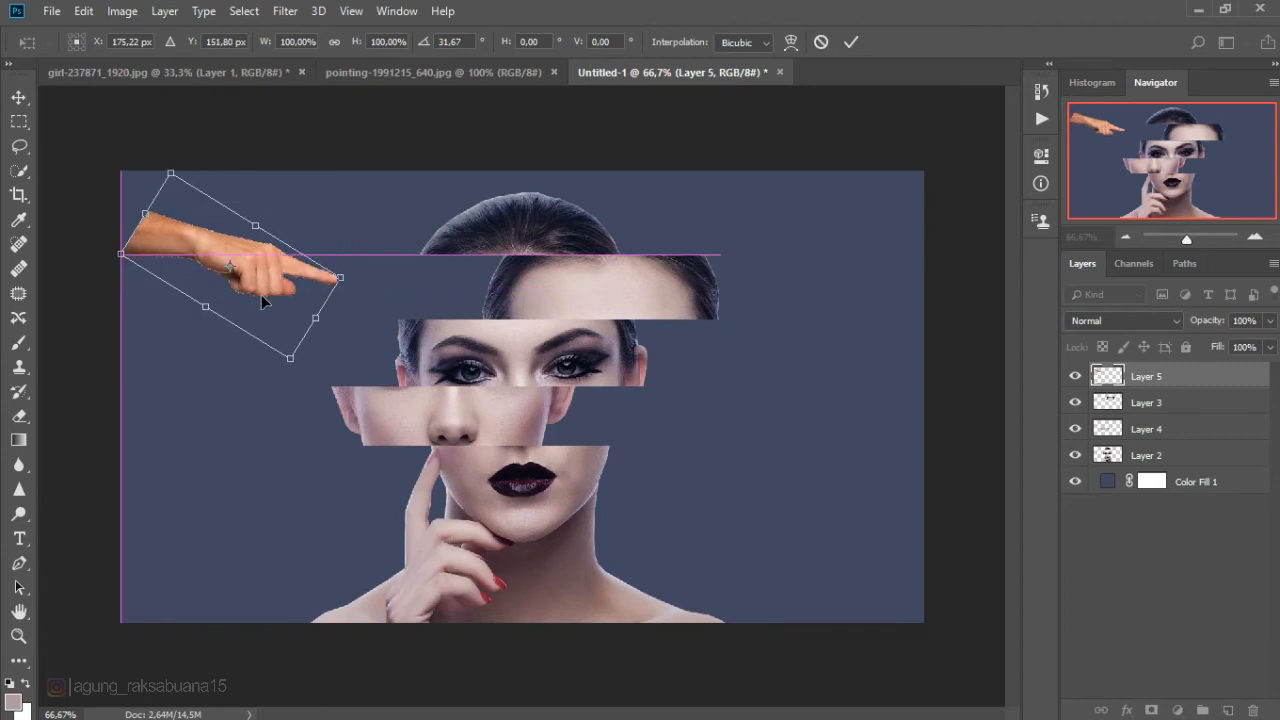
# Scale the hand proportionally to about 158% and nudge it slightly up so its finger points at the gap beside the forehead
pyautogui.press('shift')
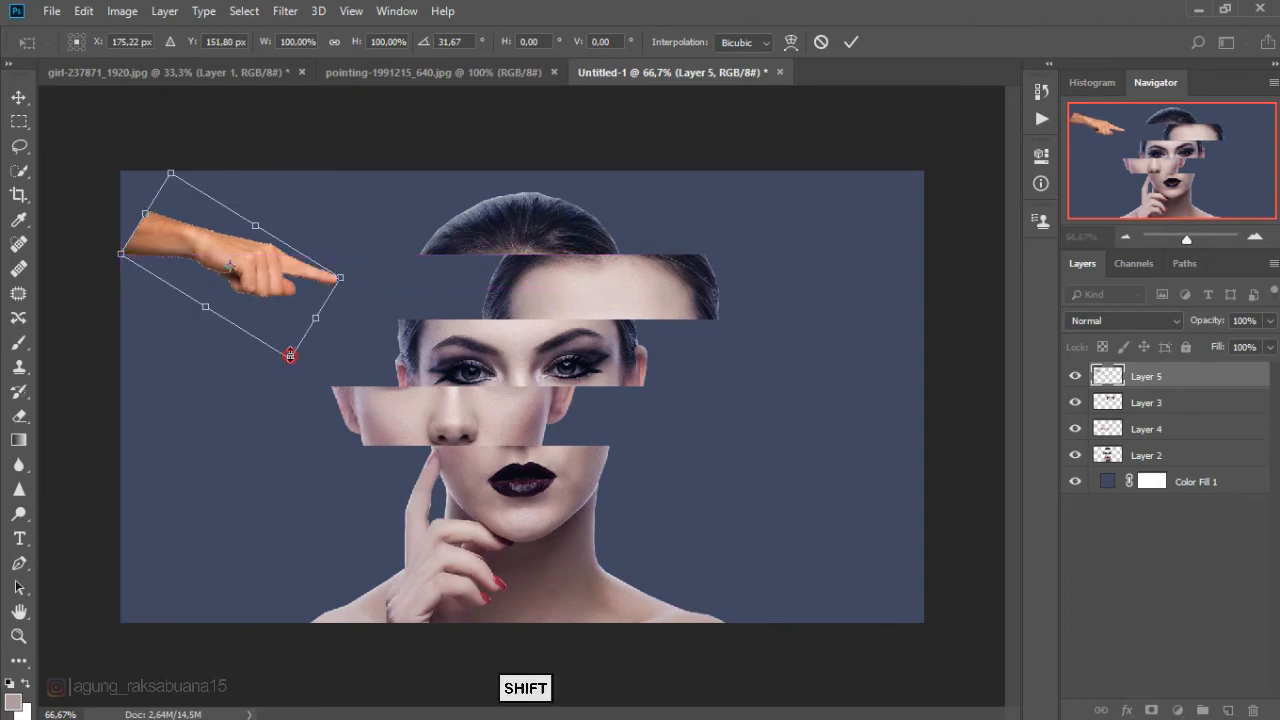
pyautogui.moveTo(290, 356)
pyautogui.mouseDown()
pyautogui.moveTo(338, 433)
pyautogui.moveTo(289, 383)
pyautogui.moveTo(290, 359)
pyautogui.mouseUp()
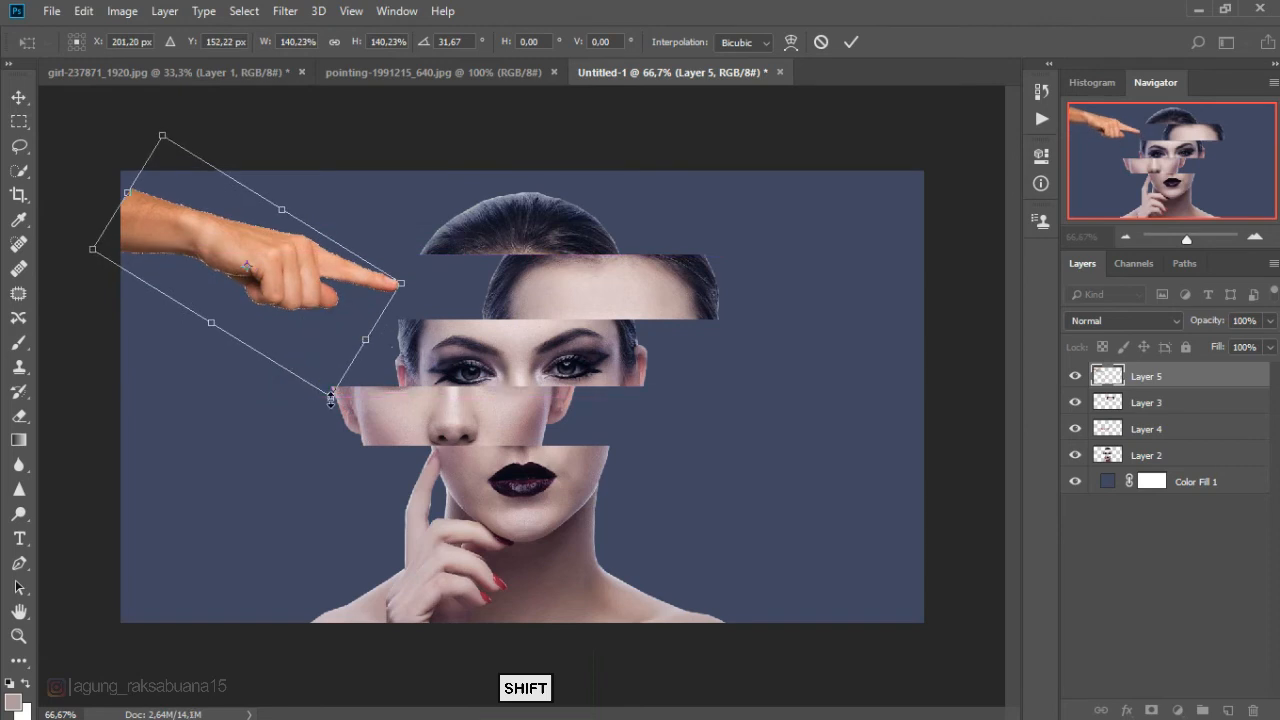
pyautogui.moveTo(331, 400); pyautogui.dragTo(340, 373)
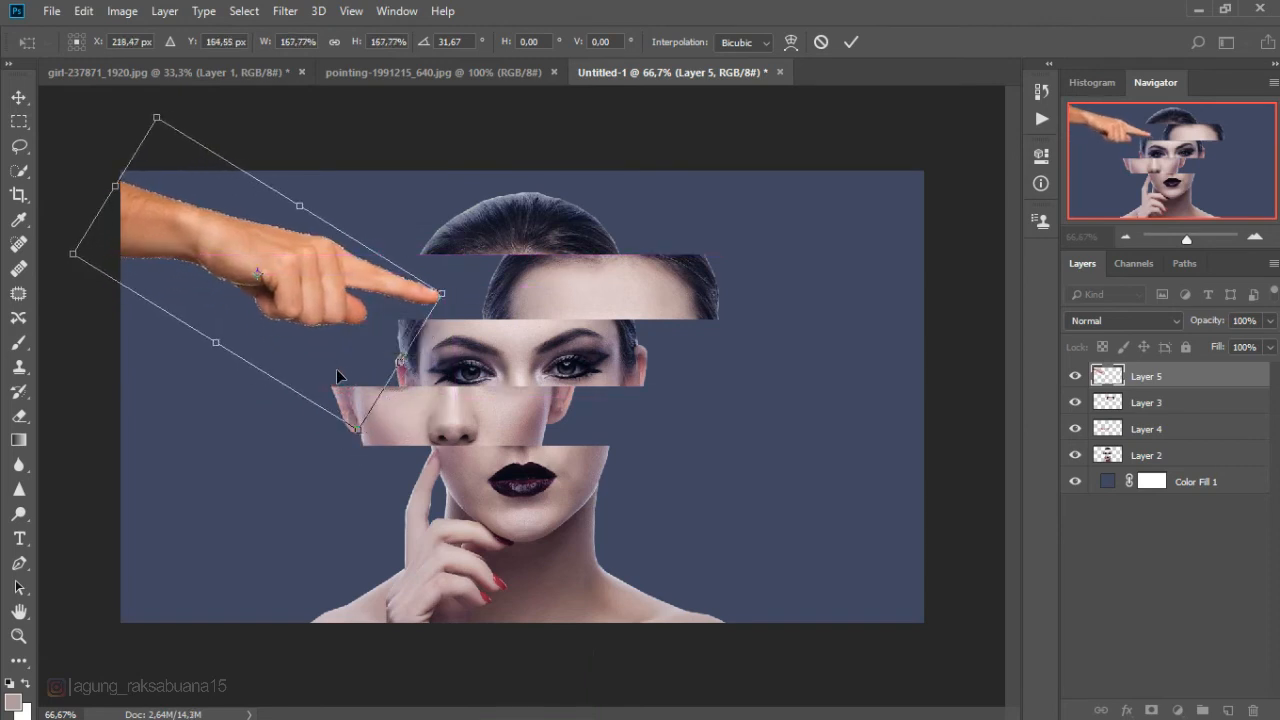
pyautogui.doubleClick(340, 374)
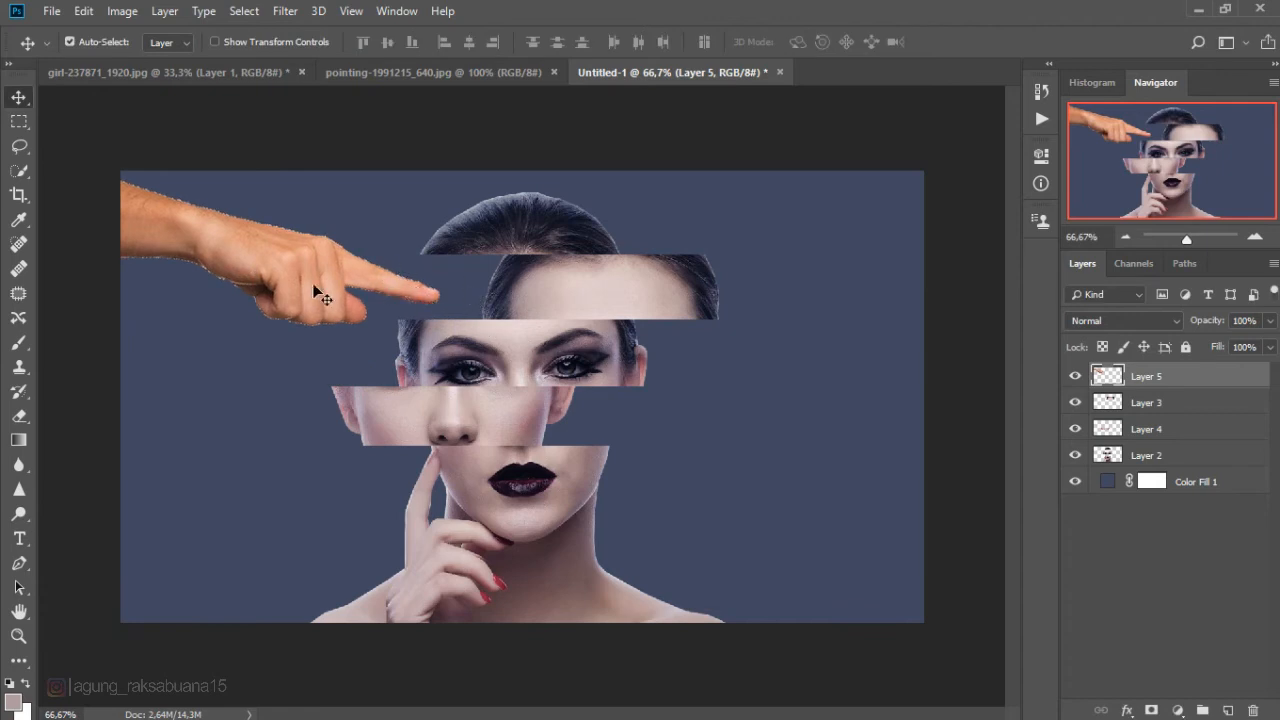
pyautogui.moveTo(315, 286); pyautogui.dragTo(314, 277)
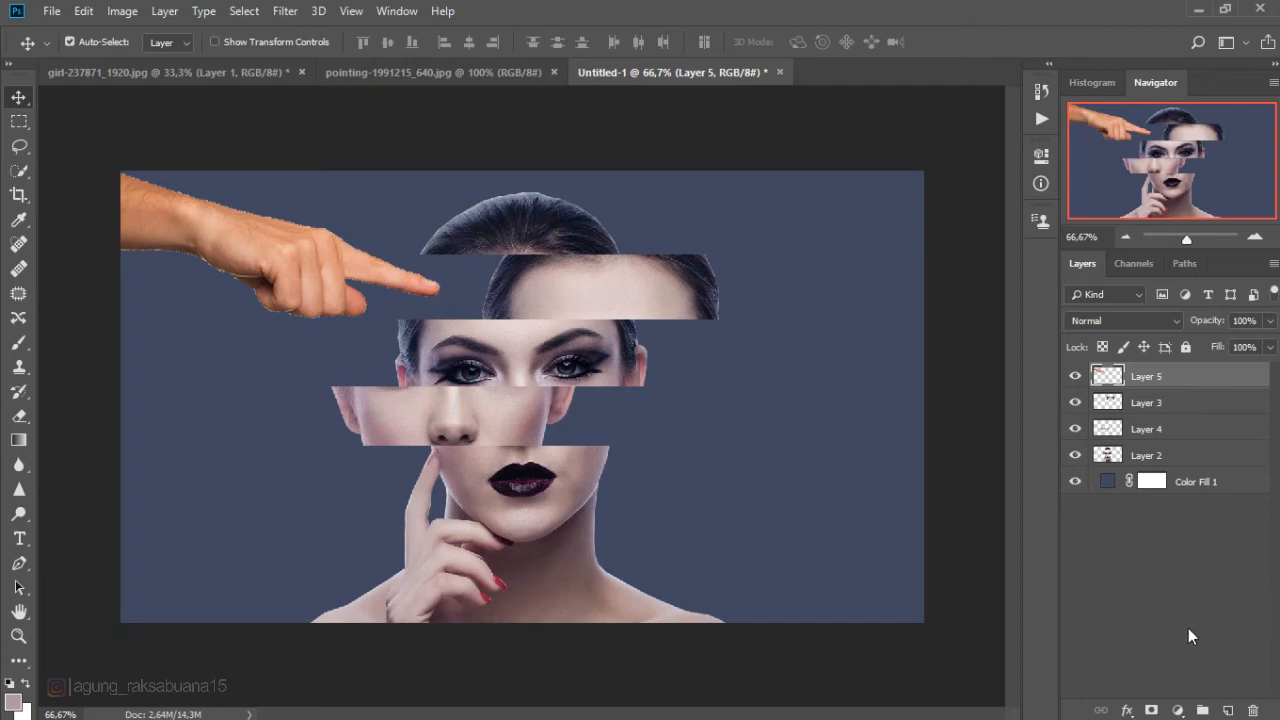
# Add a Hue/Saturation adjustment clipped to the hand layer
pyautogui.click(1181, 709)
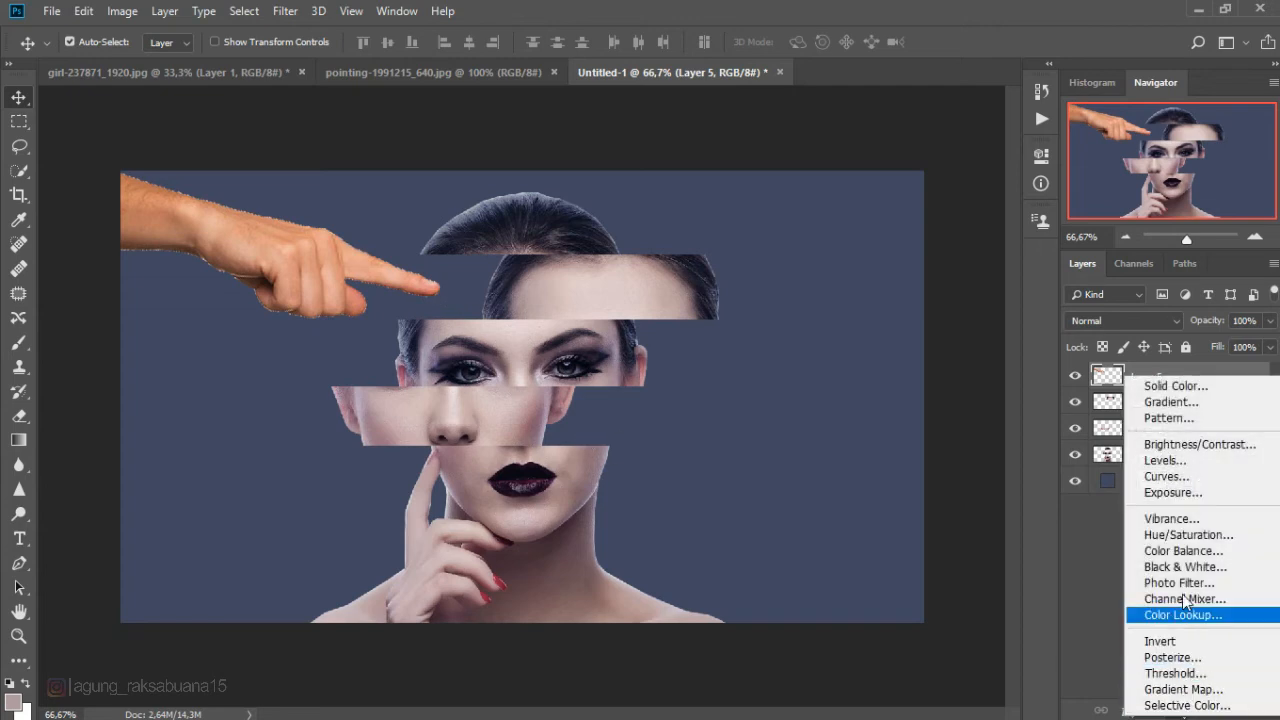
pyautogui.click(1186, 538)
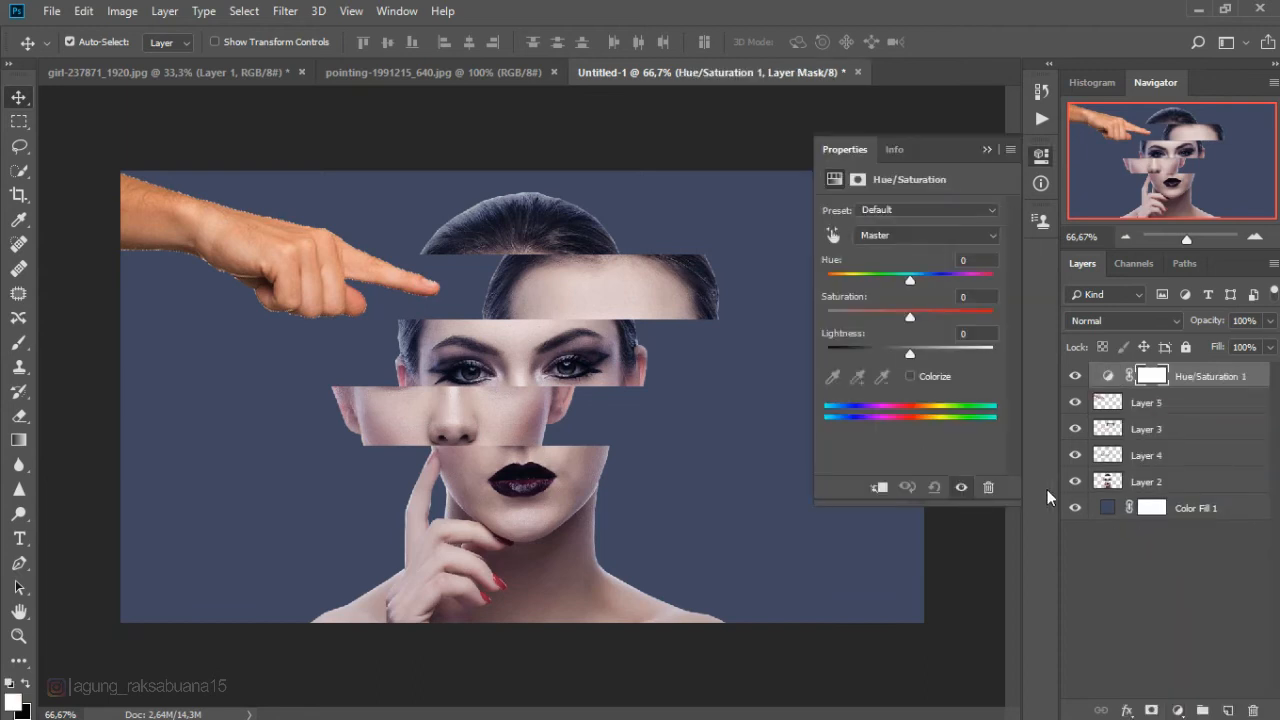
pyautogui.click(880, 488)
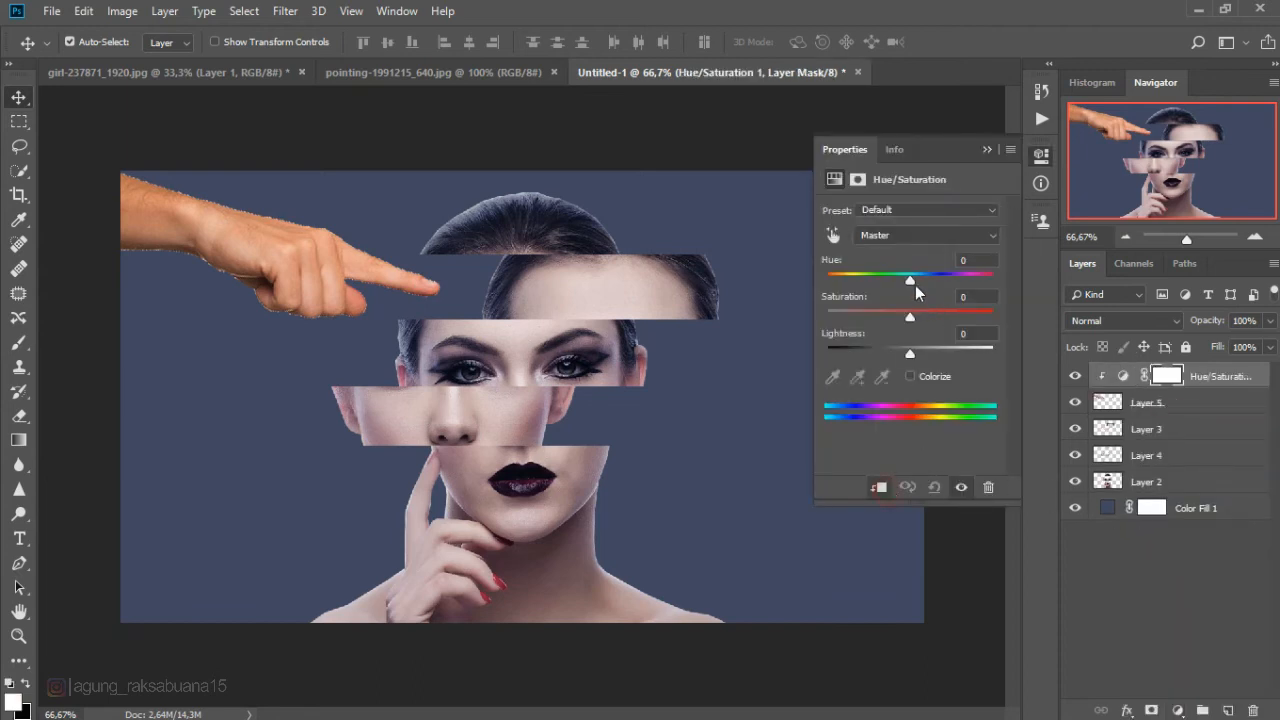
# Try toning the hand with Colorize at hue 350 and saturation 26, and without Colorize at saturation -26
pyautogui.click(910, 376)
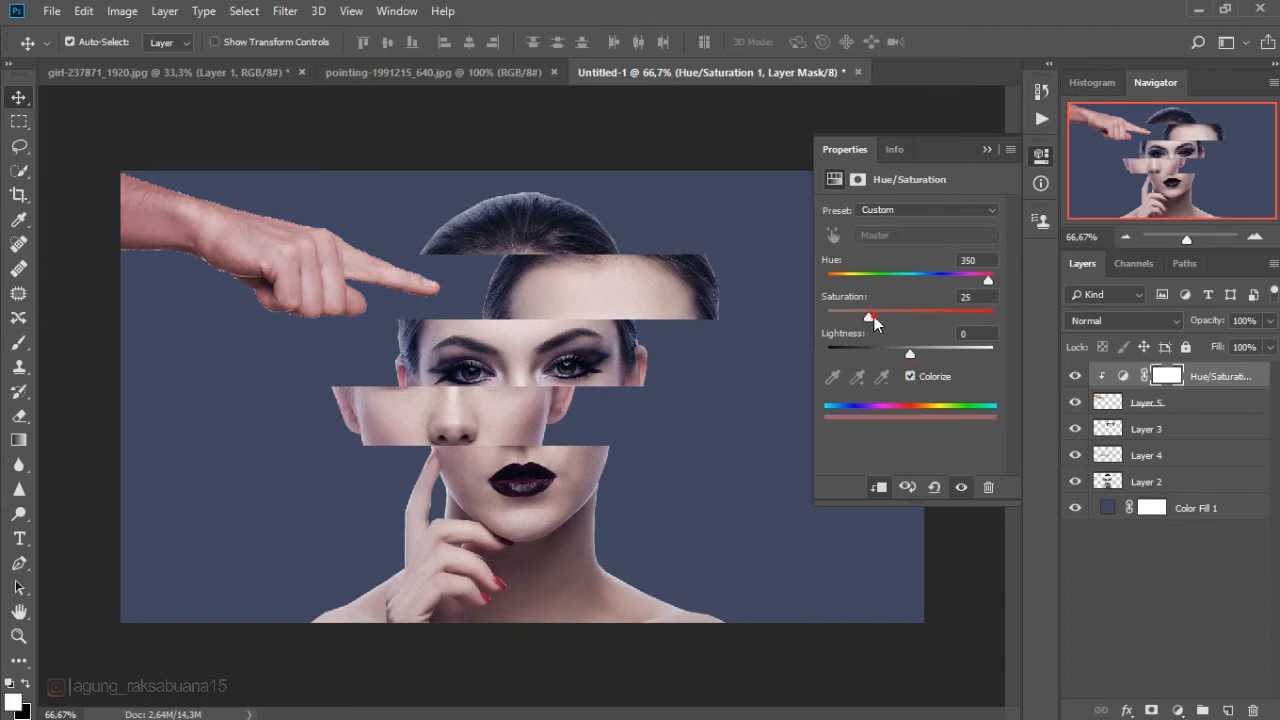
pyautogui.moveTo(871, 317)
pyautogui.mouseDown()
pyautogui.moveTo(886, 318)
pyautogui.moveTo(871, 321)
pyautogui.mouseUp()
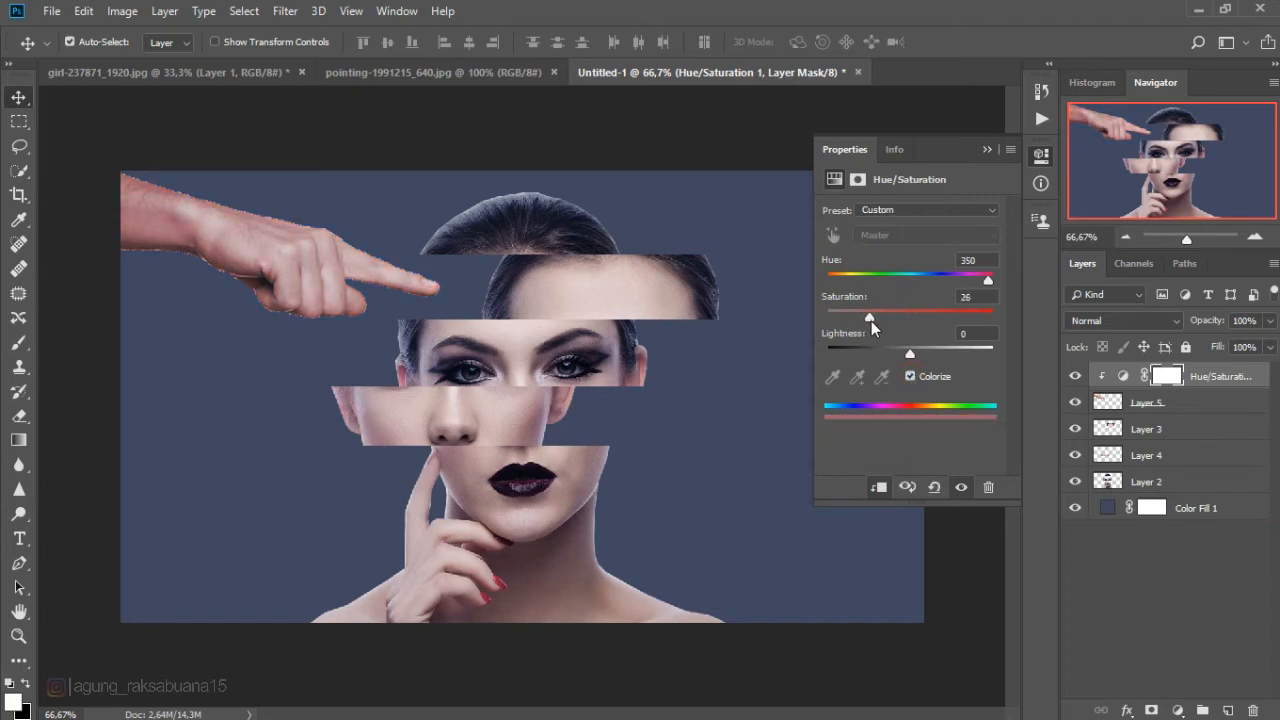
pyautogui.click(914, 375)
pyautogui.moveTo(921, 282); pyautogui.dragTo(888, 318)
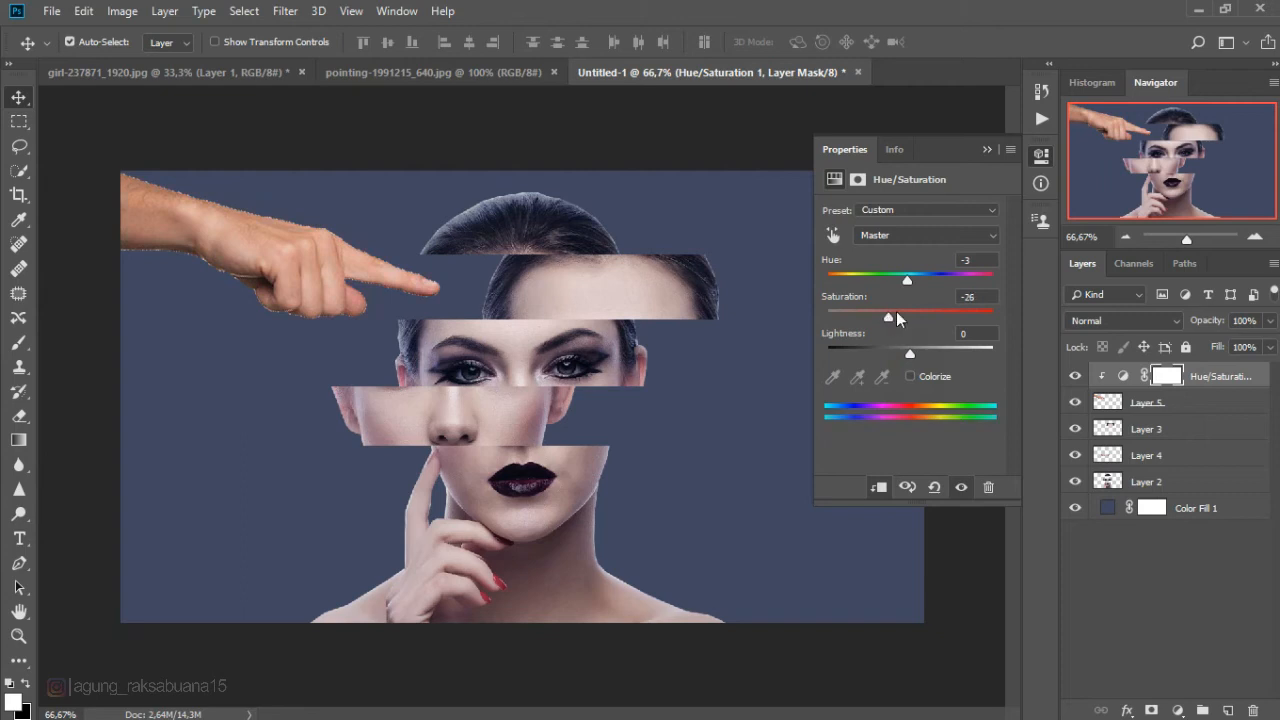
pyautogui.moveTo(907, 285)
pyautogui.mouseDown()
pyautogui.moveTo(896, 289)
pyautogui.moveTo(911, 295)
pyautogui.mouseUp()
# Colorize the hand with hue 352, saturation 19 and lightness -6 in its Hue/Saturation adjustment
pyautogui.click(910, 377)
pyautogui.moveTo(909, 352); pyautogui.dragTo(880, 318)
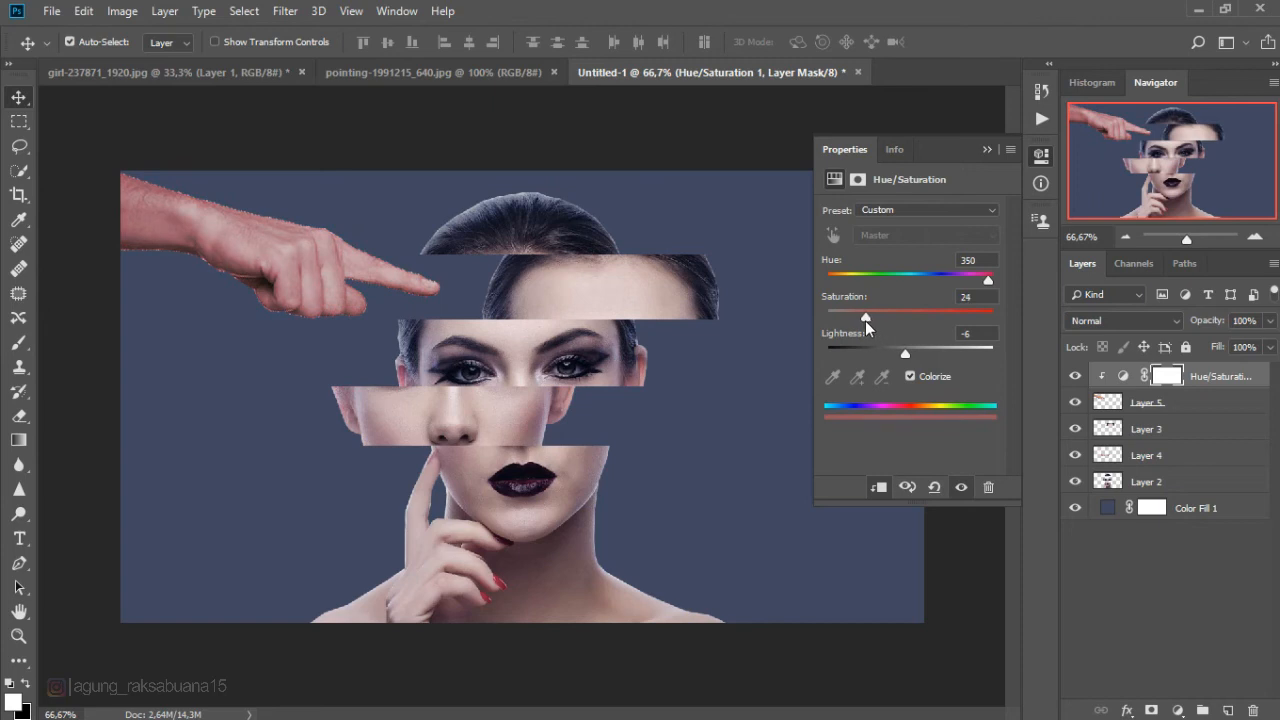
pyautogui.moveTo(870, 321); pyautogui.dragTo(853, 322)
pyautogui.moveTo(988, 280)
pyautogui.mouseDown()
pyautogui.moveTo(957, 286)
pyautogui.moveTo(996, 287)
pyautogui.mouseUp()
pyautogui.click(987, 149)
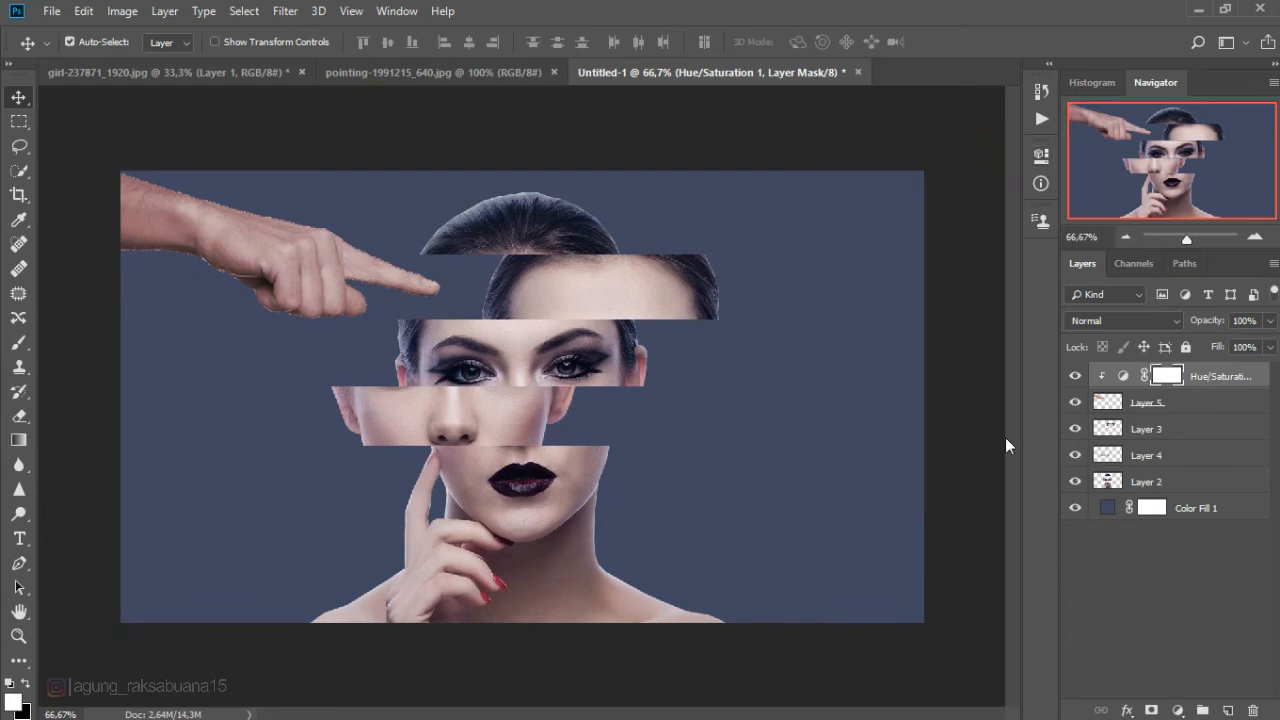
# Group the woman's three layers, Layer 2, Layer 3 and Layer 4
pyautogui.click(1140, 404)
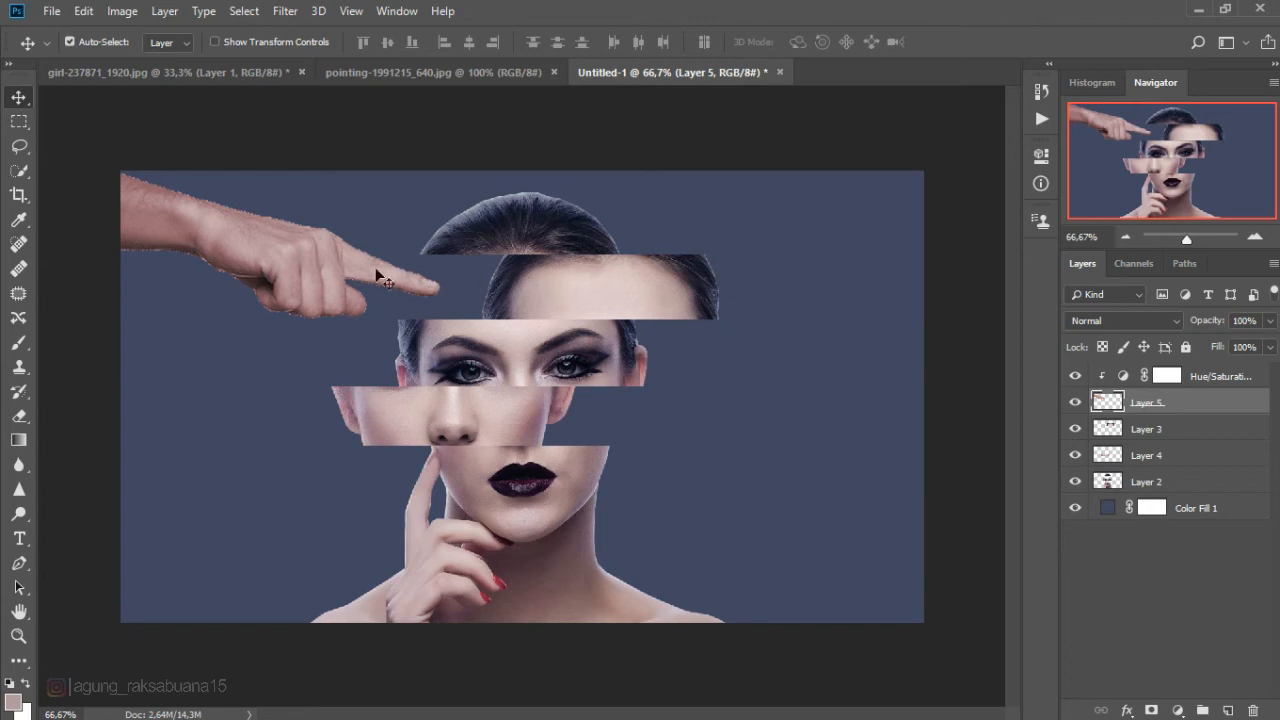
pyautogui.click(1136, 488)
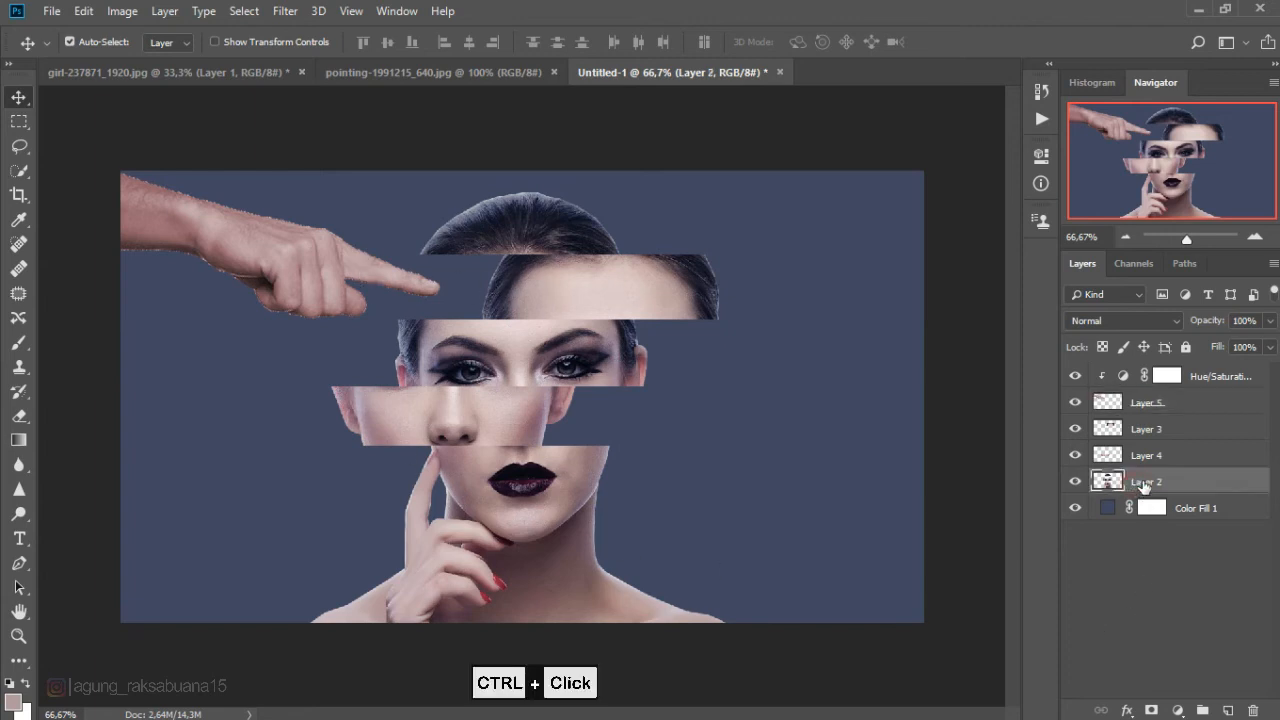
pyautogui.keyDown('ctrl'); pyautogui.click(1150, 457); pyautogui.keyUp('ctrl')
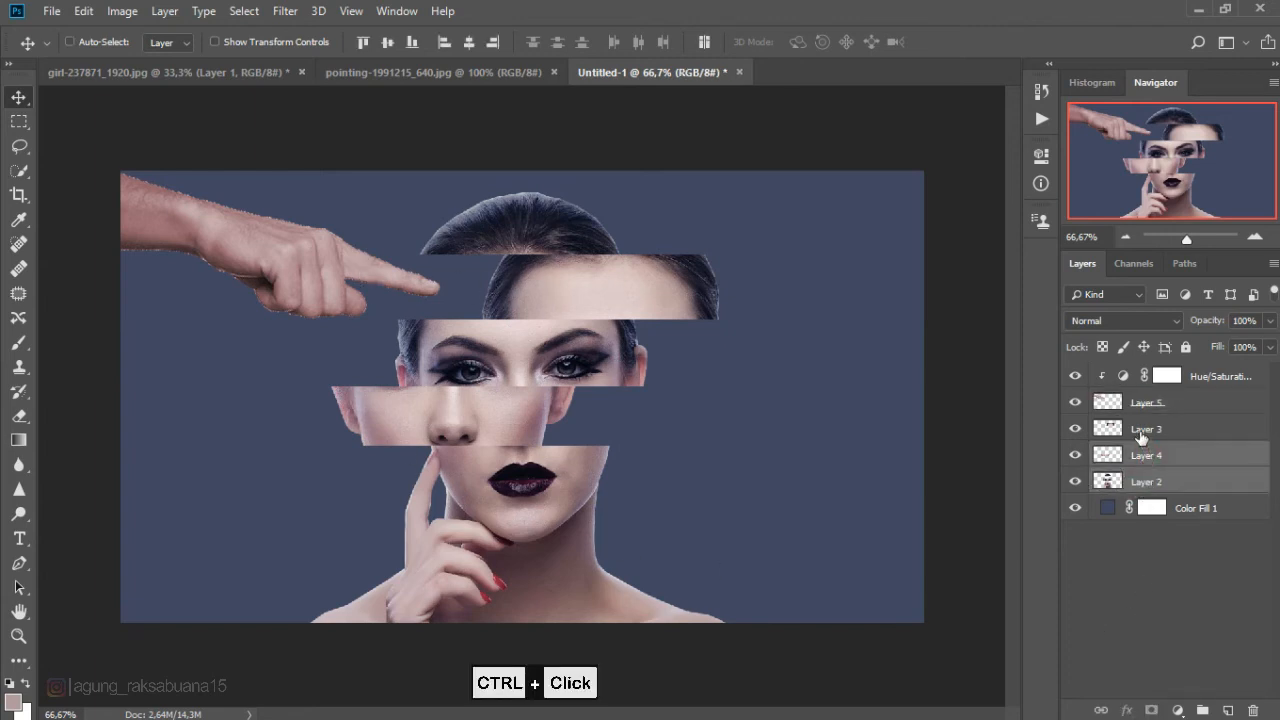
pyautogui.keyDown('ctrl'); pyautogui.click(1138, 436); pyautogui.keyUp('ctrl')
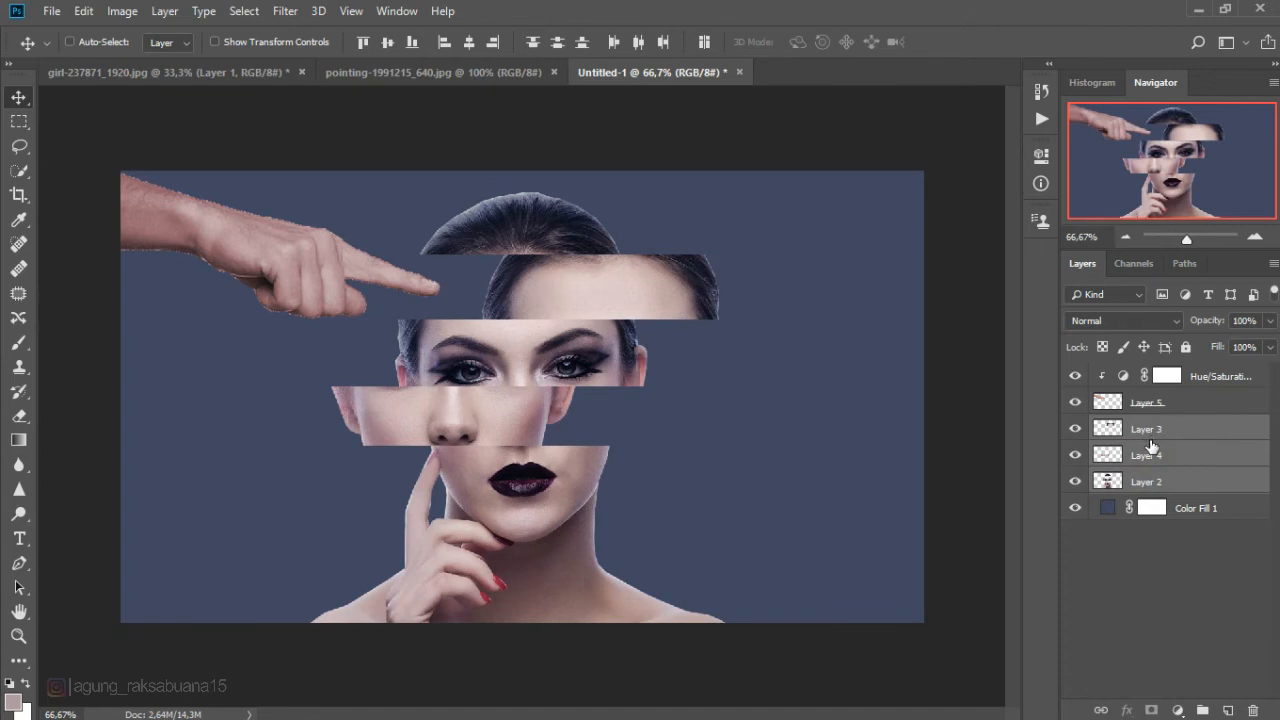
pyautogui.hotkey('ctrl', 'g')
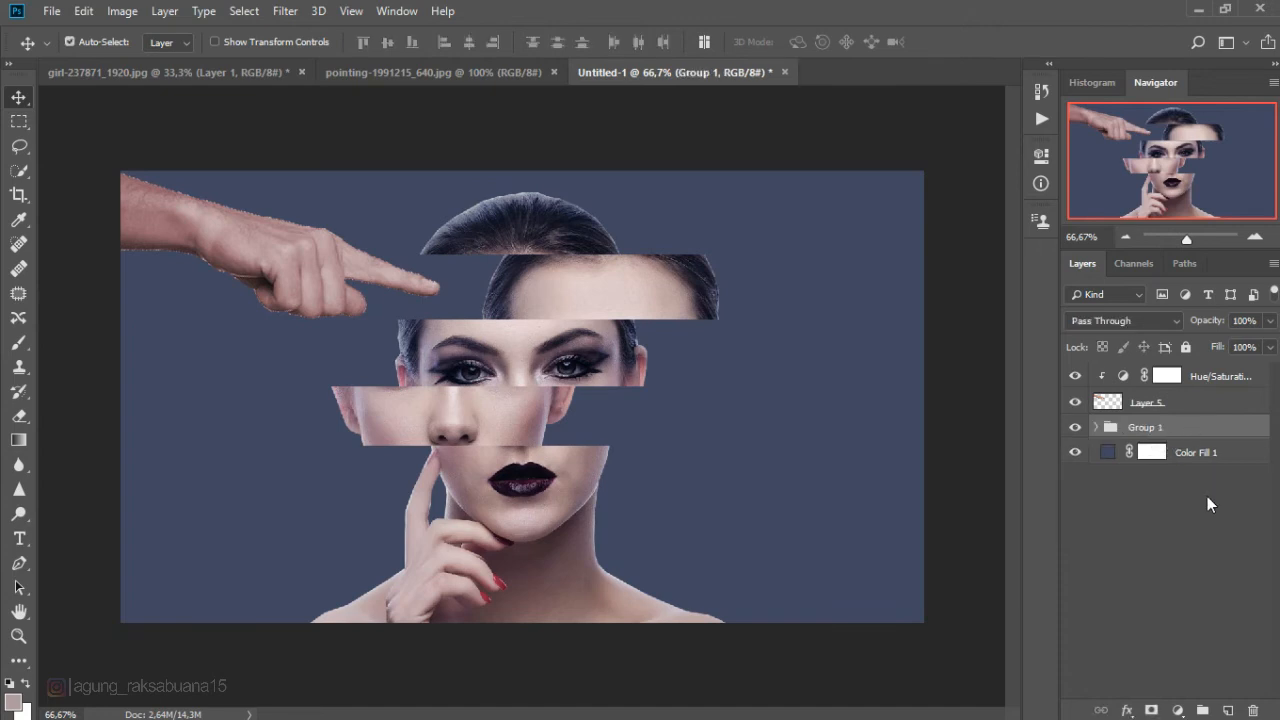
# Add a Hue/Saturation adjustment clipped to the woman's group, with hue -10 and saturation +16
pyautogui.click(1178, 710)
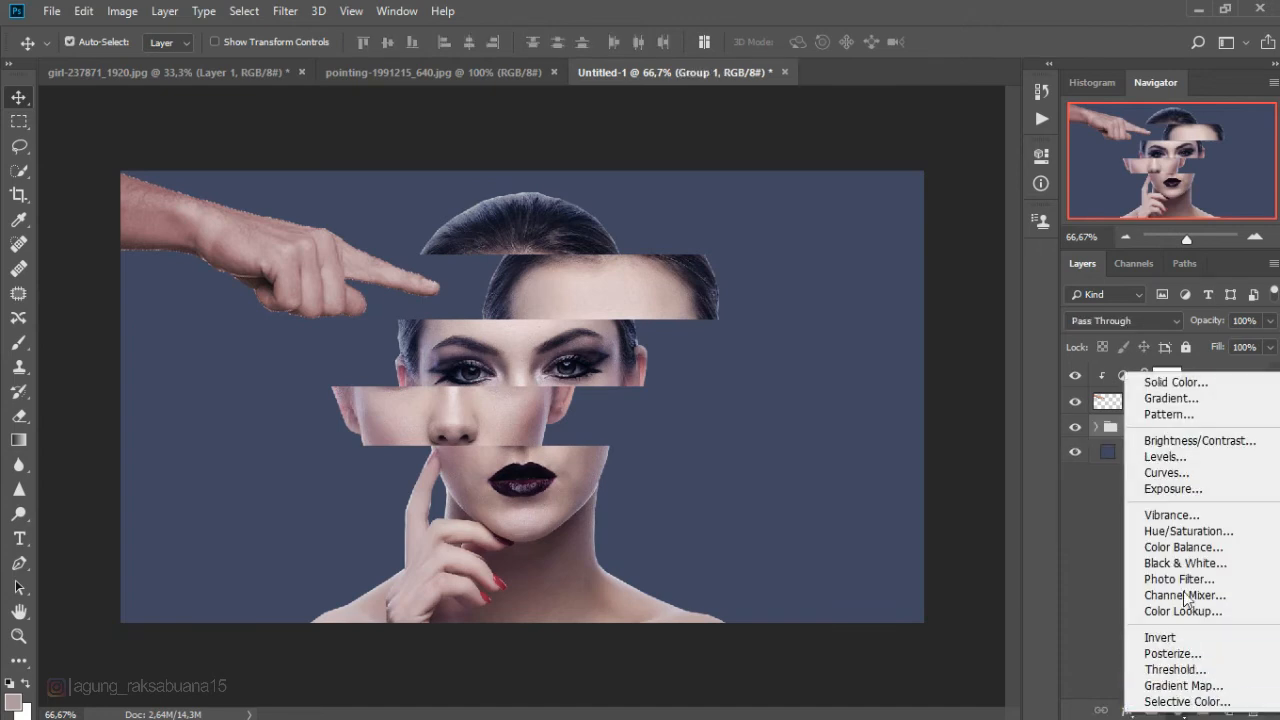
pyautogui.click(1182, 533)
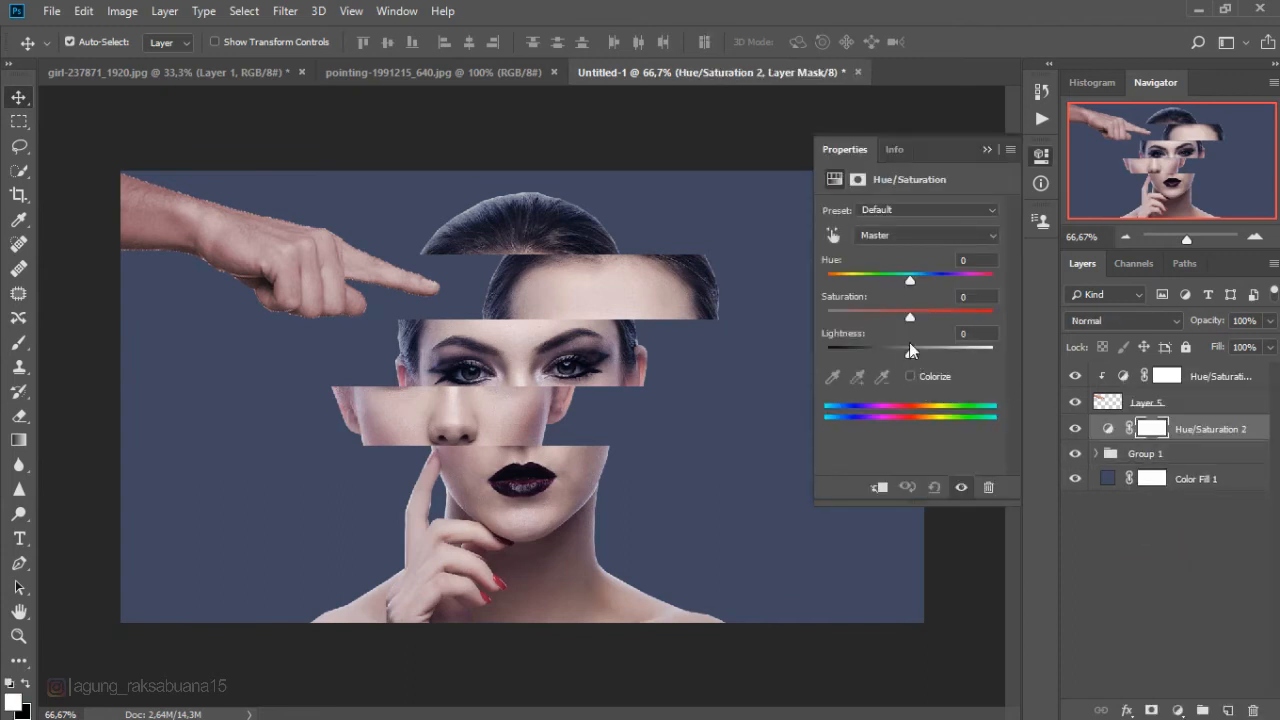
pyautogui.click(877, 490)
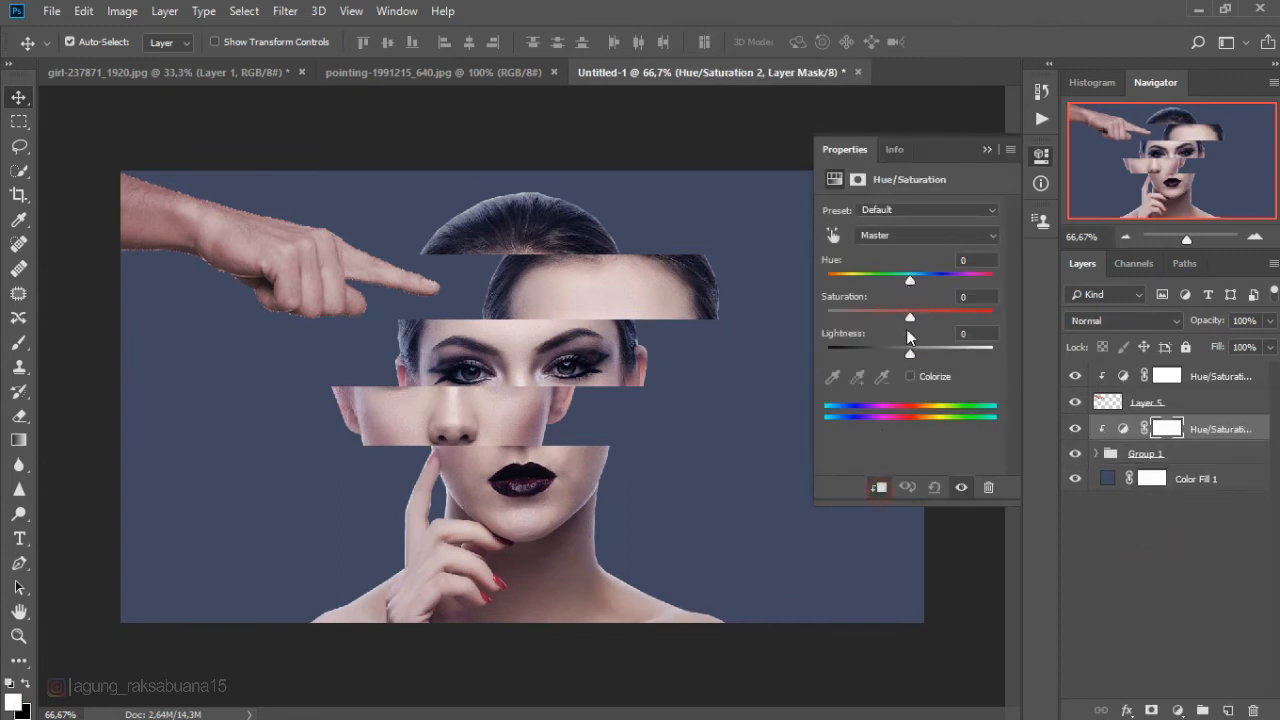
pyautogui.moveTo(910, 280); pyautogui.dragTo(922, 321)
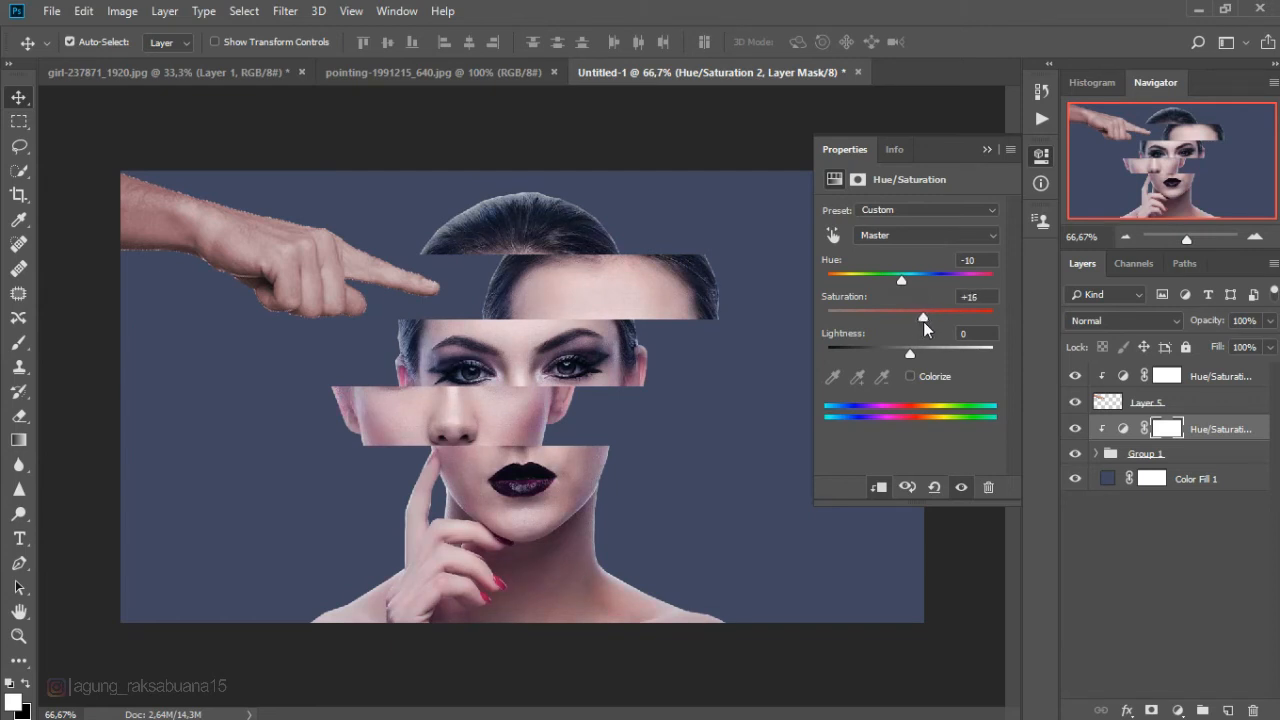
pyautogui.click(988, 150)
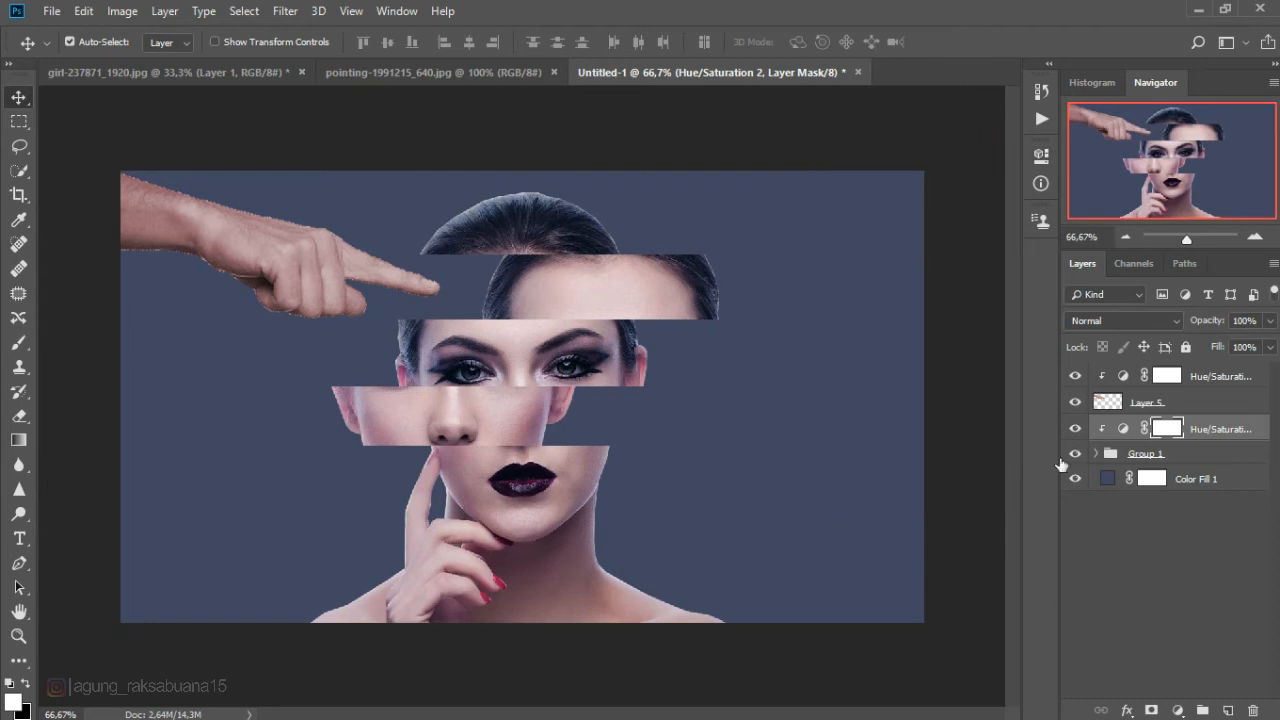
# Duplicate the hand layer and its Hue/Saturation adjustment
pyautogui.click(1145, 403)
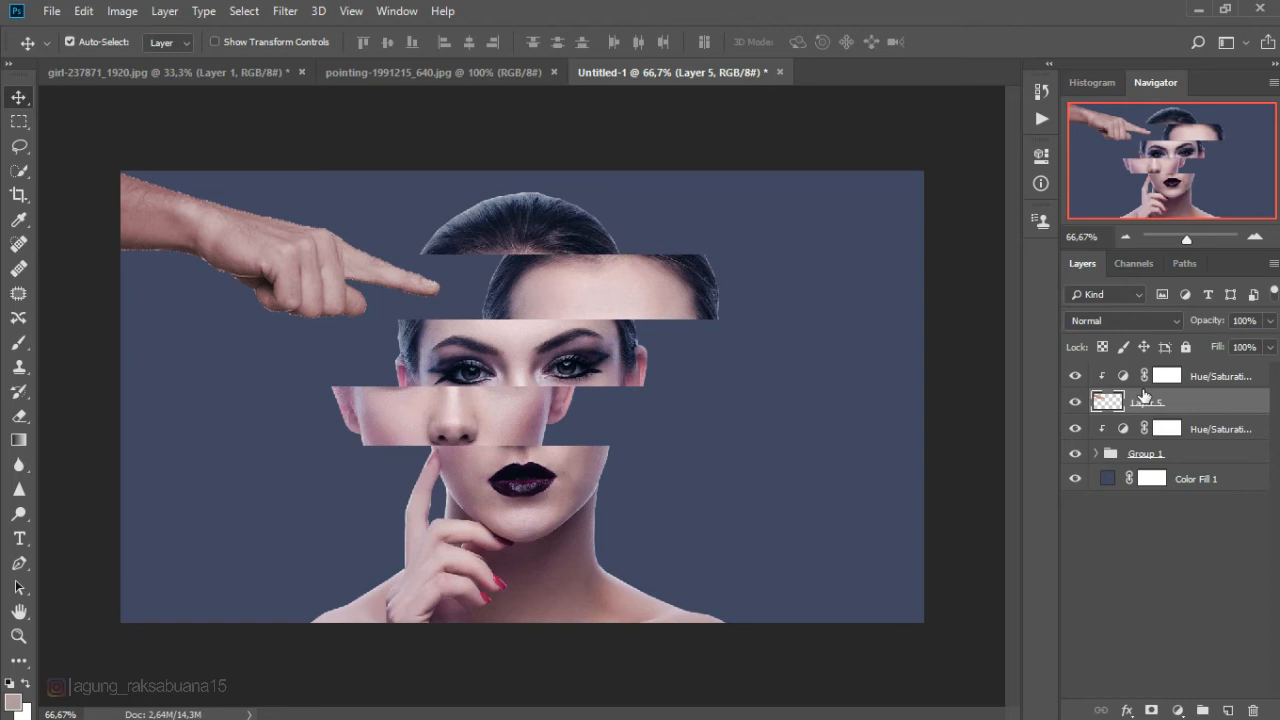
pyautogui.hotkey('ctrl', 'j')
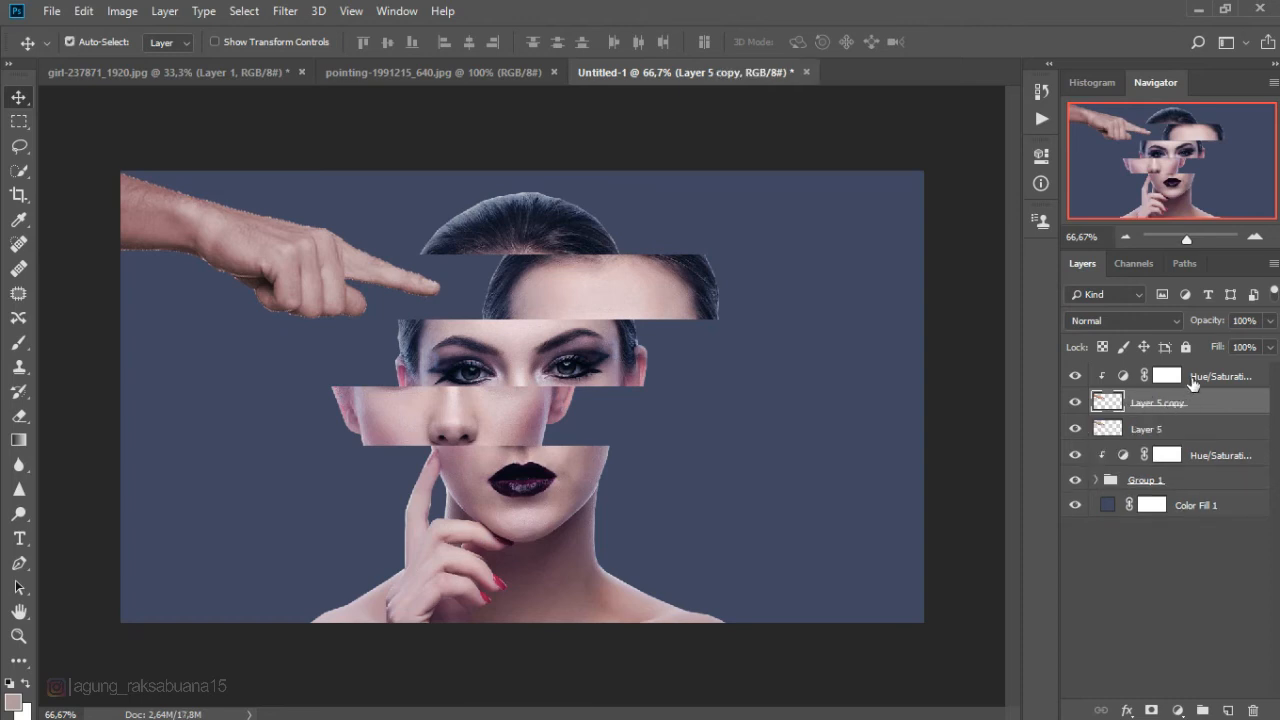
pyautogui.click(1193, 378)
pyautogui.hotkey('ctrl', 'j')
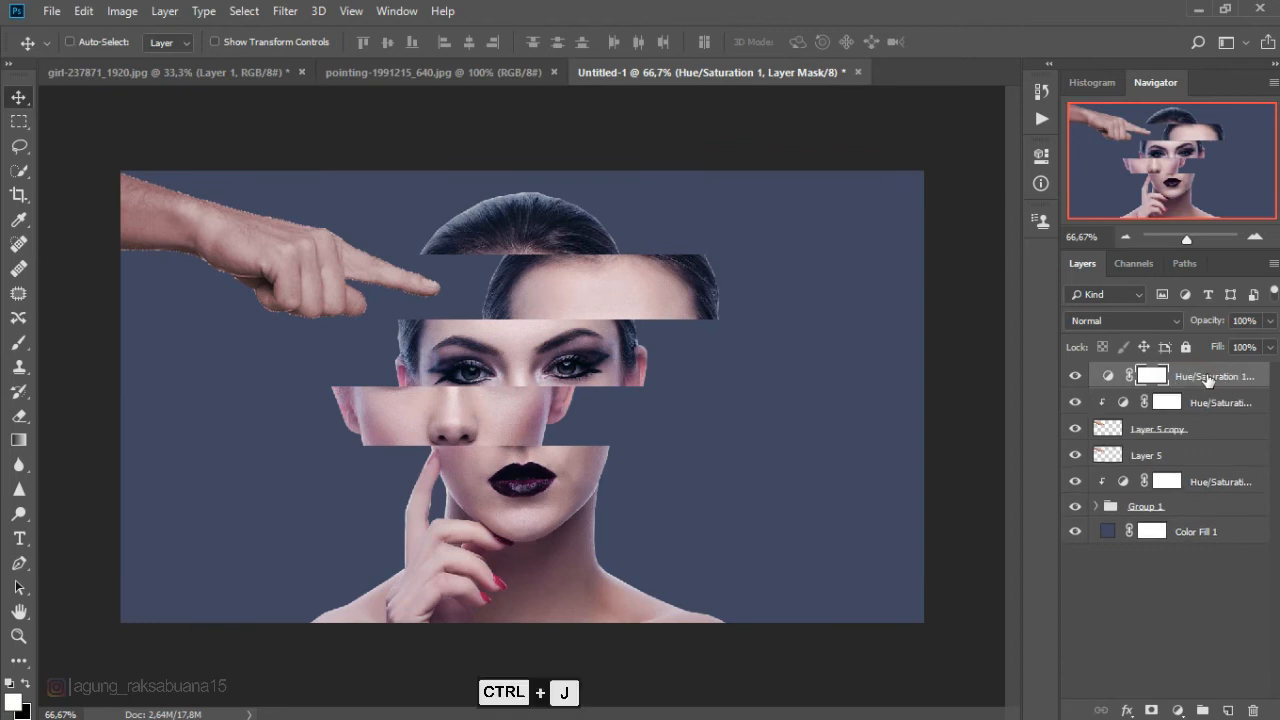
# Place the duplicated Hue/Saturation adjustment directly above Layer 5 and clip it to that layer
pyautogui.moveTo(1203, 380); pyautogui.dragTo(1180, 448)
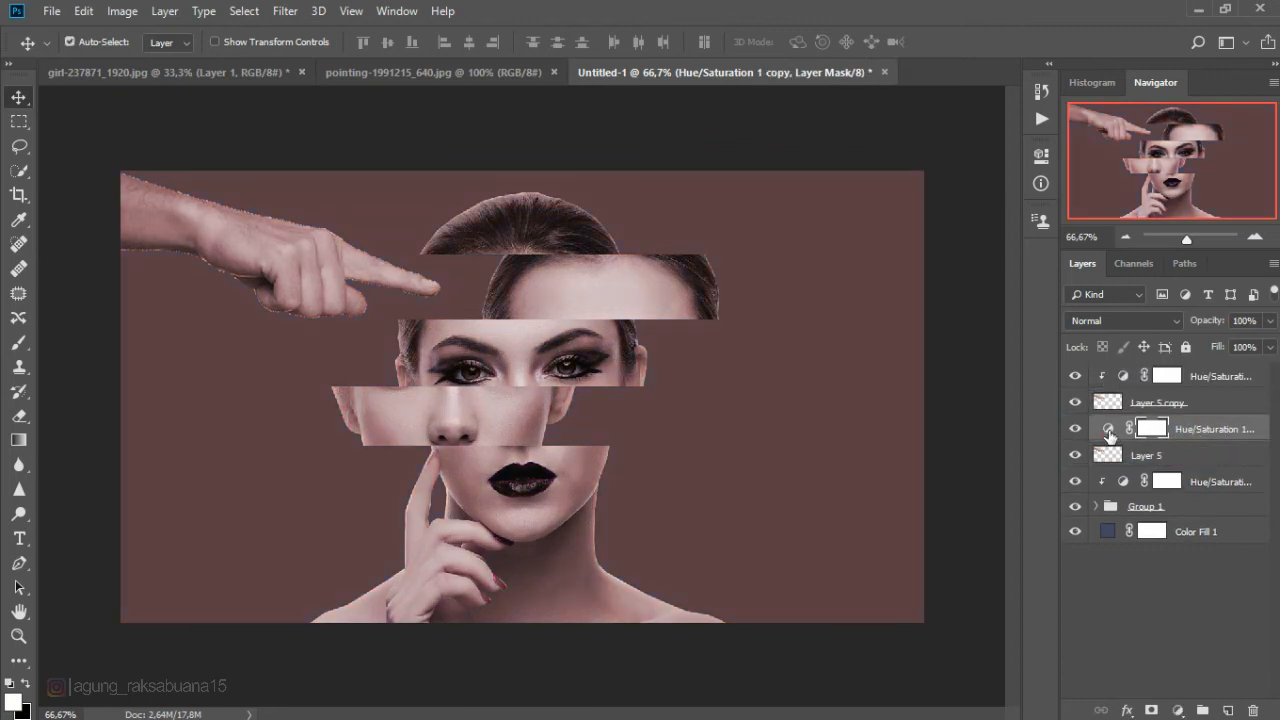
pyautogui.doubleClick(1108, 432)
pyautogui.click(879, 487)
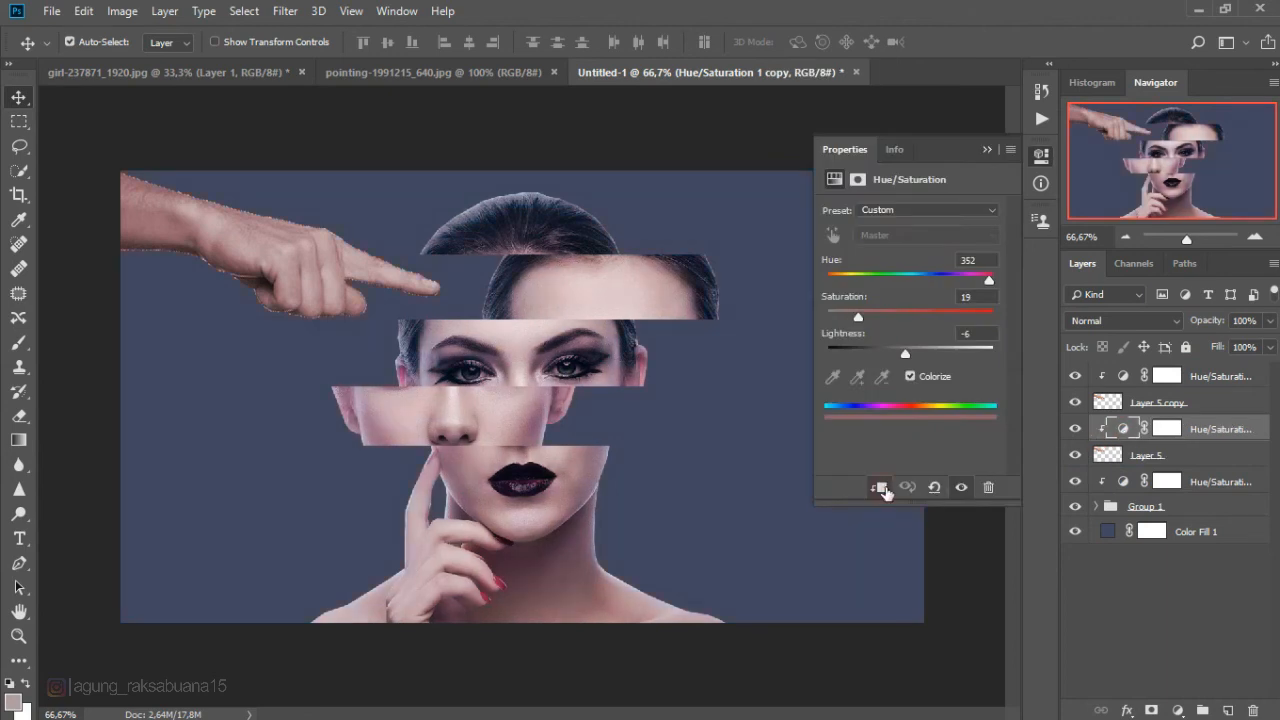
pyautogui.click(987, 150)
# Flip the duplicated hand, Layer 5 copy, horizontally, shrink it slightly and place it at the canvas's right edge, pointing at the face
pyautogui.click(1155, 400)
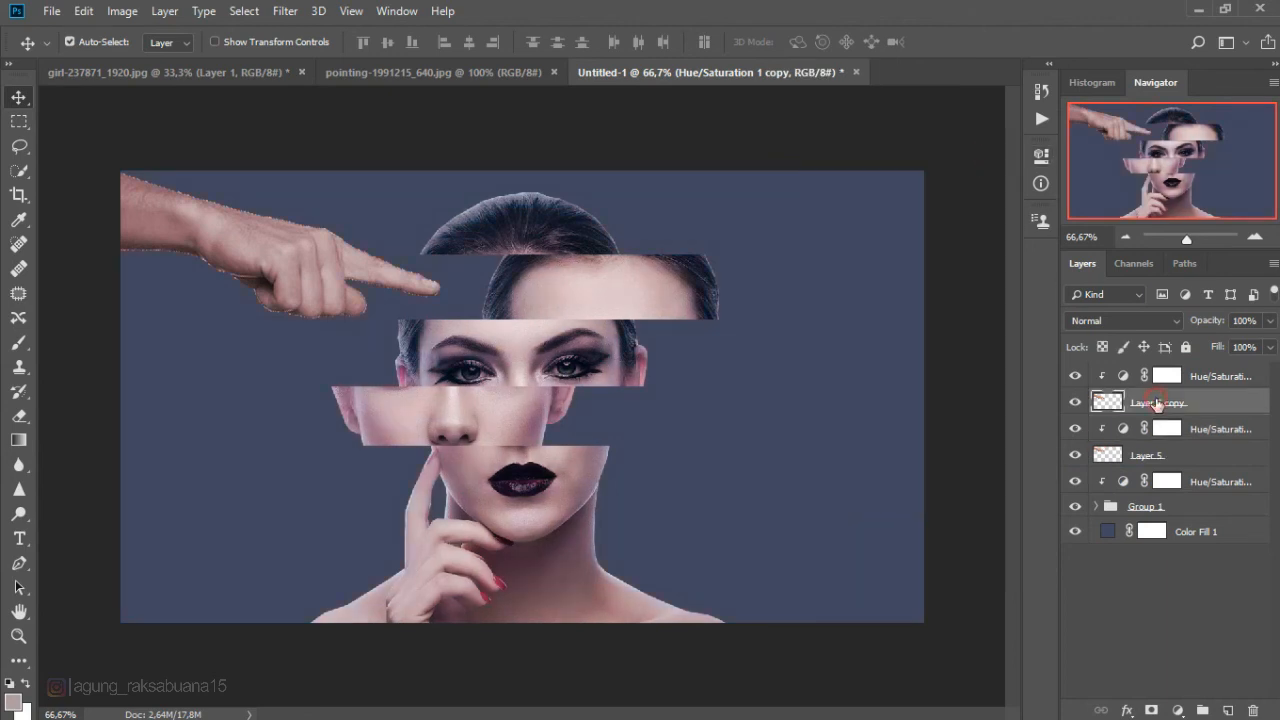
pyautogui.hotkey('ctrl', 't')
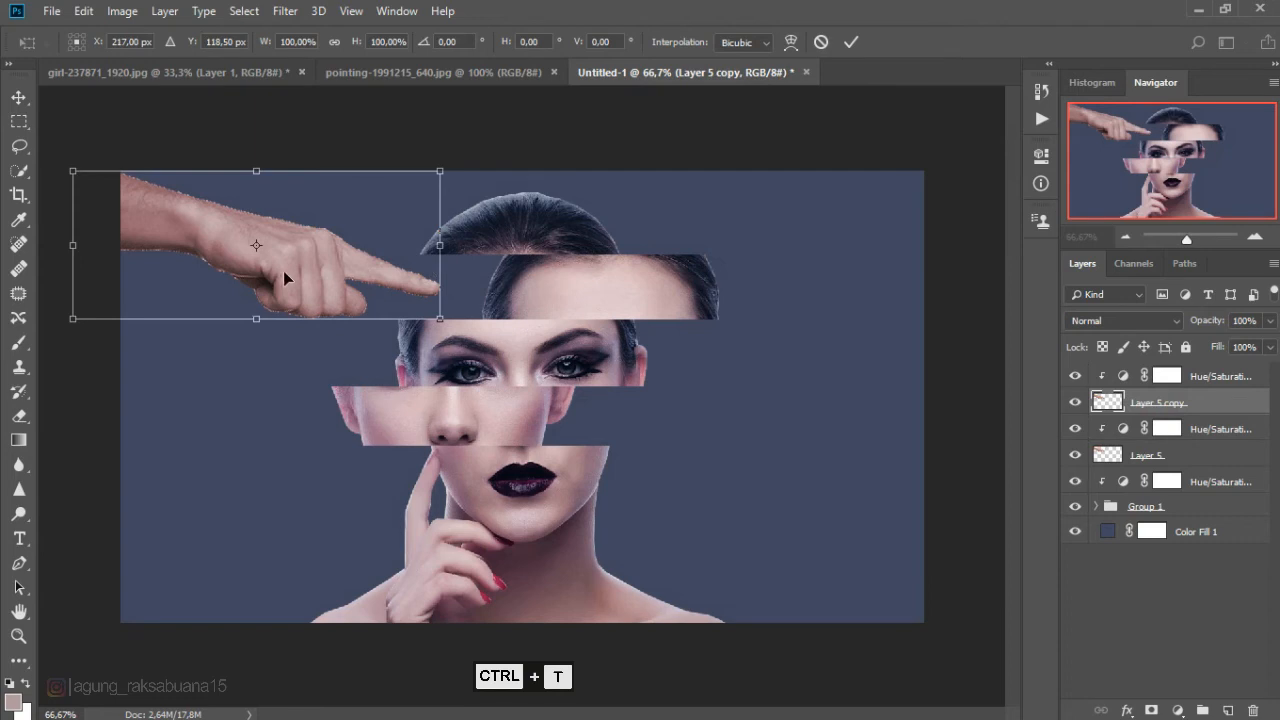
pyautogui.moveTo(284, 271); pyautogui.dragTo(757, 437)
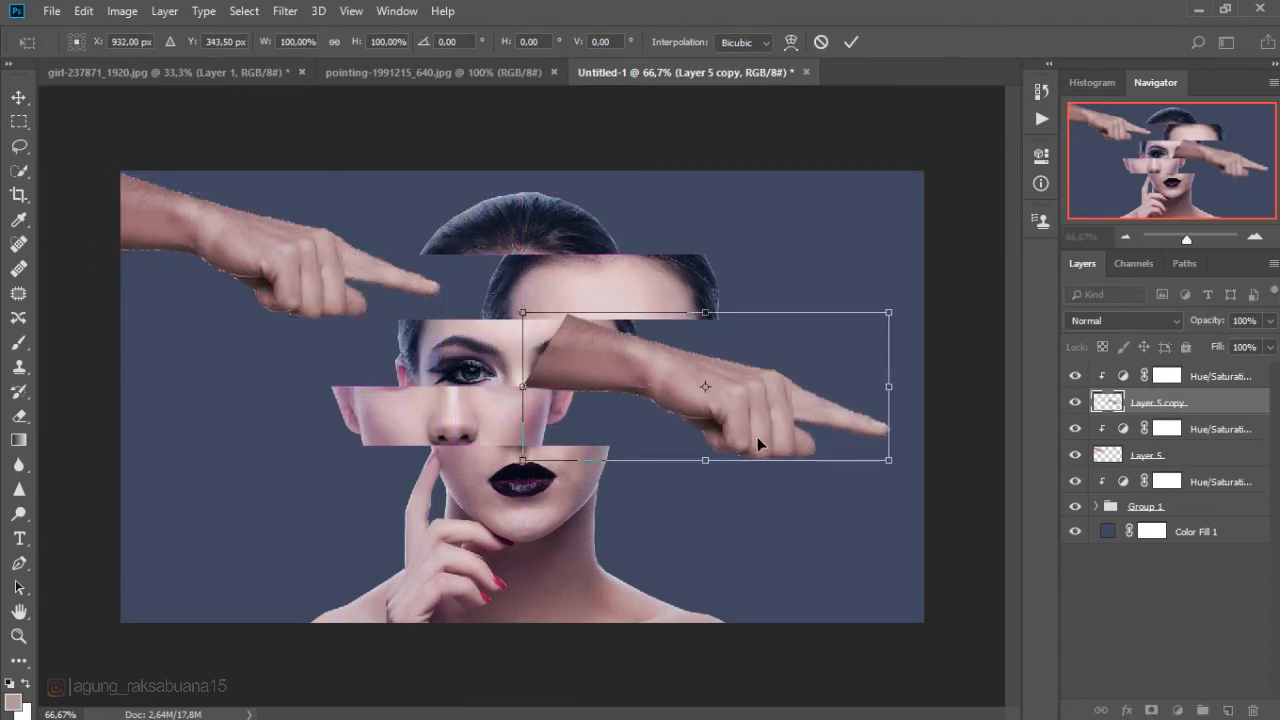
pyautogui.rightClick(758, 441)
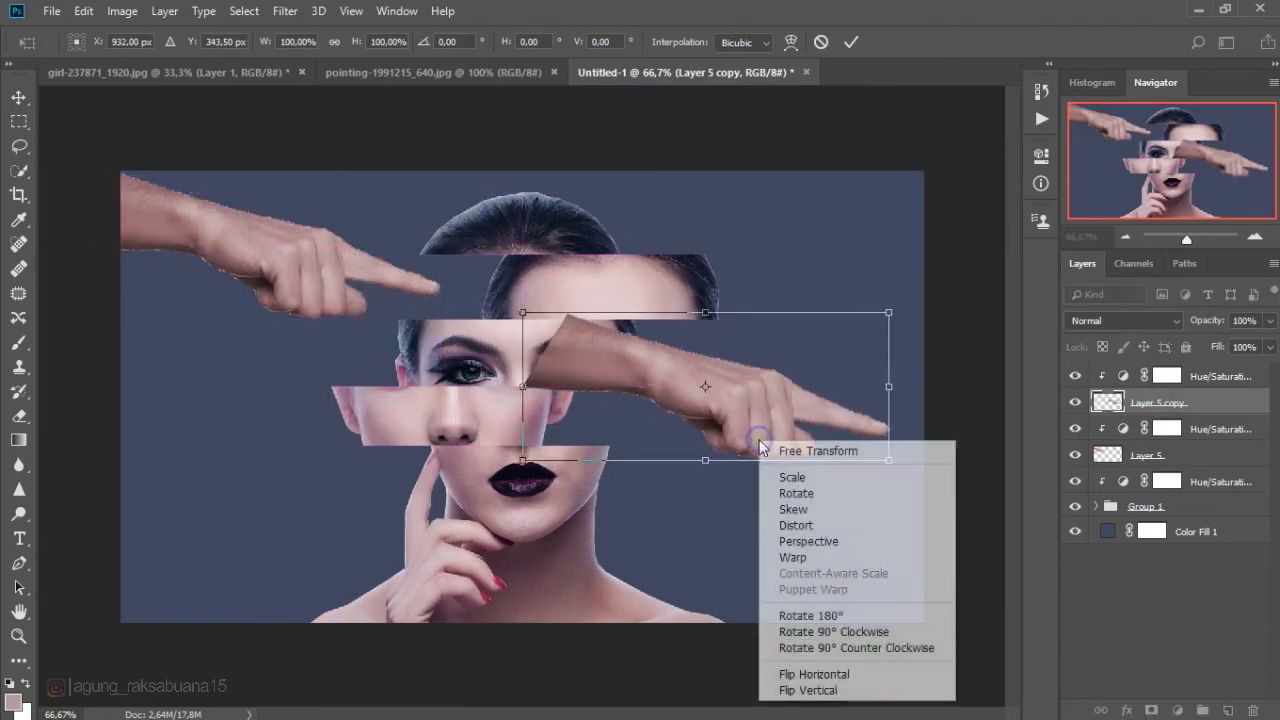
pyautogui.click(806, 678)
pyautogui.moveTo(688, 415); pyautogui.dragTo(782, 405)
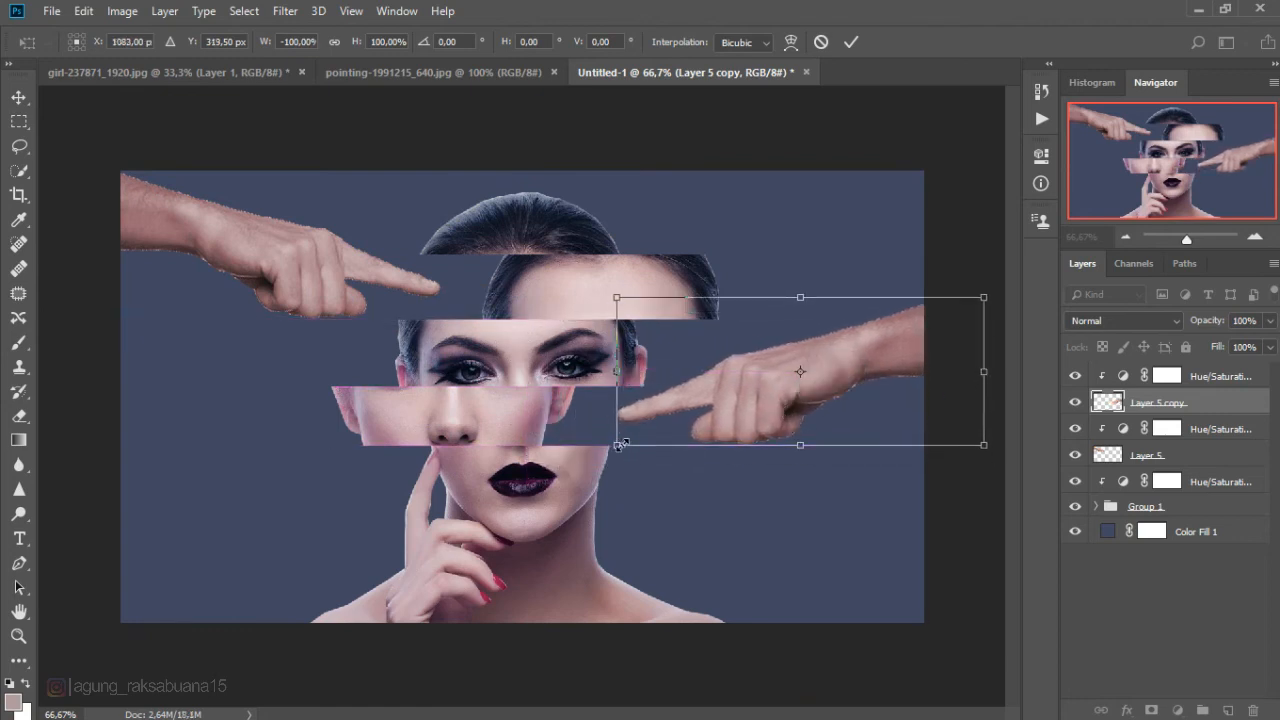
pyautogui.moveTo(619, 445); pyautogui.dragTo(630, 446)
pyautogui.moveTo(703, 418); pyautogui.dragTo(705, 422)
pyautogui.press('Return')
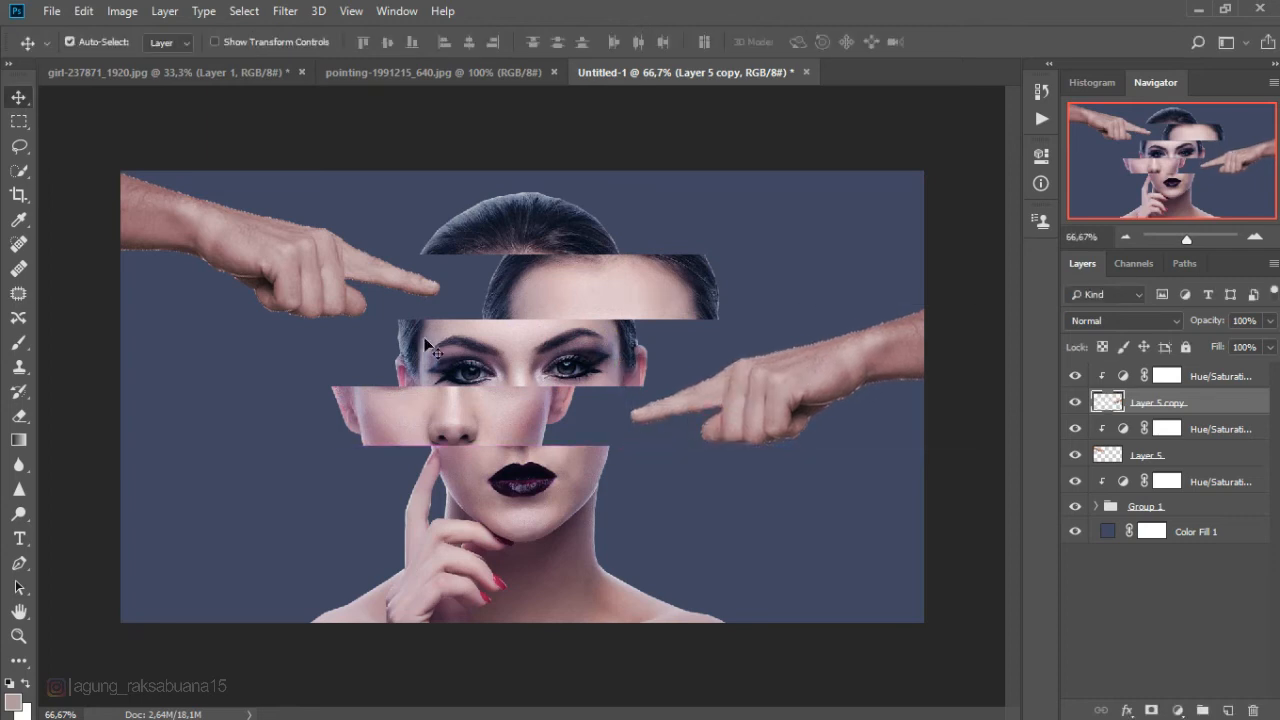
# Scale the left hand on Layer 5 down to about 97%, keeping its upper-left corner in place
pyautogui.click(306, 255)
pyautogui.hotkey('ctrl', 't')
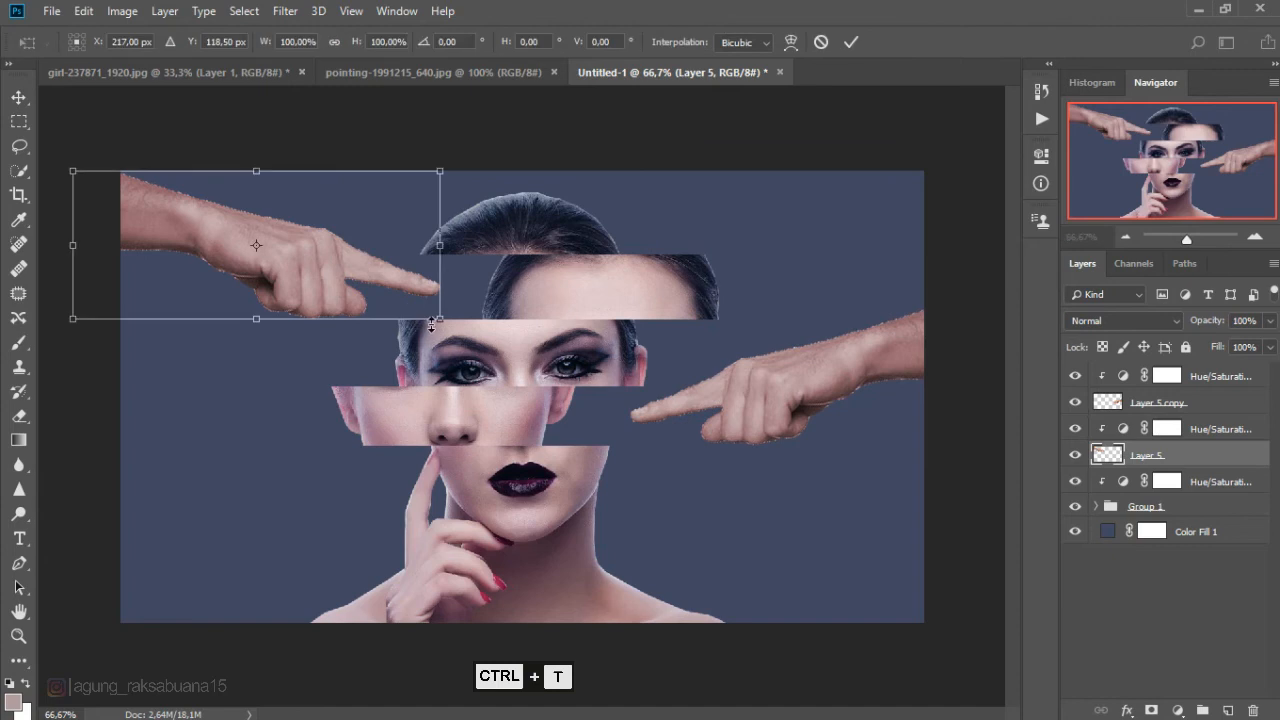
pyautogui.moveTo(437, 320); pyautogui.dragTo(428, 316)
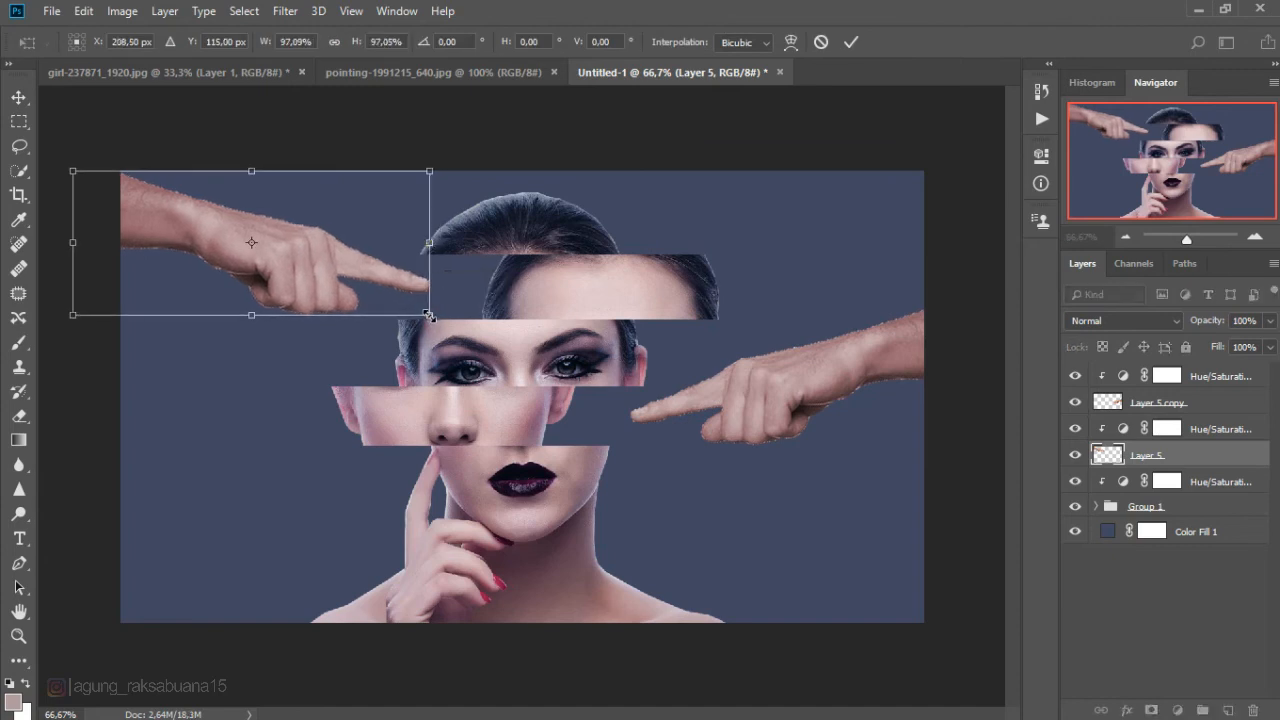
pyautogui.press('Return')
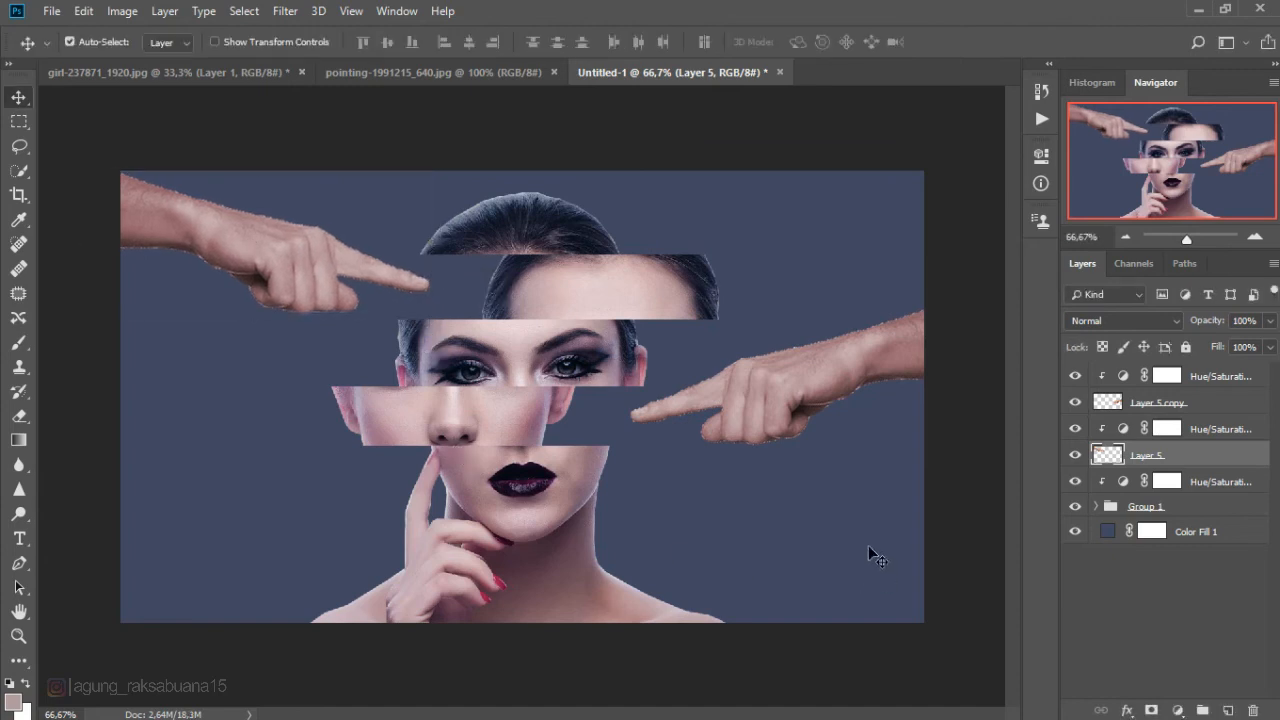
# Shift the forehead strip, Layer 3 in Group 1, slightly to the left, aligned between the neighbouring face slices
pyautogui.click(1096, 506)
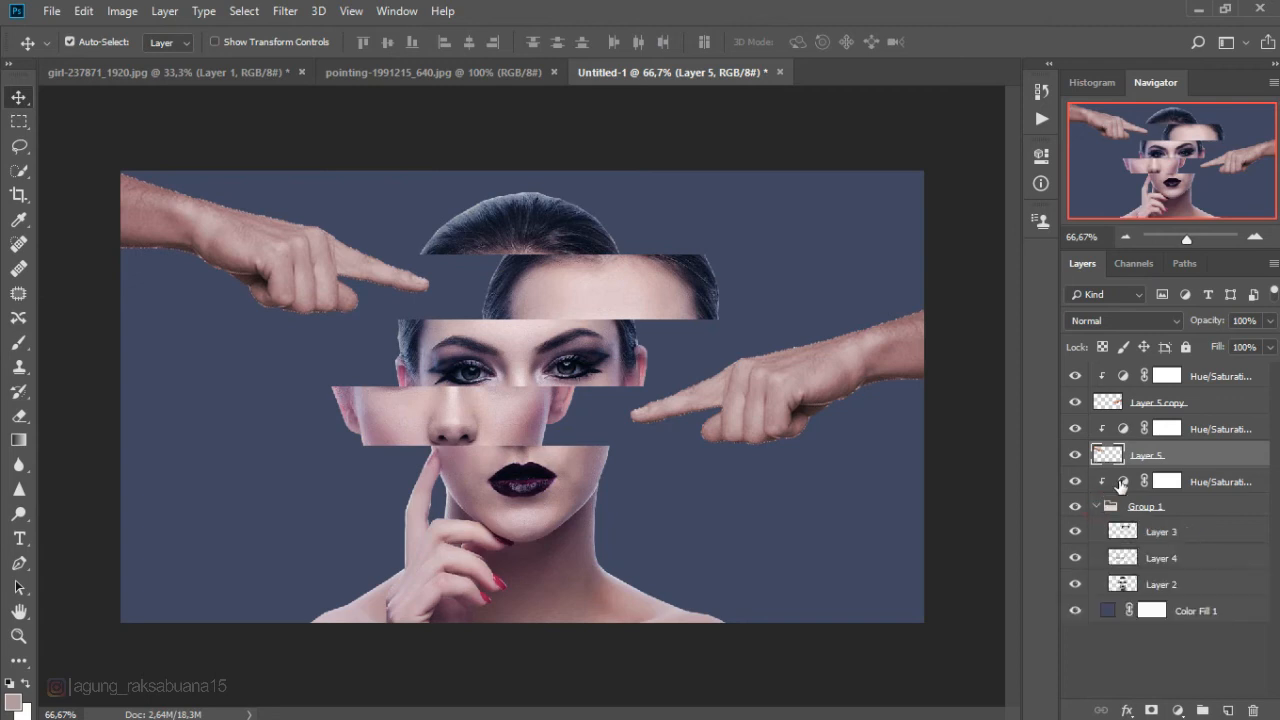
pyautogui.click(1155, 533)
pyautogui.hotkey('ctrl', 't')
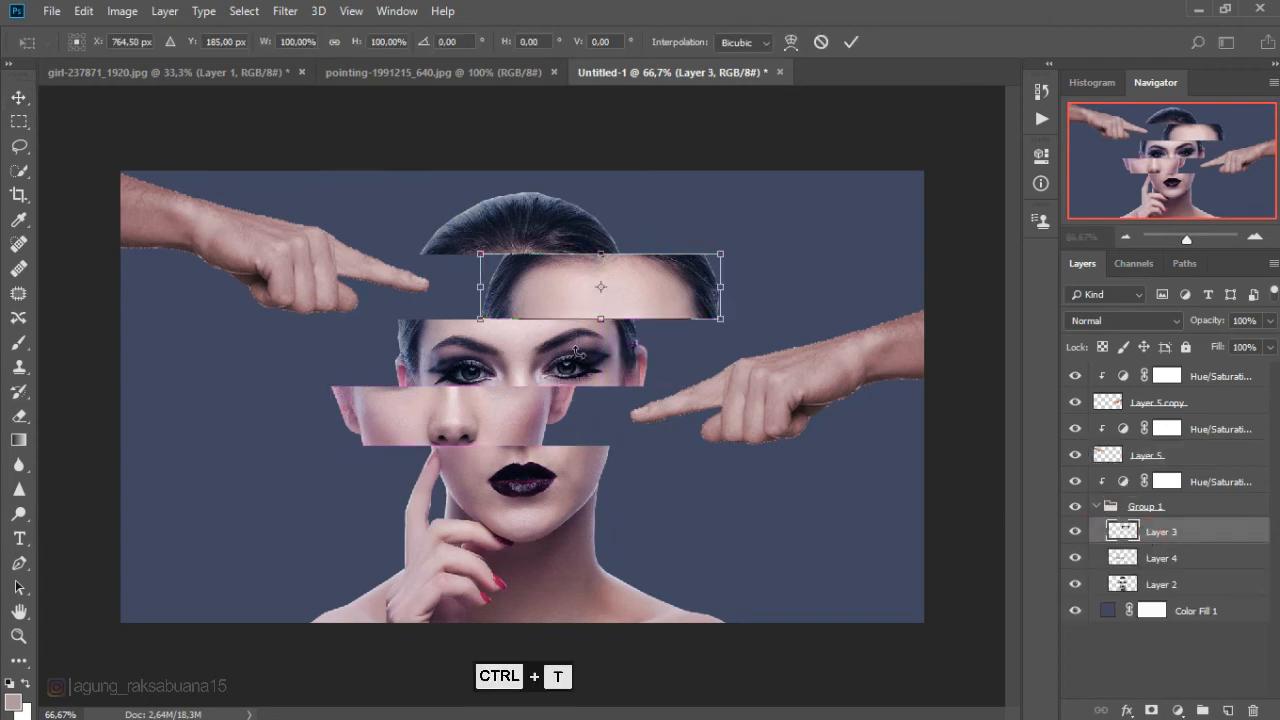
pyautogui.moveTo(563, 301); pyautogui.dragTo(561, 303)
pyautogui.hotkey('ctrl', '+')
pyautogui.hotkey('ctrl', '+')
pyautogui.scroll(5, 547, 251)
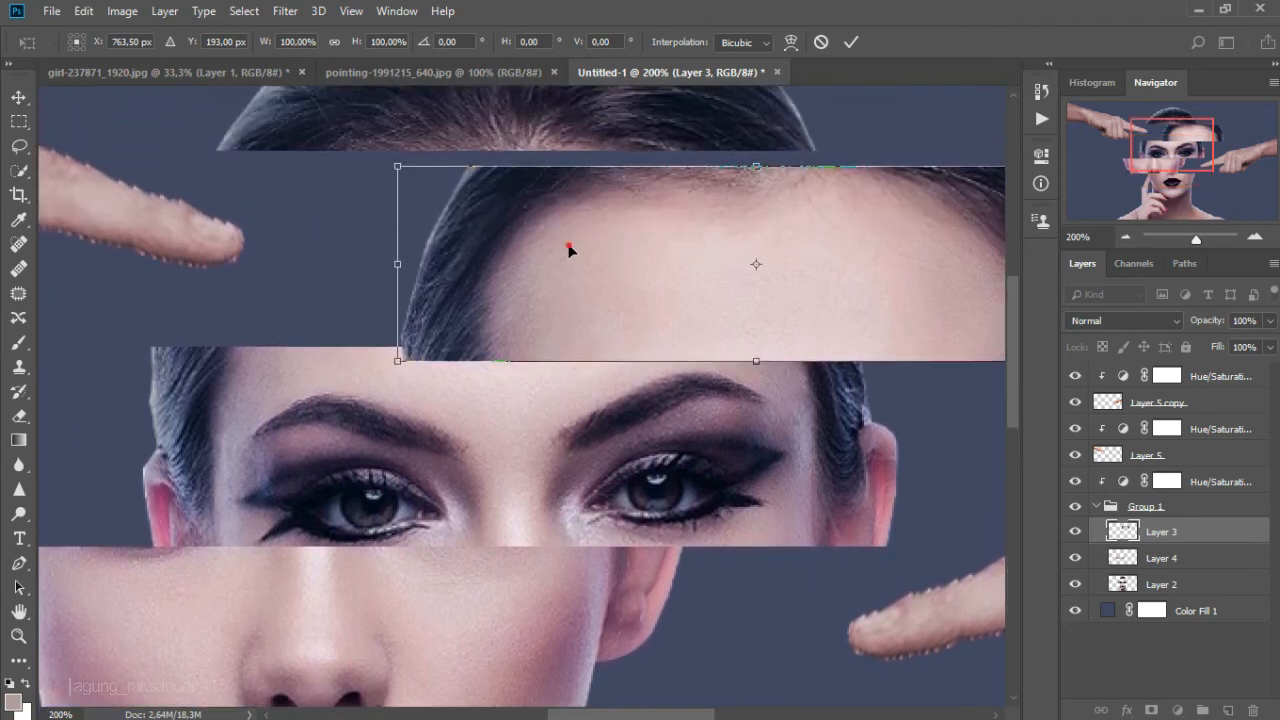
pyautogui.moveTo(567, 241); pyautogui.dragTo(538, 226)
pyautogui.hotkey('ctrl', '-')
pyautogui.press('Return')
pyautogui.hotkey('ctrl', '-')
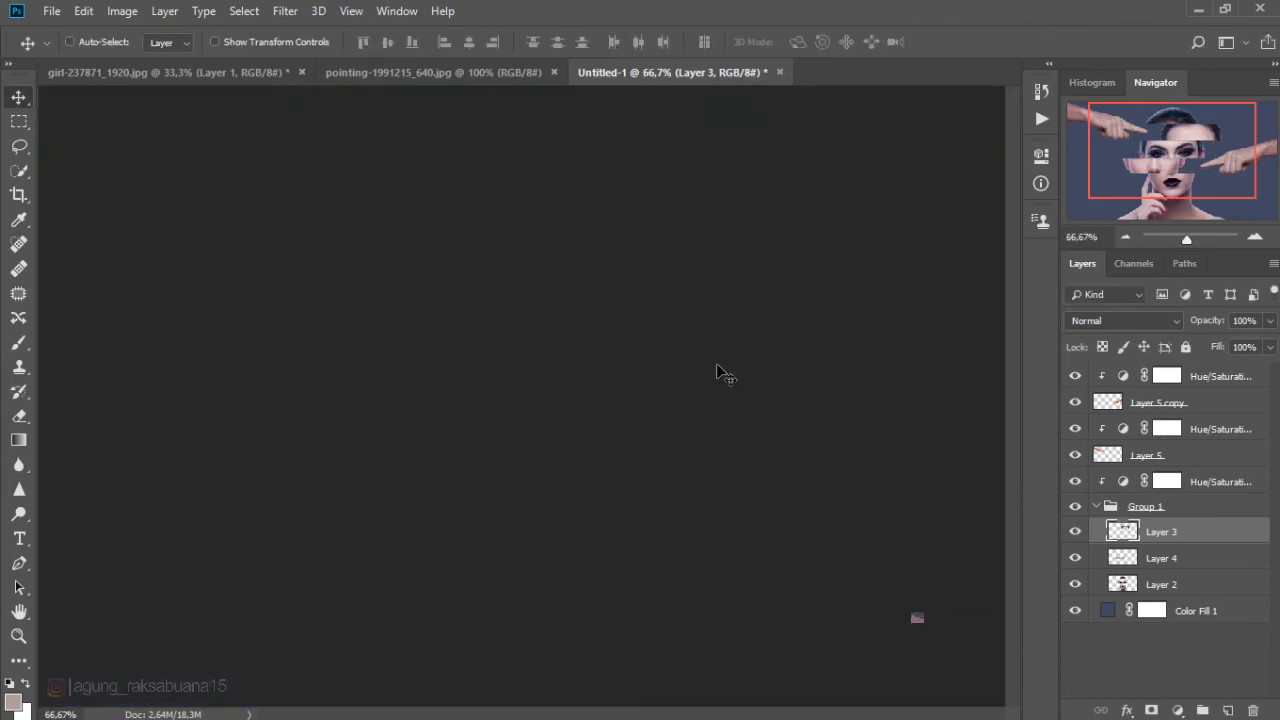
# Shift the nose strip, Layer 4, about 20 px to the right without changing its height
pyautogui.click(518, 423)
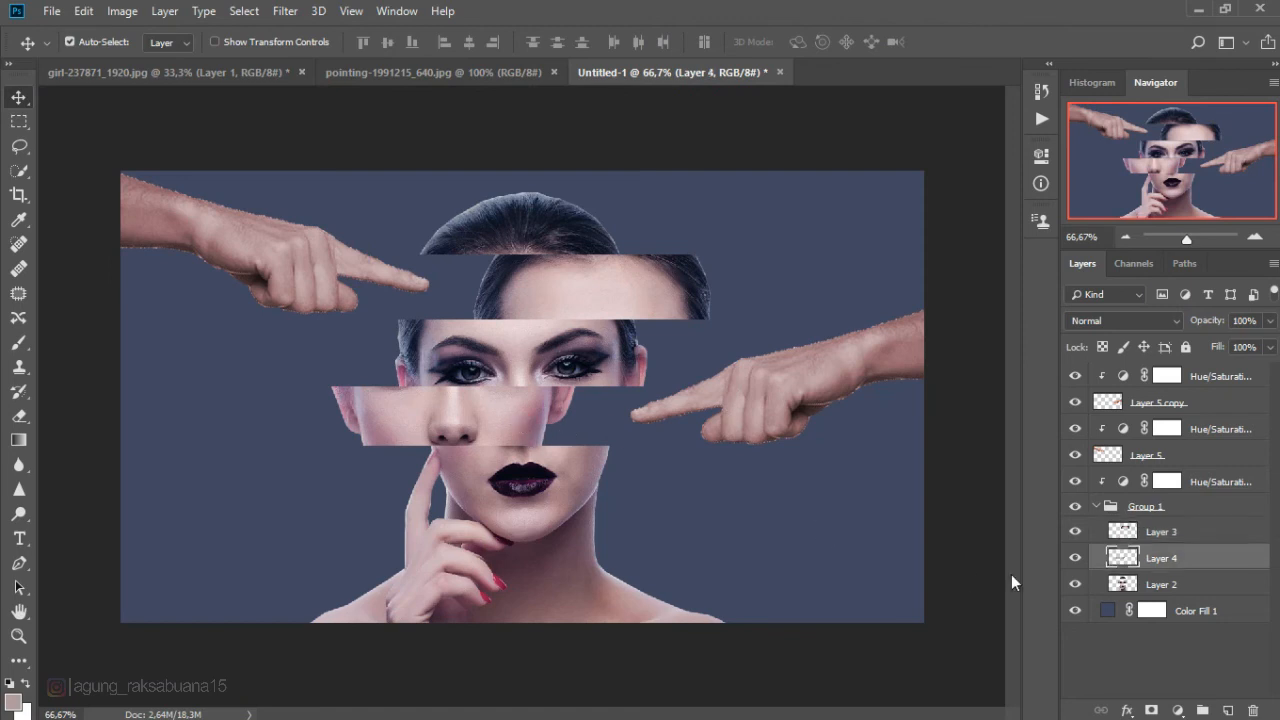
pyautogui.hotkey('ctrl', 't')
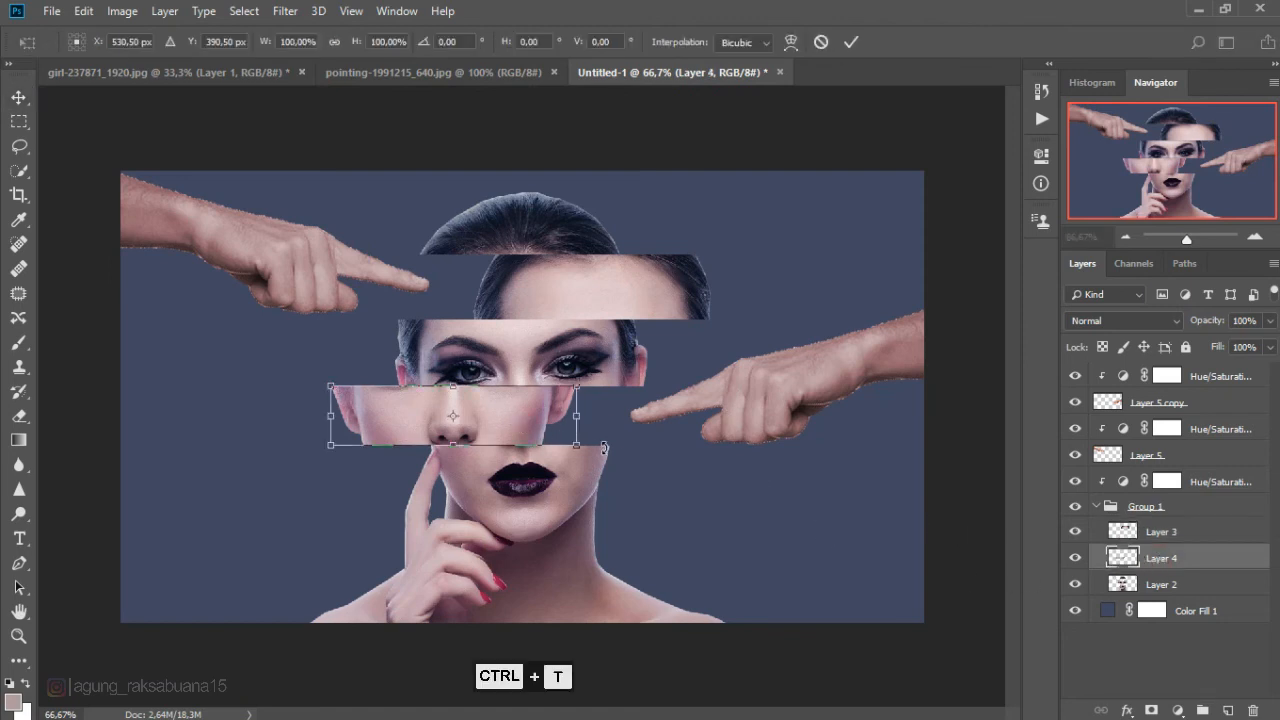
pyautogui.hotkey('ctrl', '+')
pyautogui.hotkey('ctrl', '+')
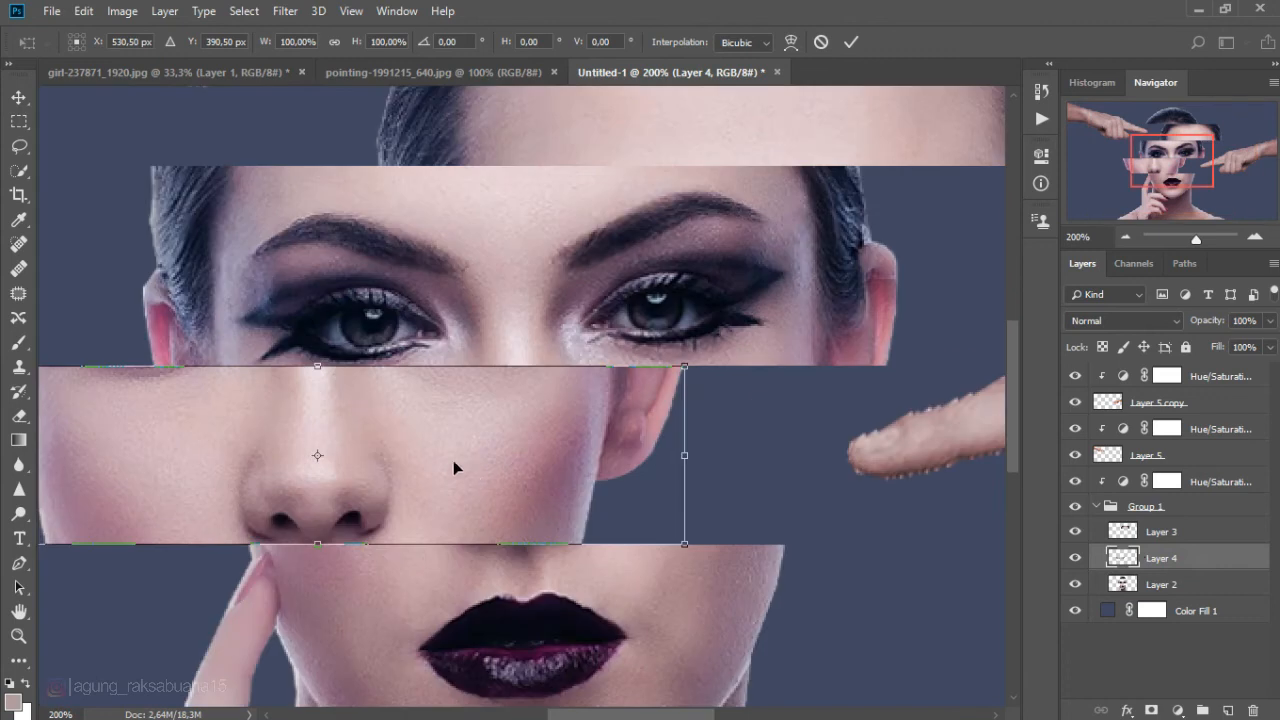
pyautogui.moveTo(453, 460); pyautogui.dragTo(489, 462)
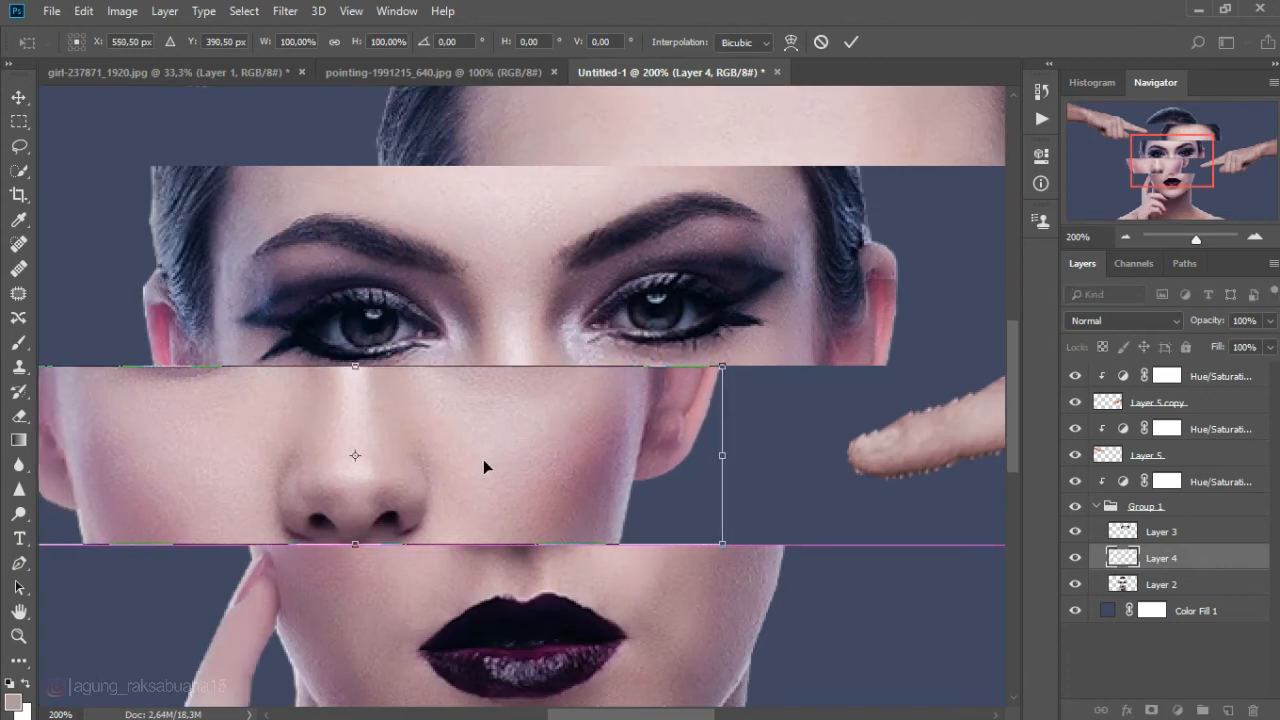
pyautogui.hotkey('ctrl', '-')
pyautogui.hotkey('ctrl', '-')
pyautogui.press('Return')
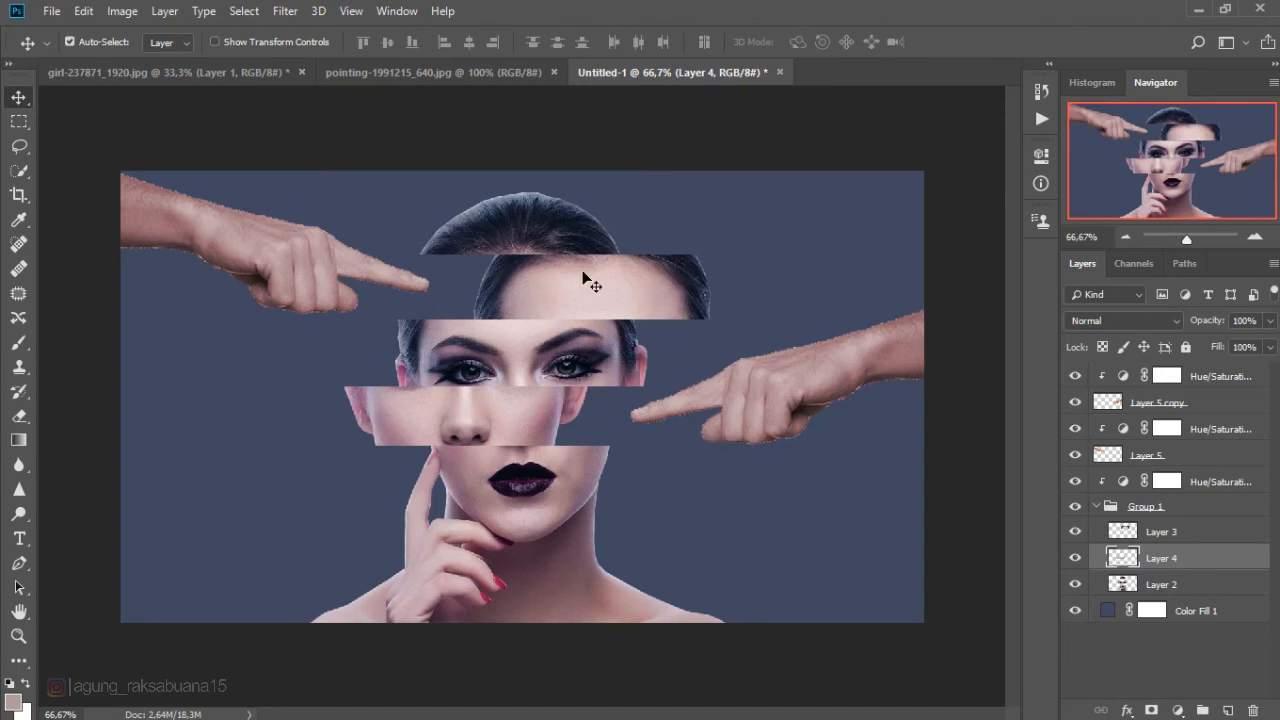
# Collapse Group 1 and create a new empty layer directly above Color Fill 1
pyautogui.click(1096, 508)
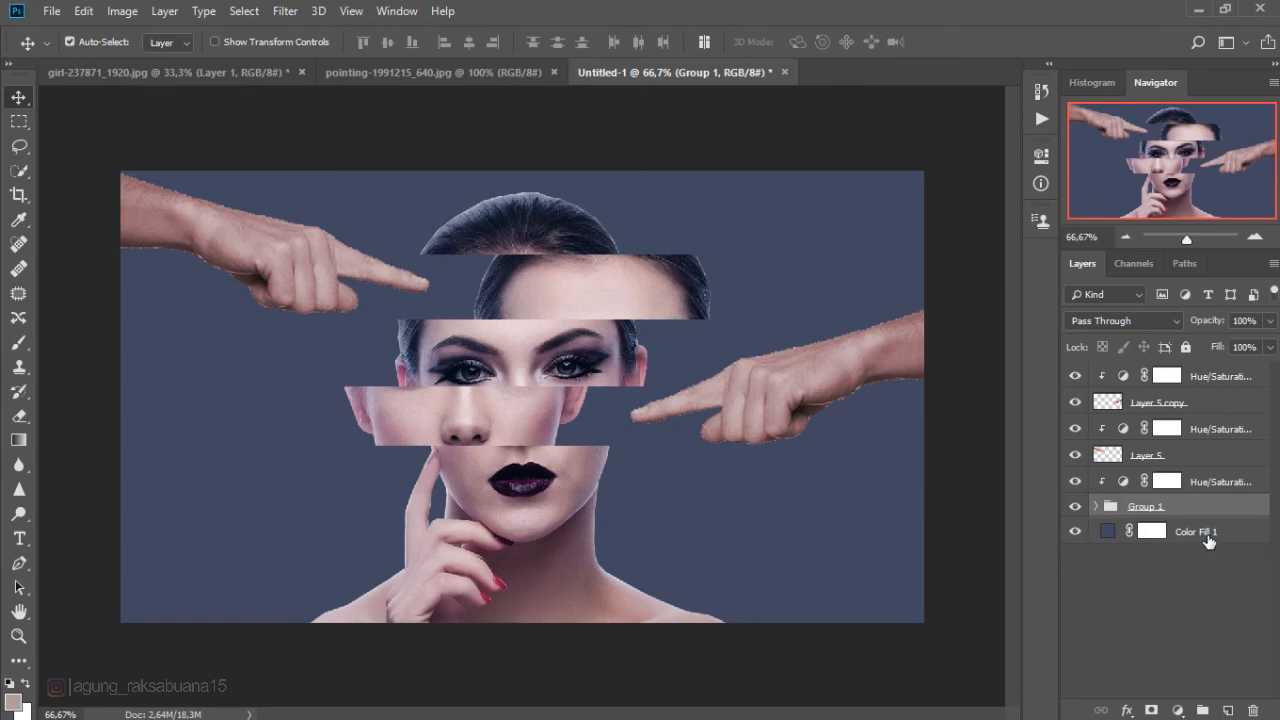
pyautogui.click(1207, 537)
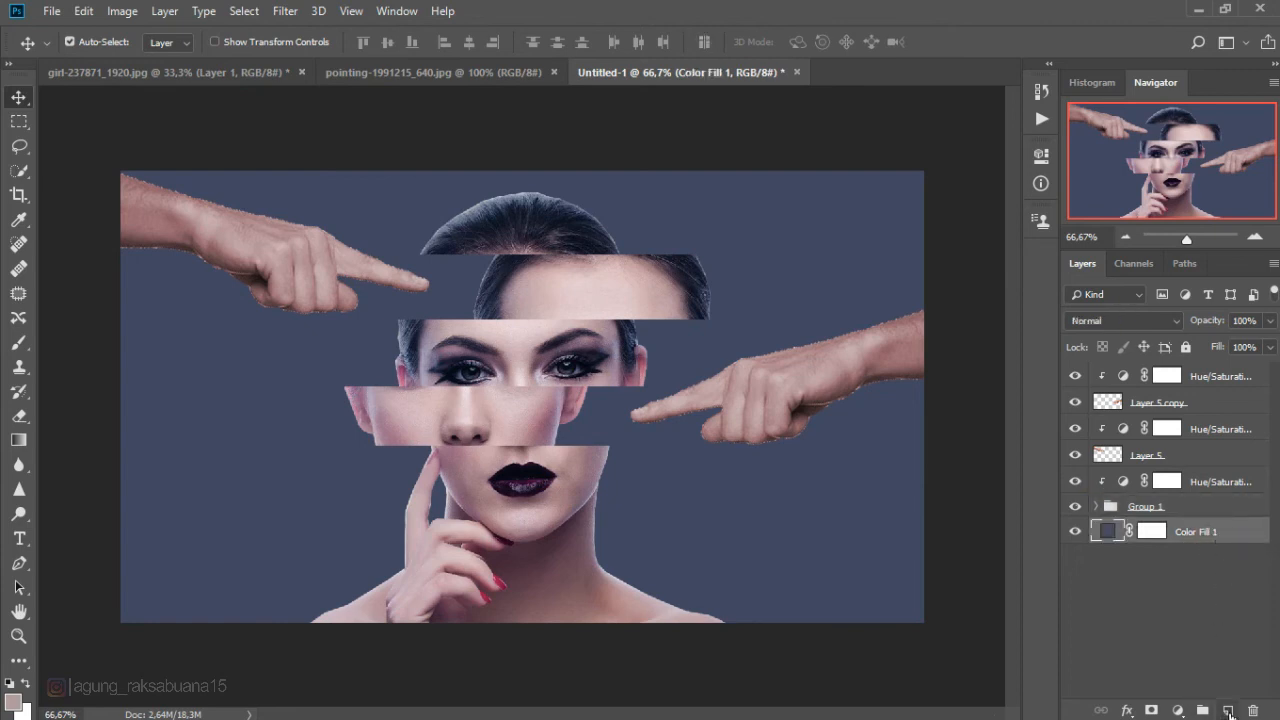
pyautogui.click(1229, 710)
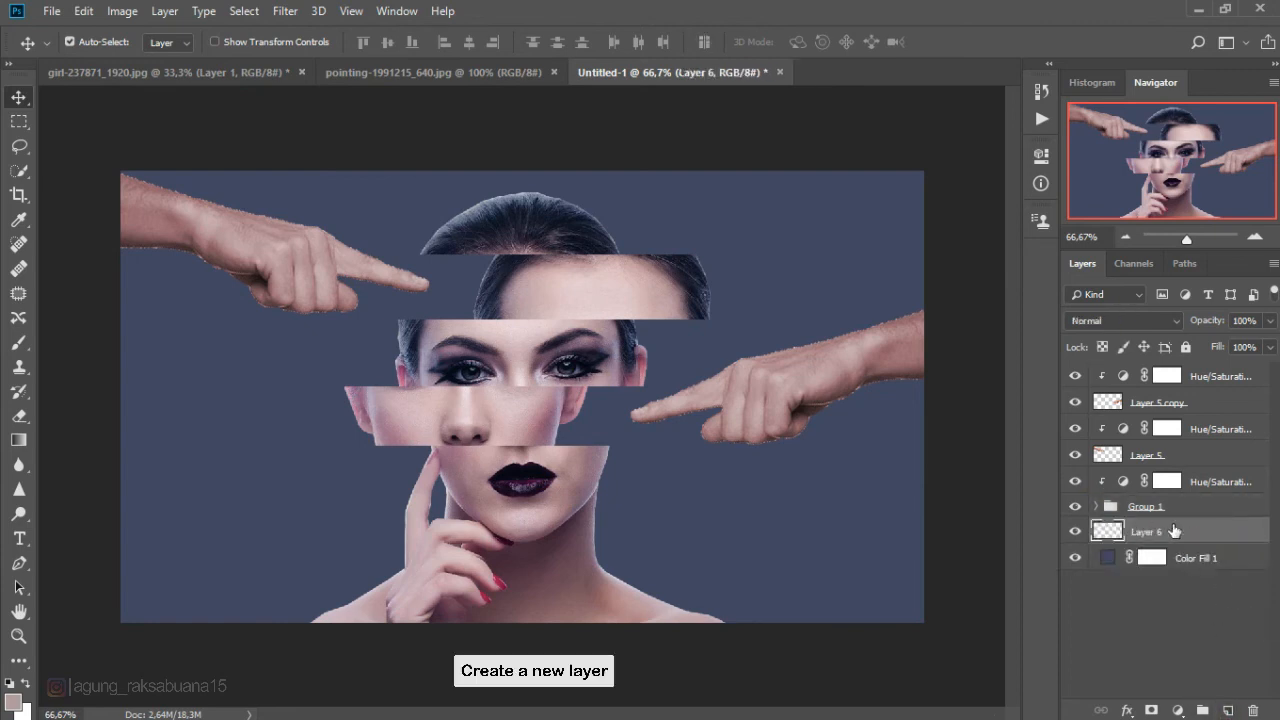
# Choose the Brush tool and set the foreground colour to white, ffffff
pyautogui.press('b')
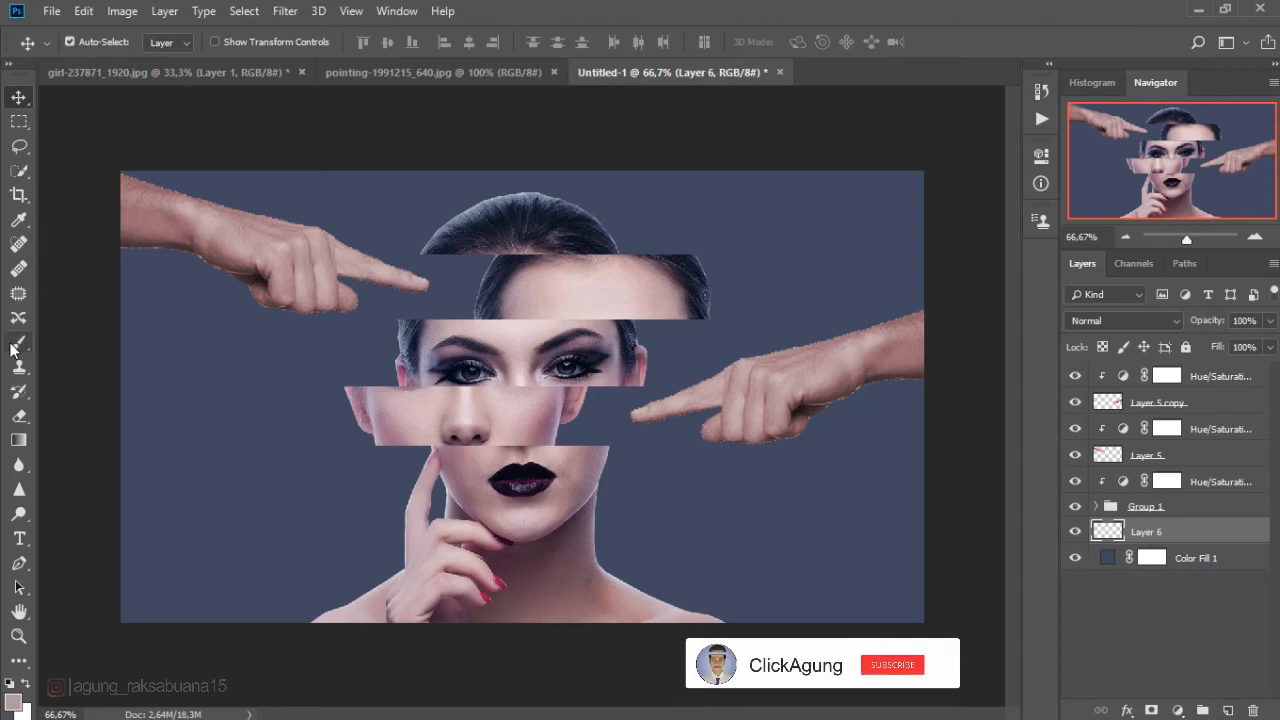
pyautogui.click(13, 700)
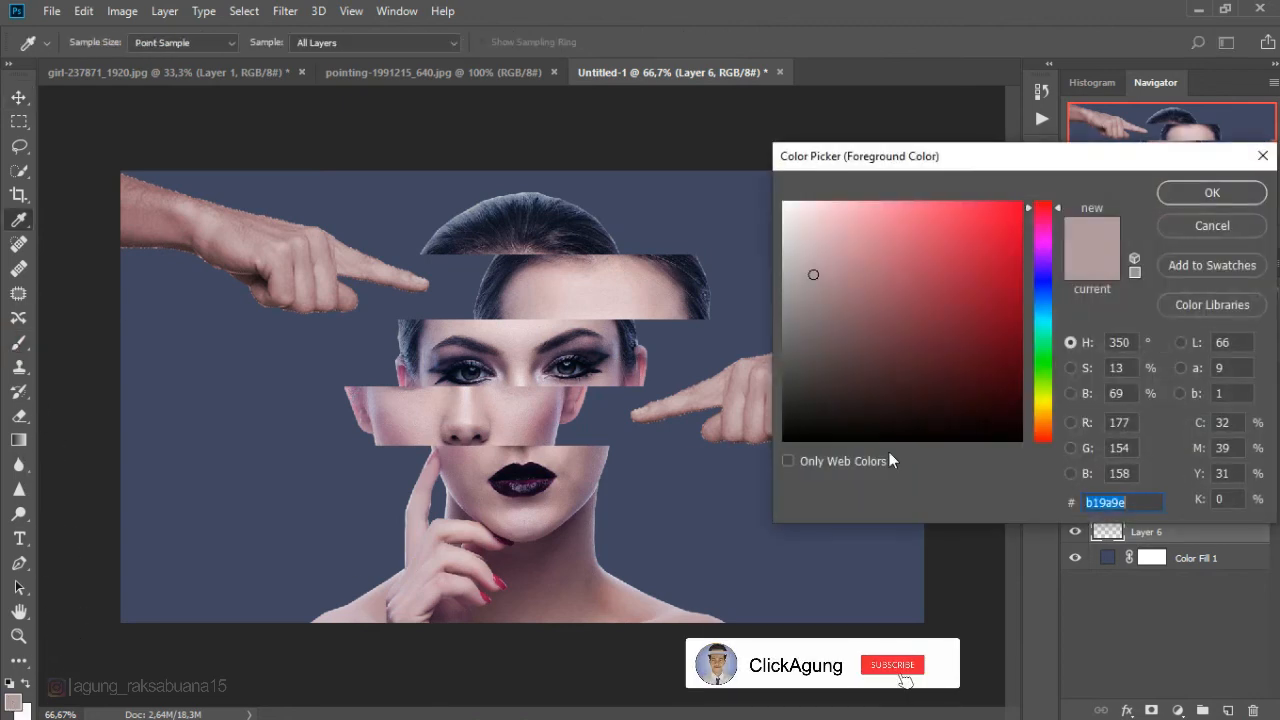
pyautogui.moveTo(929, 323); pyautogui.dragTo(878, 307)
pyautogui.write('ffffff')
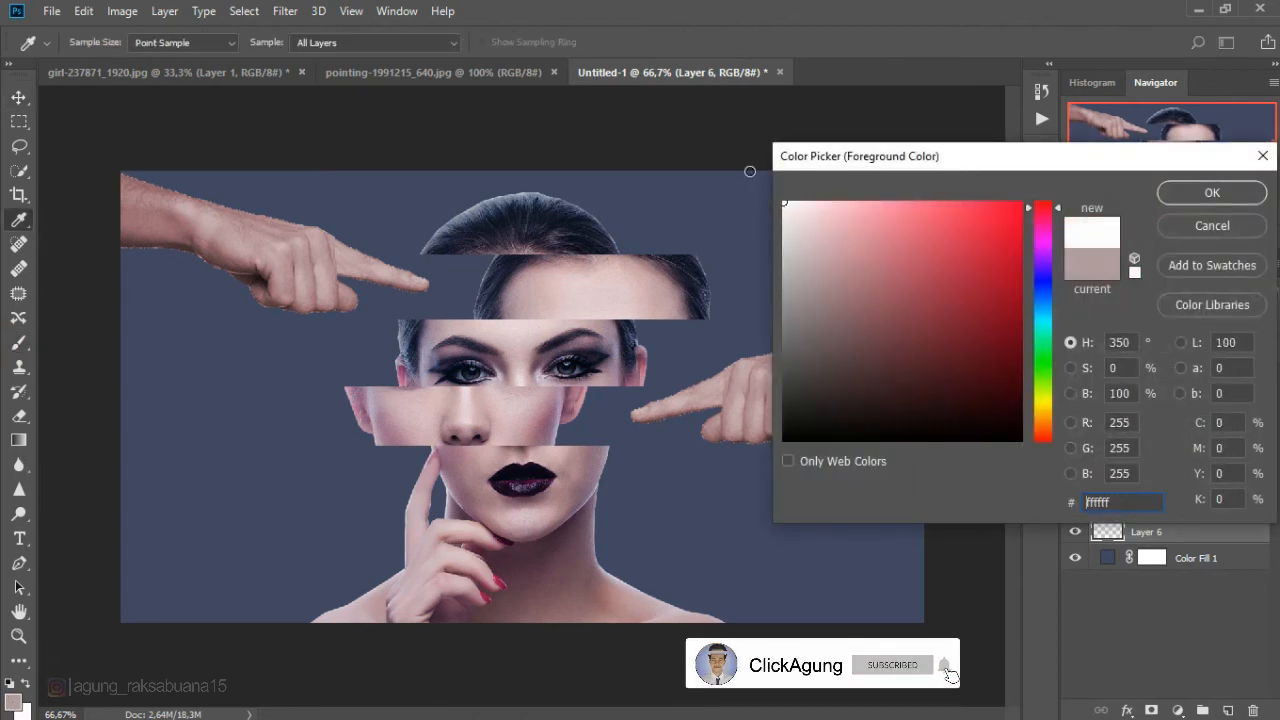
pyautogui.click(1170, 195)
# Paint one white glow behind the woman at the canvas centre with a 1102 px Soft Round brush at 56% opacity
pyautogui.rightClick(545, 345)
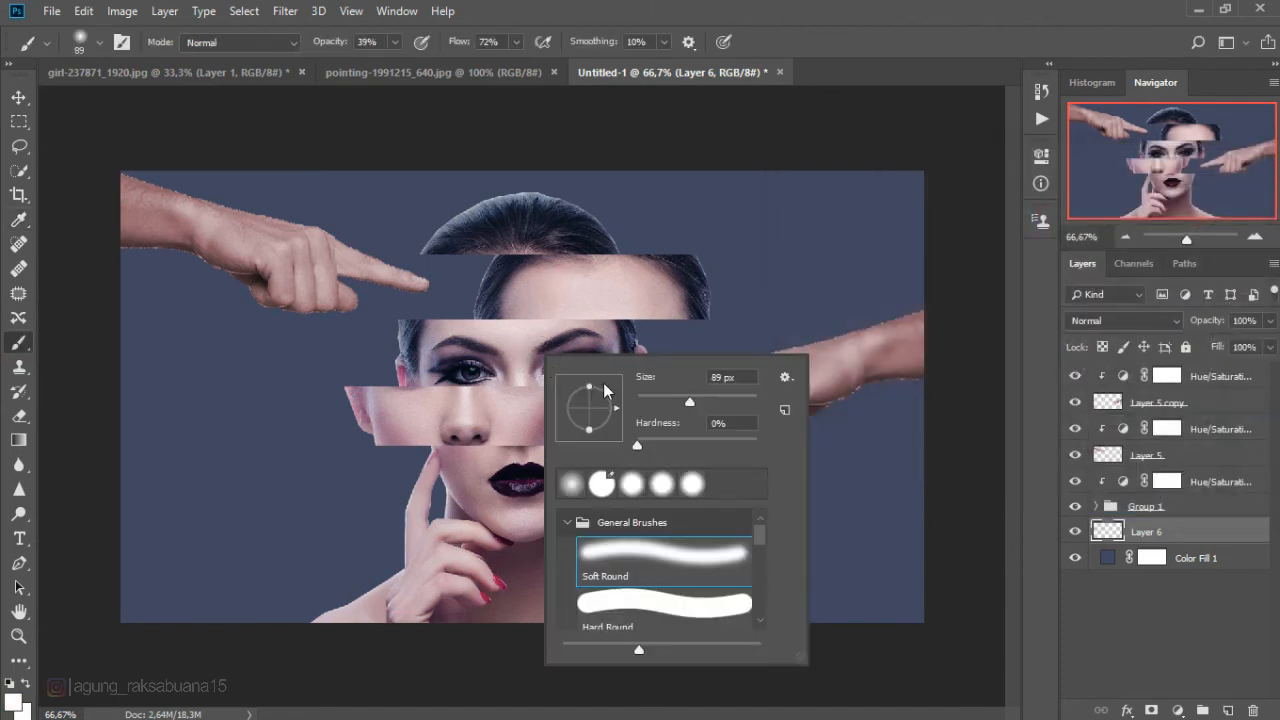
pyautogui.moveTo(697, 406)
pyautogui.mouseDown()
pyautogui.moveTo(746, 414)
pyautogui.moveTo(747, 401)
pyautogui.mouseUp()
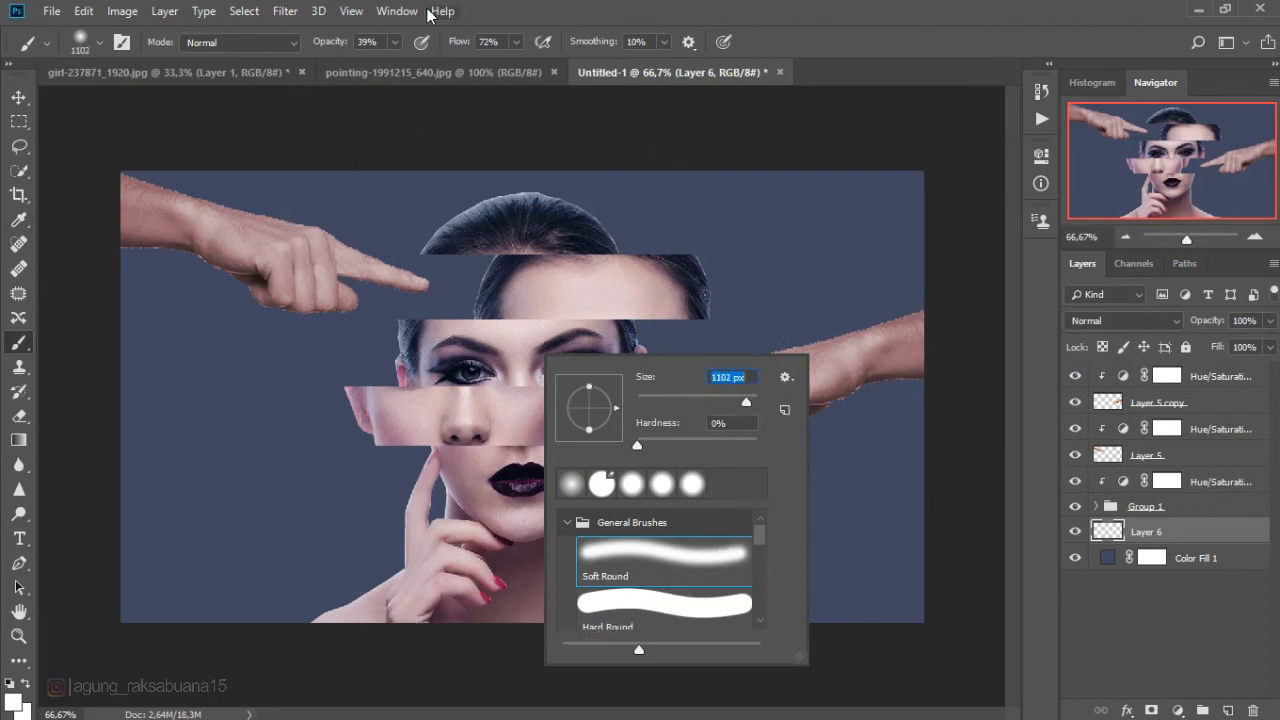
pyautogui.click(395, 42)
pyautogui.click(395, 42)
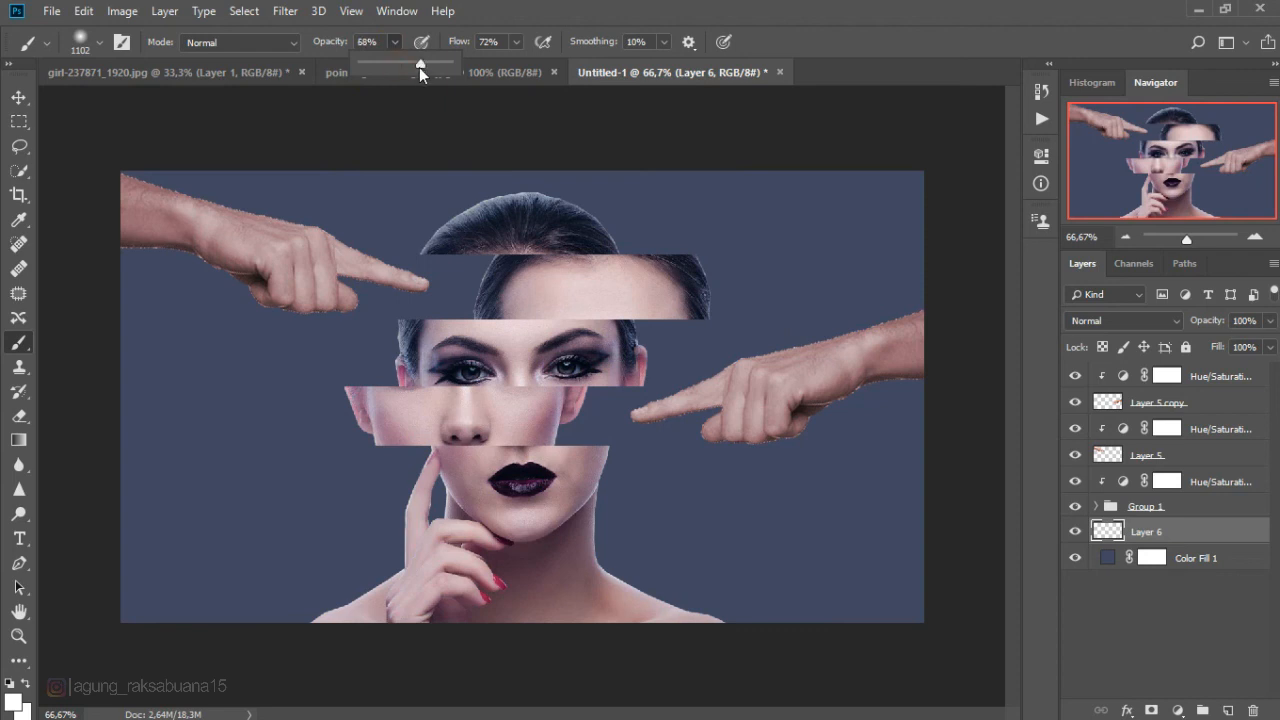
pyautogui.moveTo(411, 67); pyautogui.dragTo(407, 67)
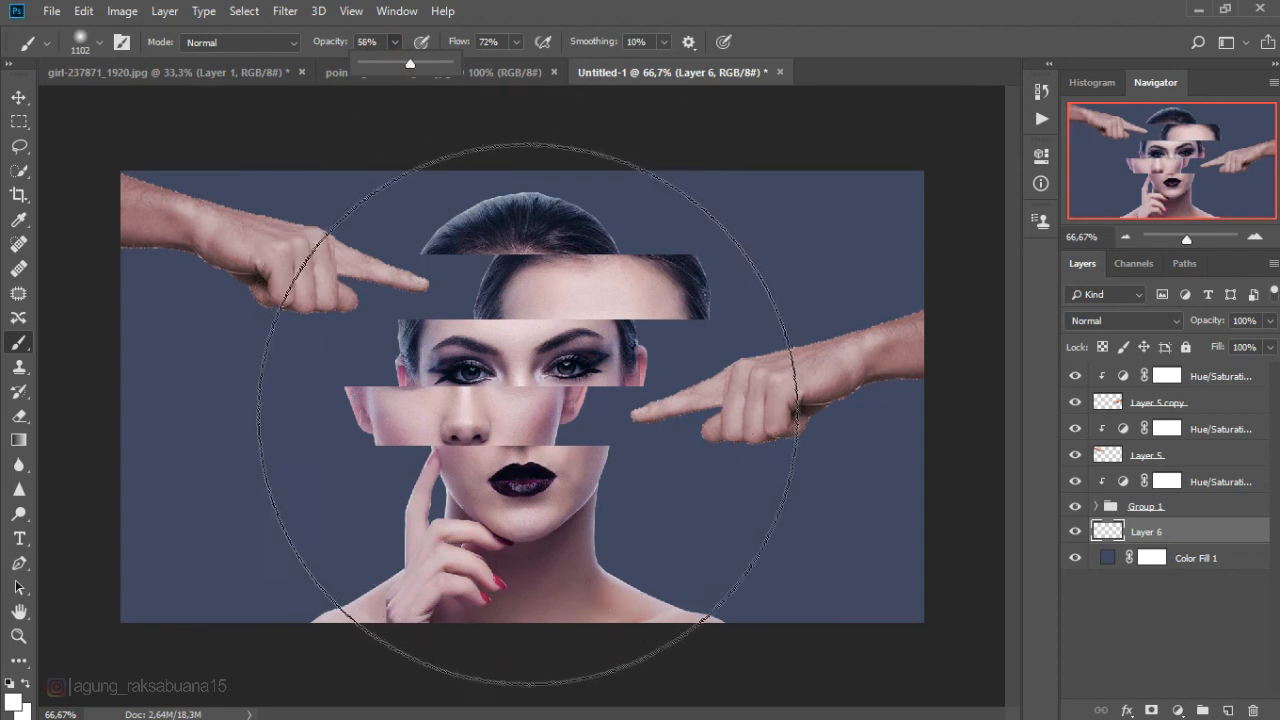
pyautogui.click(527, 408)
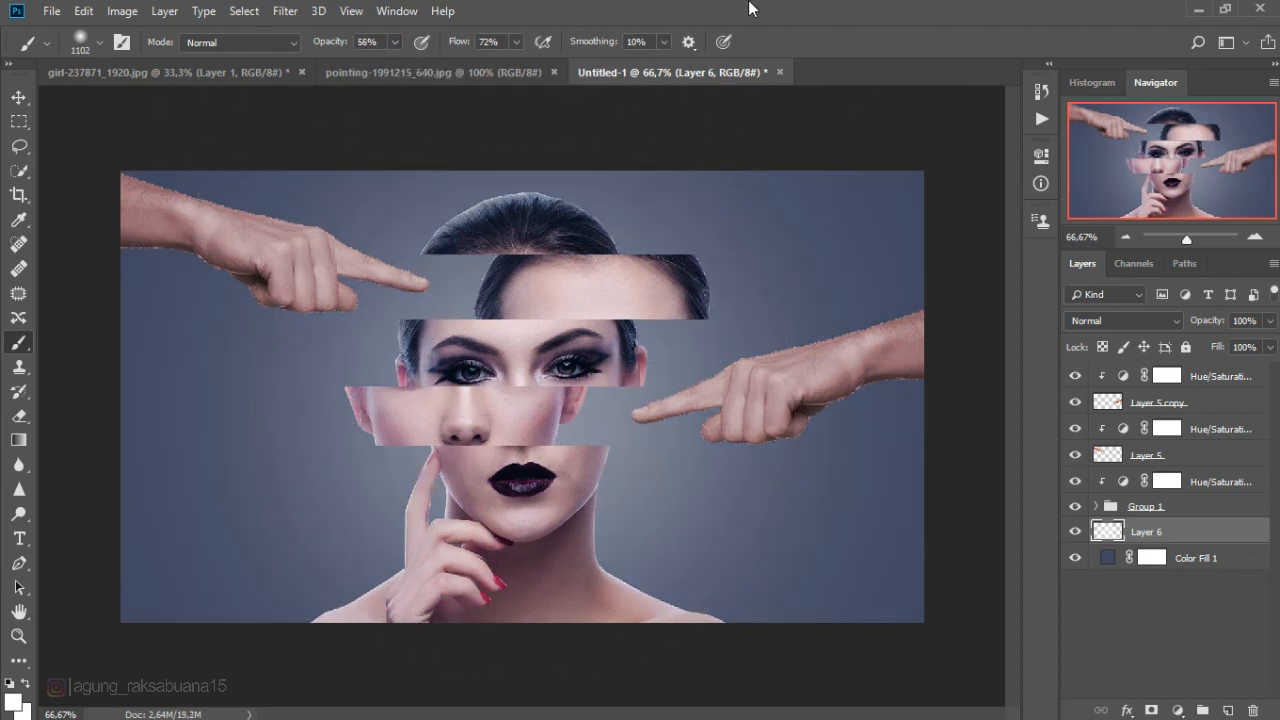
# Enlarge the white glow on Layer 6 slightly beyond the canvas edges and adjust its position
pyautogui.hotkey('ctrl', 't')
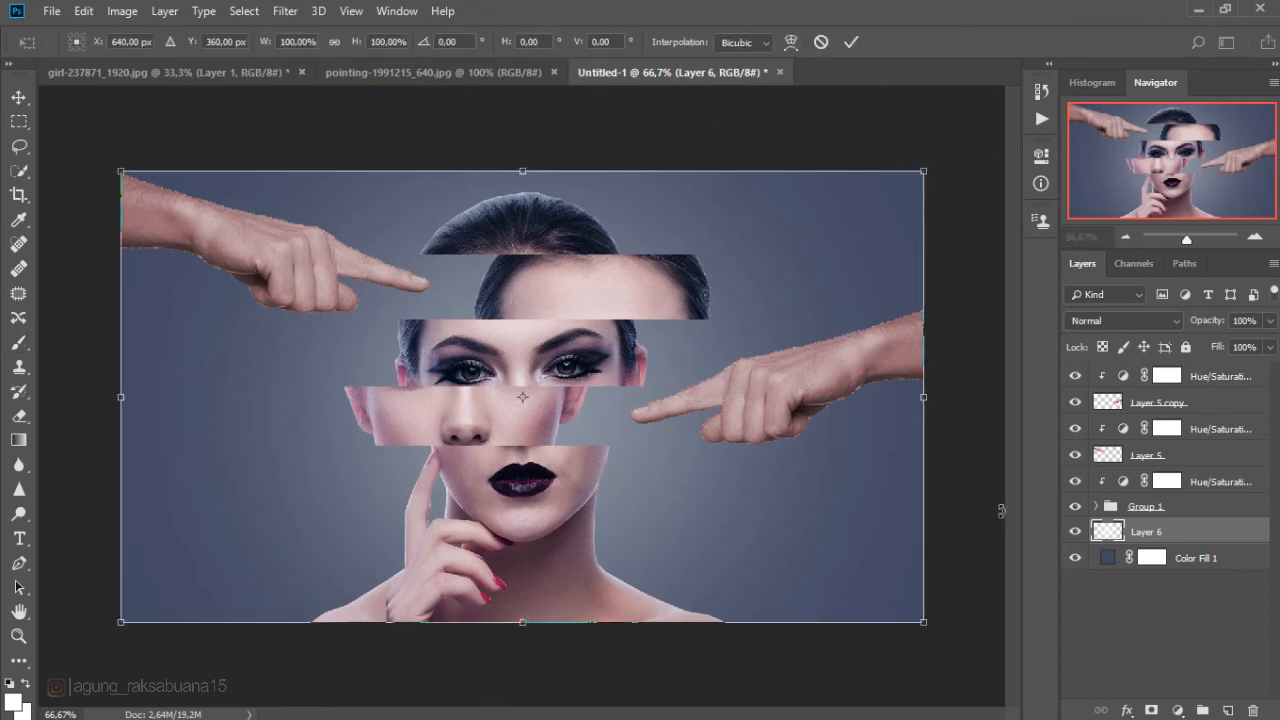
pyautogui.moveTo(924, 170); pyautogui.dragTo(970, 145)
pyautogui.moveTo(797, 272); pyautogui.dragTo(786, 275)
pyautogui.press('Return')
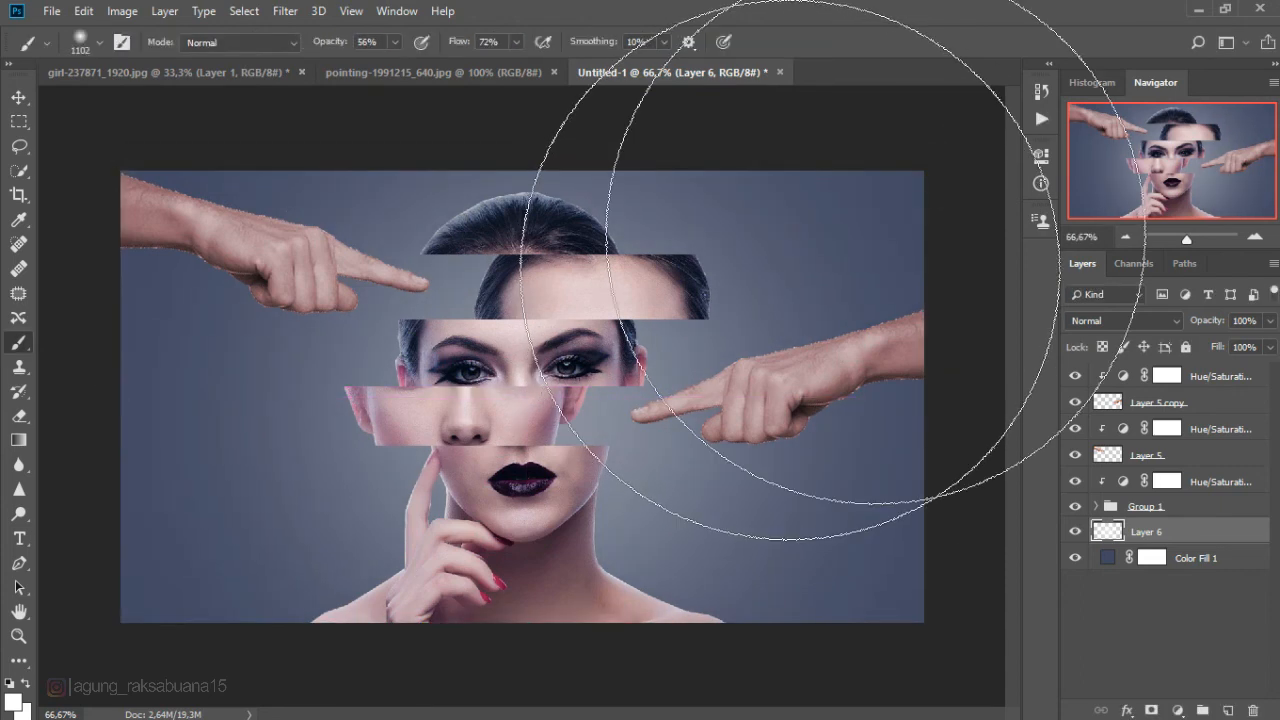
pyautogui.hotkey('ctrl', '-')
pyautogui.hotkey('ctrl', '+')
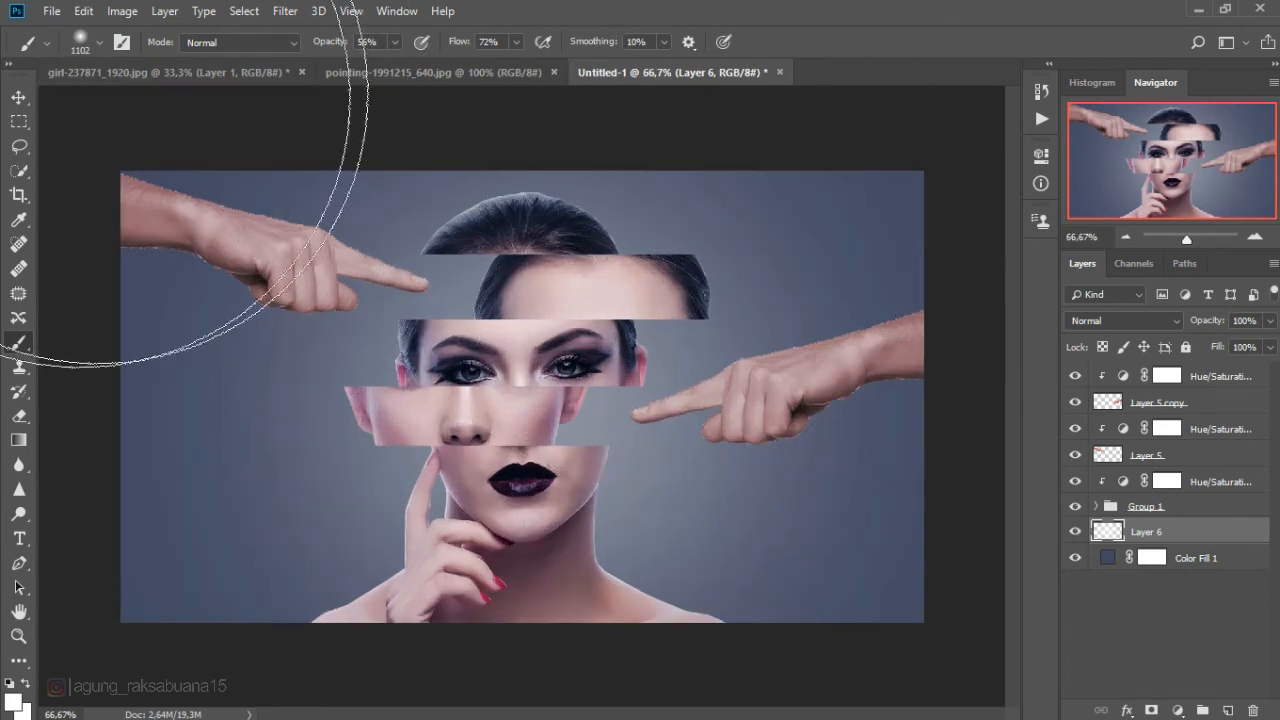
# Adjust the hue of the right pointing hand's Hue/Saturation layer, and set its saturation to 23 and lightness to +1
pyautogui.click(20, 102)
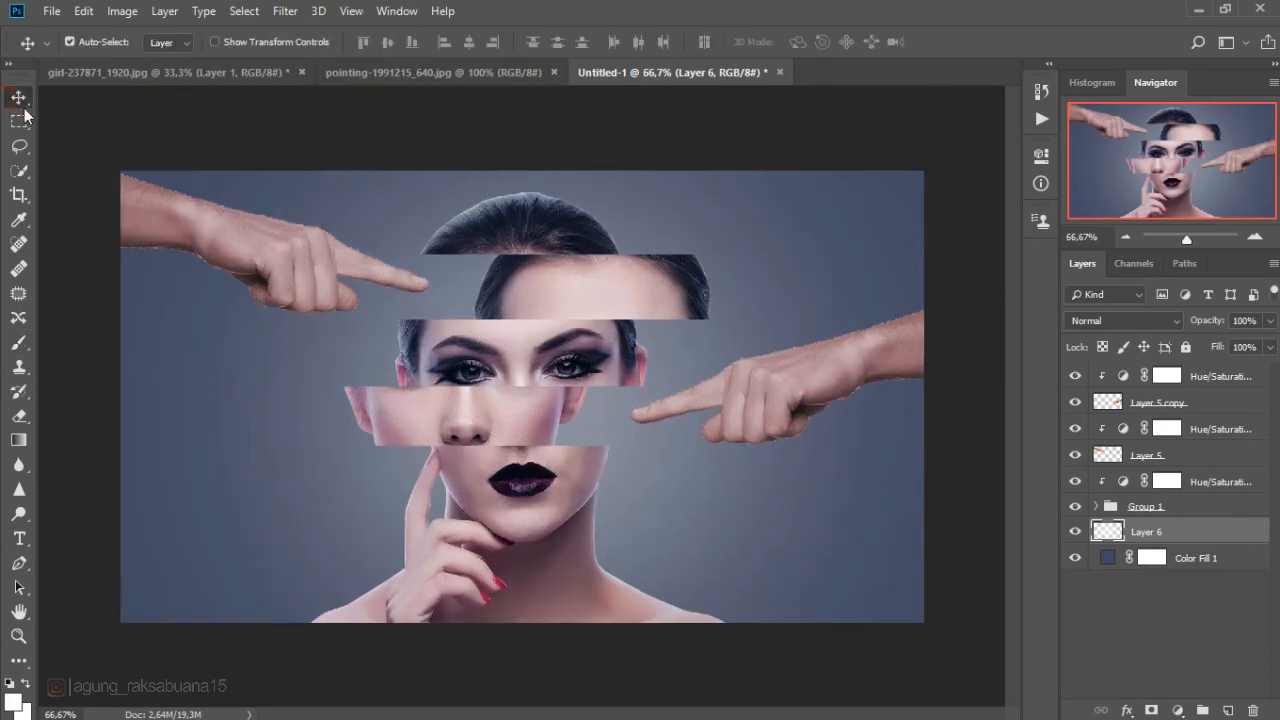
pyautogui.click(755, 377)
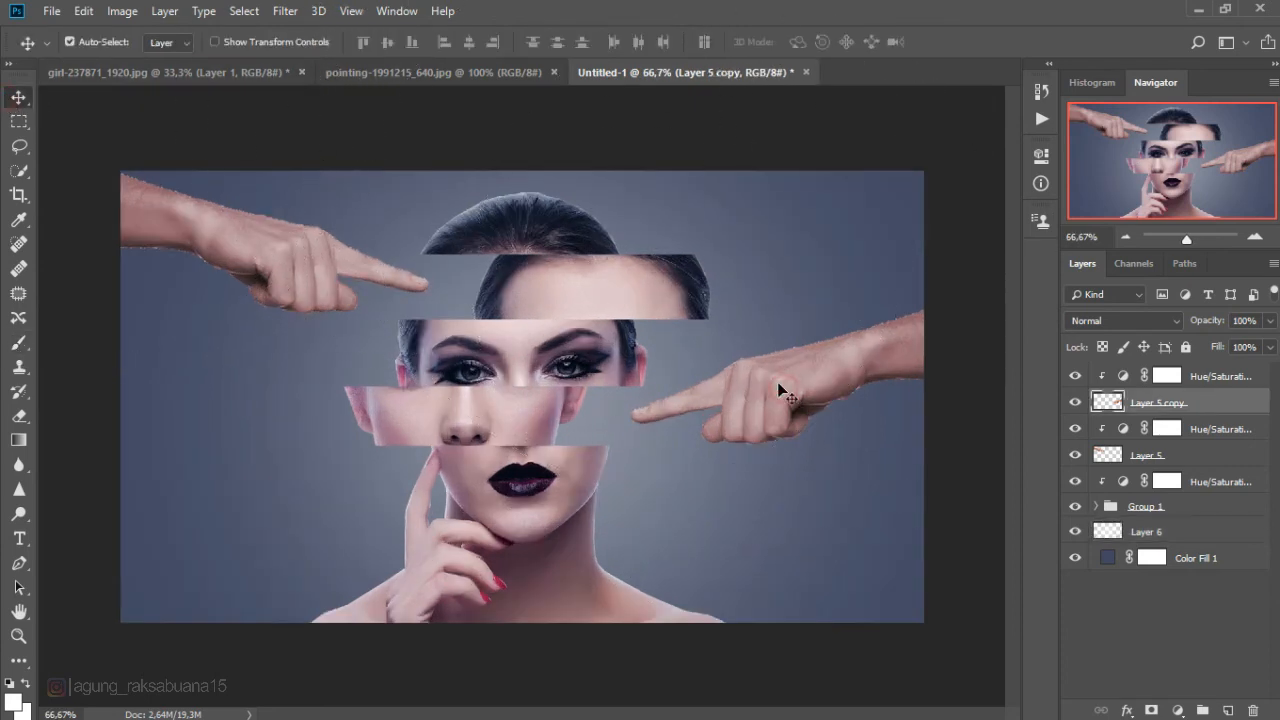
pyautogui.doubleClick(1125, 376)
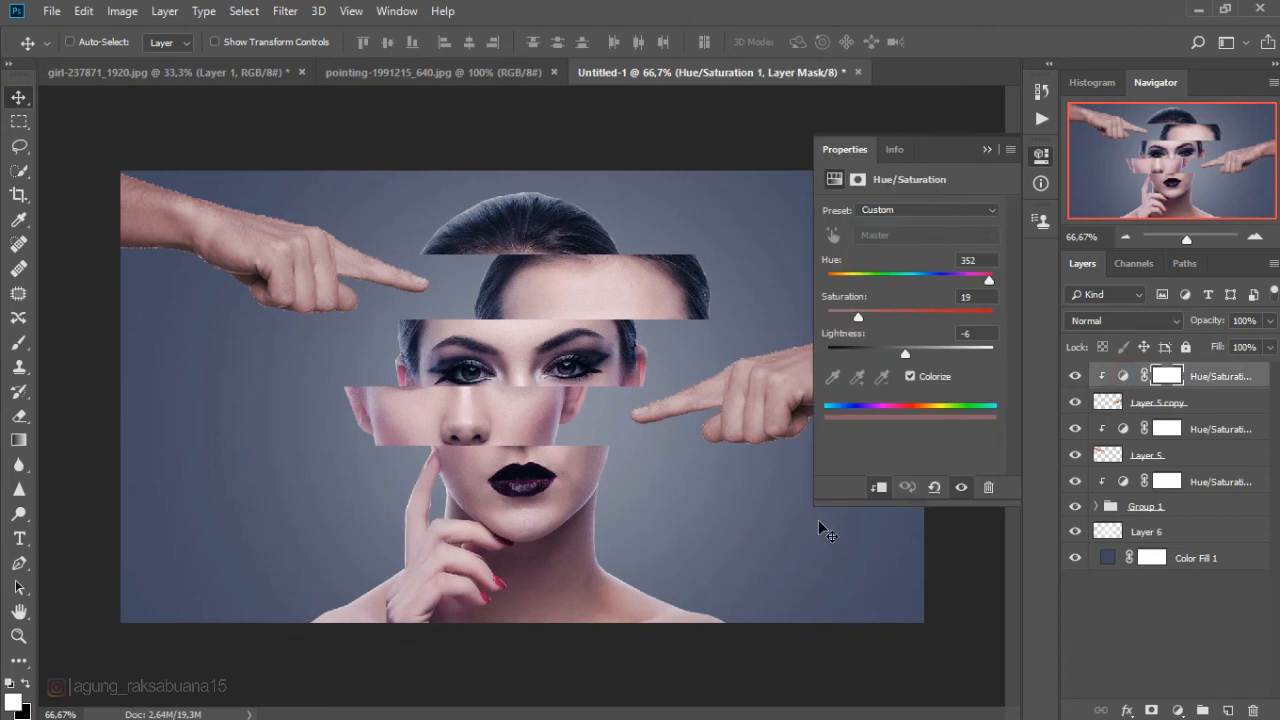
pyautogui.hotkey('ctrl', '-')
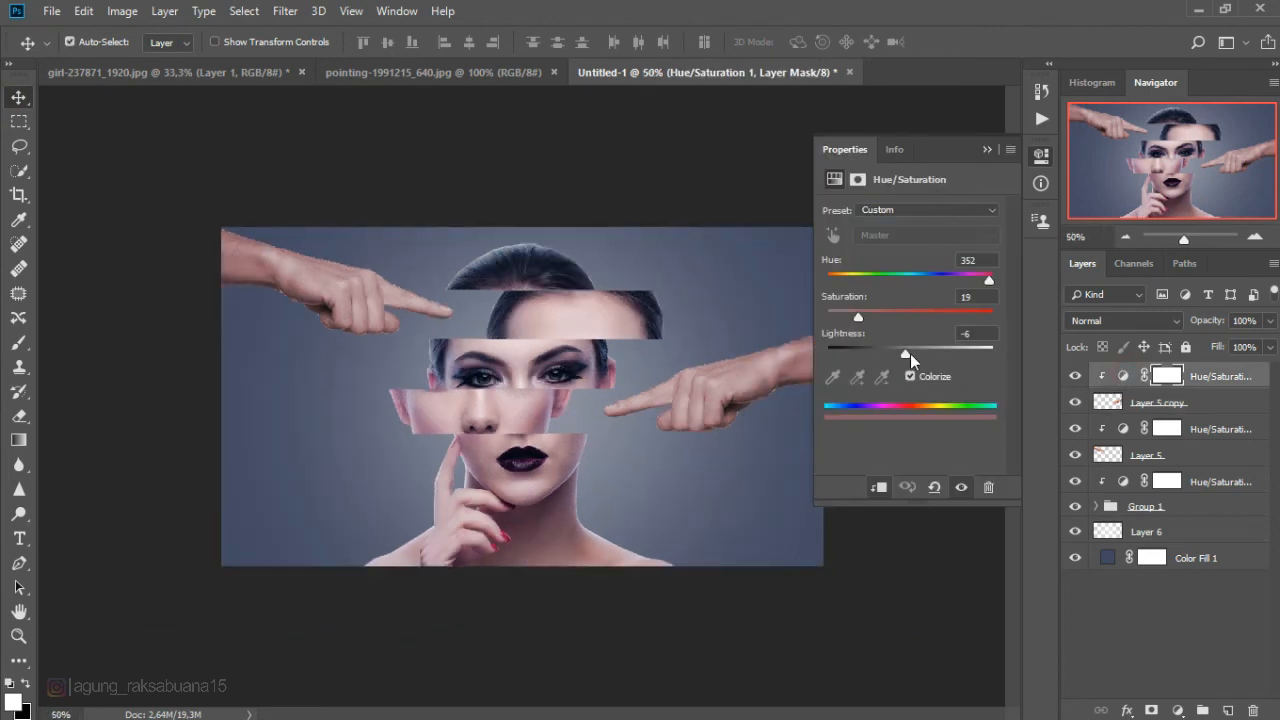
pyautogui.moveTo(906, 351); pyautogui.dragTo(911, 355)
pyautogui.moveTo(861, 318); pyautogui.dragTo(871, 318)
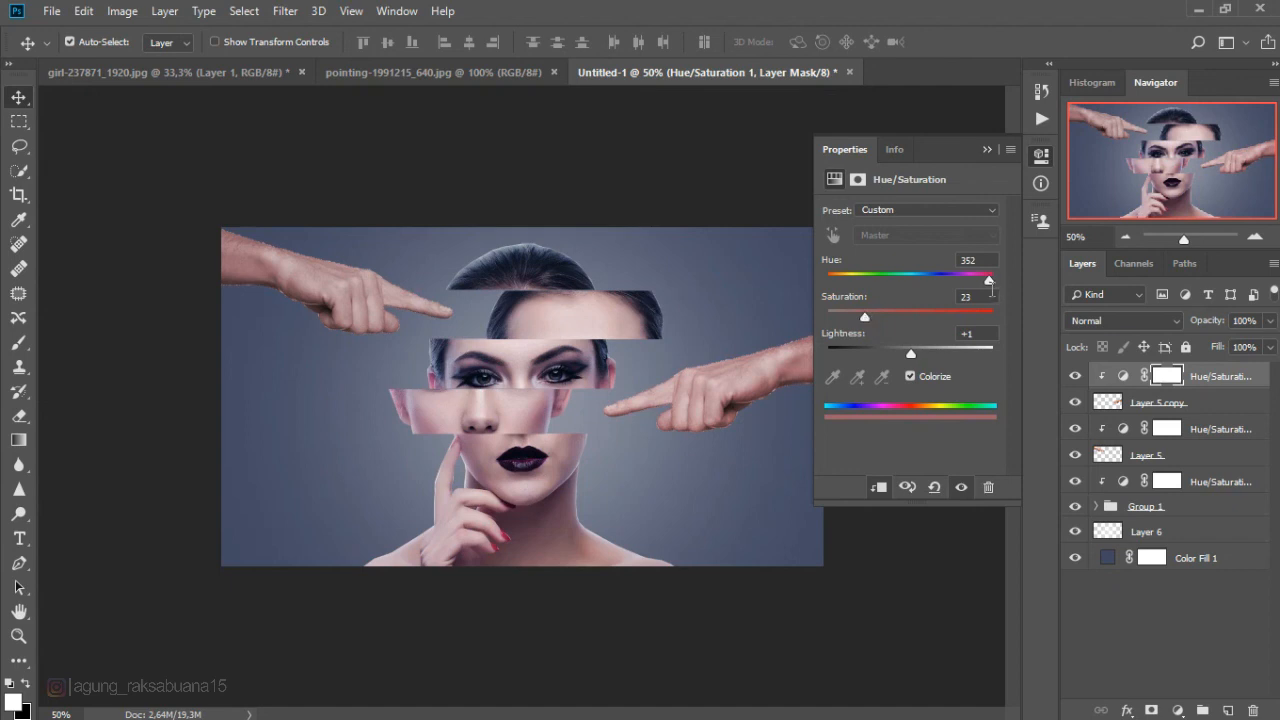
pyautogui.moveTo(989, 284); pyautogui.dragTo(988, 284)
pyautogui.click(987, 150)
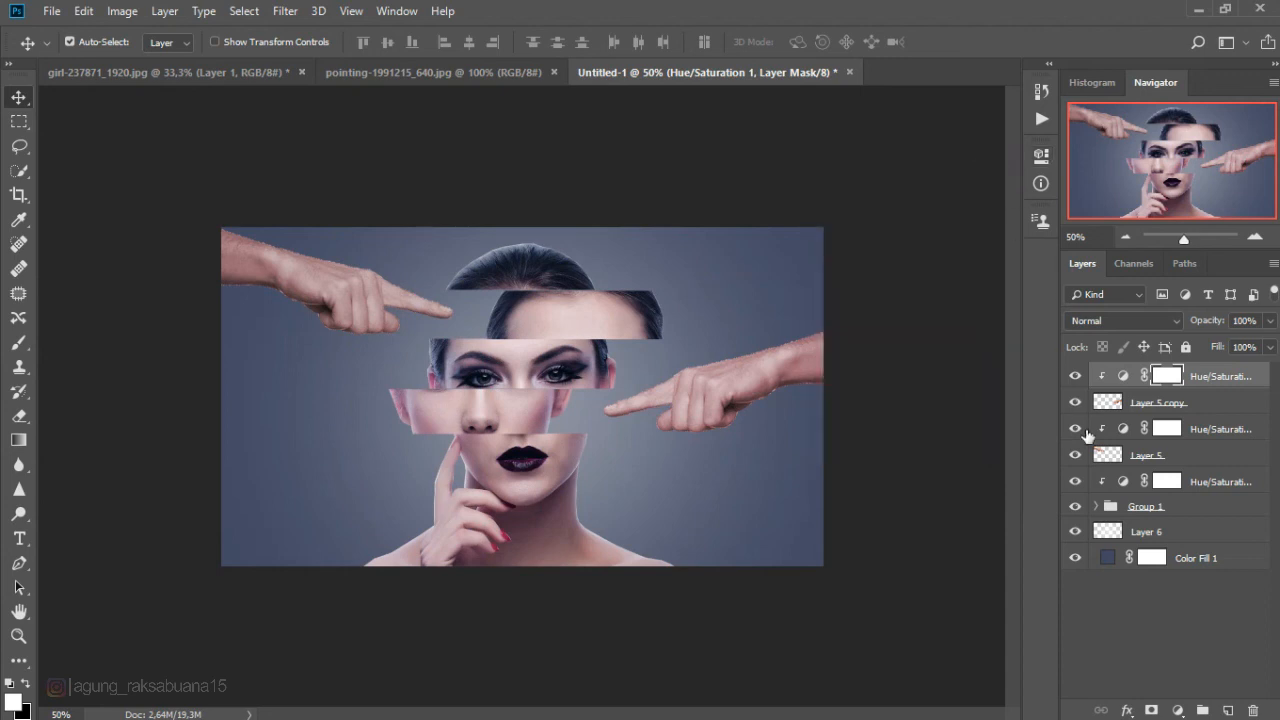
# Fine-tune the saturation, lightness and hue of the Hue/Saturation adjustment clipped to Layer 5, the left pointing hand
pyautogui.doubleClick(1123, 428)
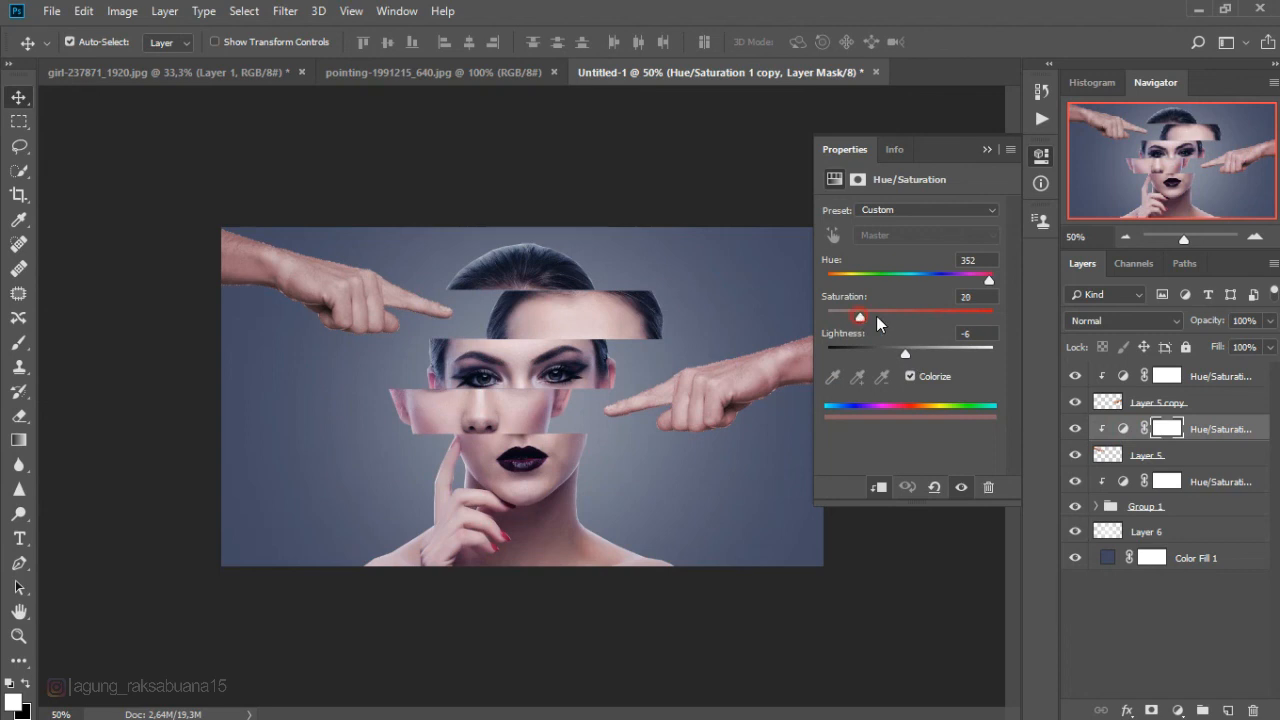
pyautogui.moveTo(866, 313); pyautogui.dragTo(866, 313)
pyautogui.moveTo(911, 353); pyautogui.dragTo(898, 355)
pyautogui.moveTo(987, 277); pyautogui.dragTo(988, 286)
pyautogui.click(987, 150)
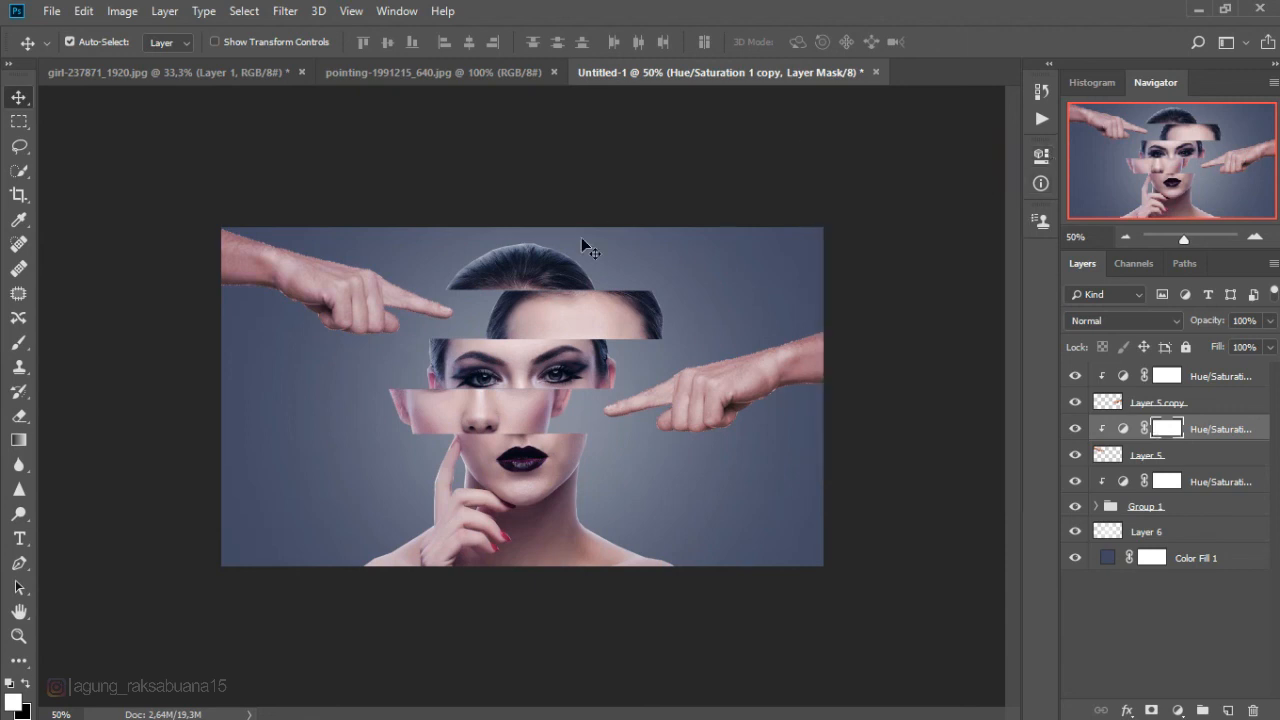
# Recolour the Color Fill 1 background to a darker, less saturated blue, 3d4157
pyautogui.doubleClick(1107, 557)
pyautogui.click(869, 330)
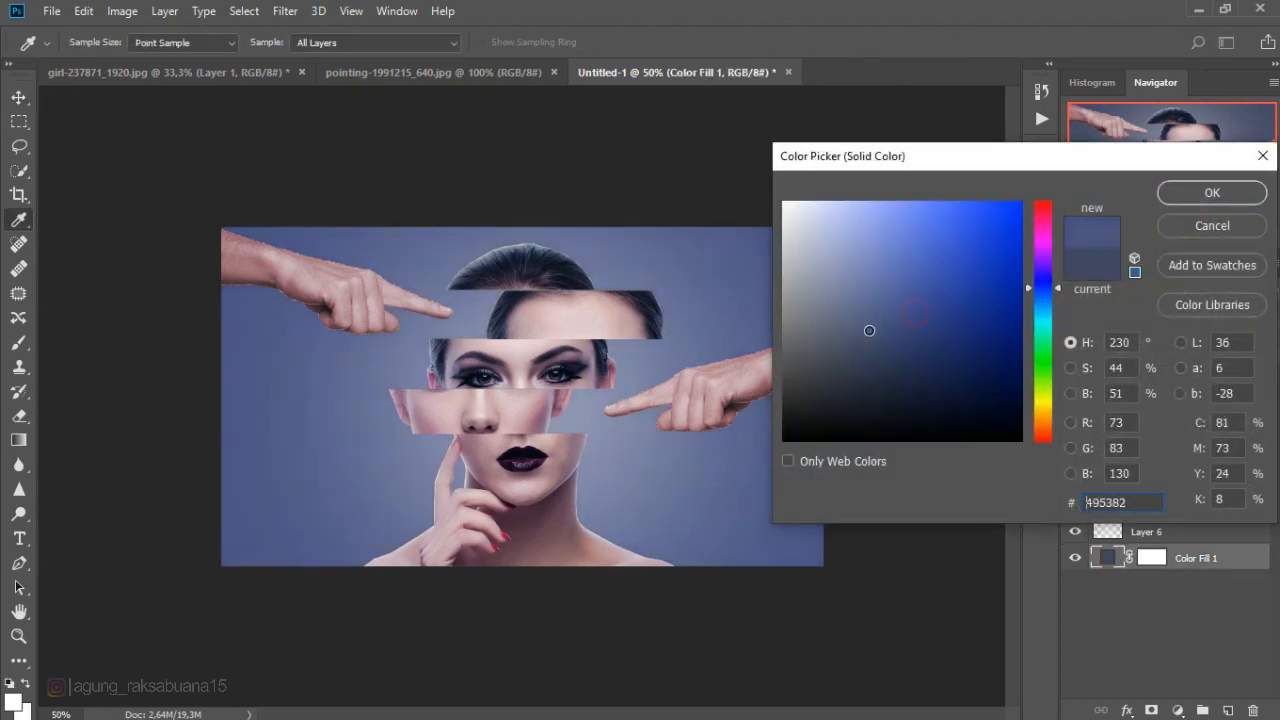
pyautogui.moveTo(869, 330)
pyautogui.mouseDown()
pyautogui.moveTo(871, 349)
pyautogui.moveTo(845, 372)
pyautogui.moveTo(854, 360)
pyautogui.mouseUp()
pyautogui.click(1204, 190)
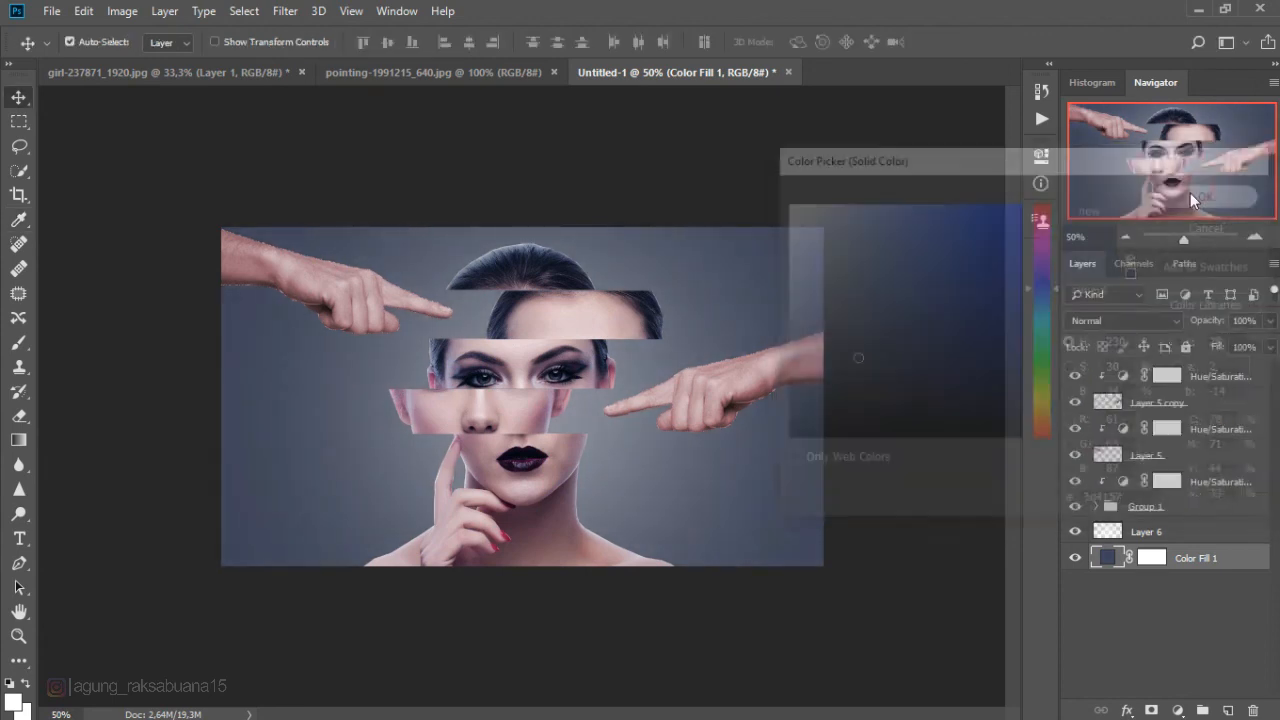
# Strengthen the white glow behind the woman on Layer 6 using the 1102 px soft brush at 73% opacity
pyautogui.click(1113, 536)
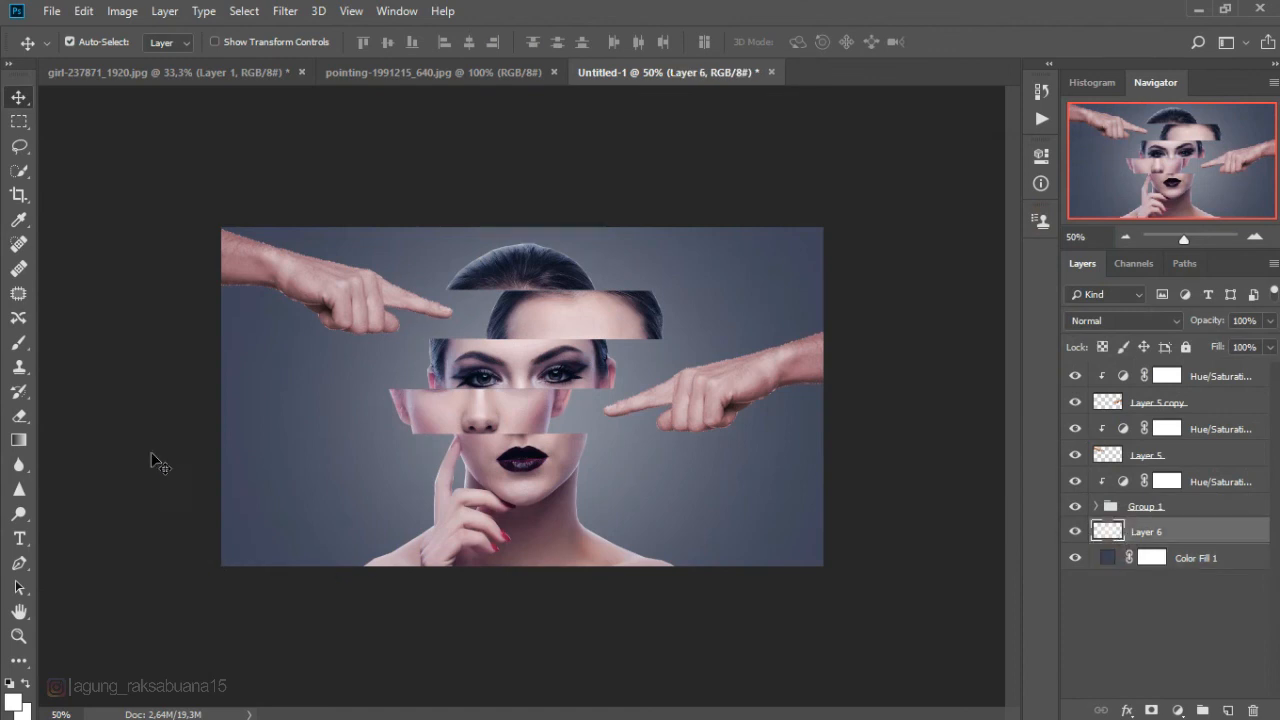
pyautogui.click(20, 342)
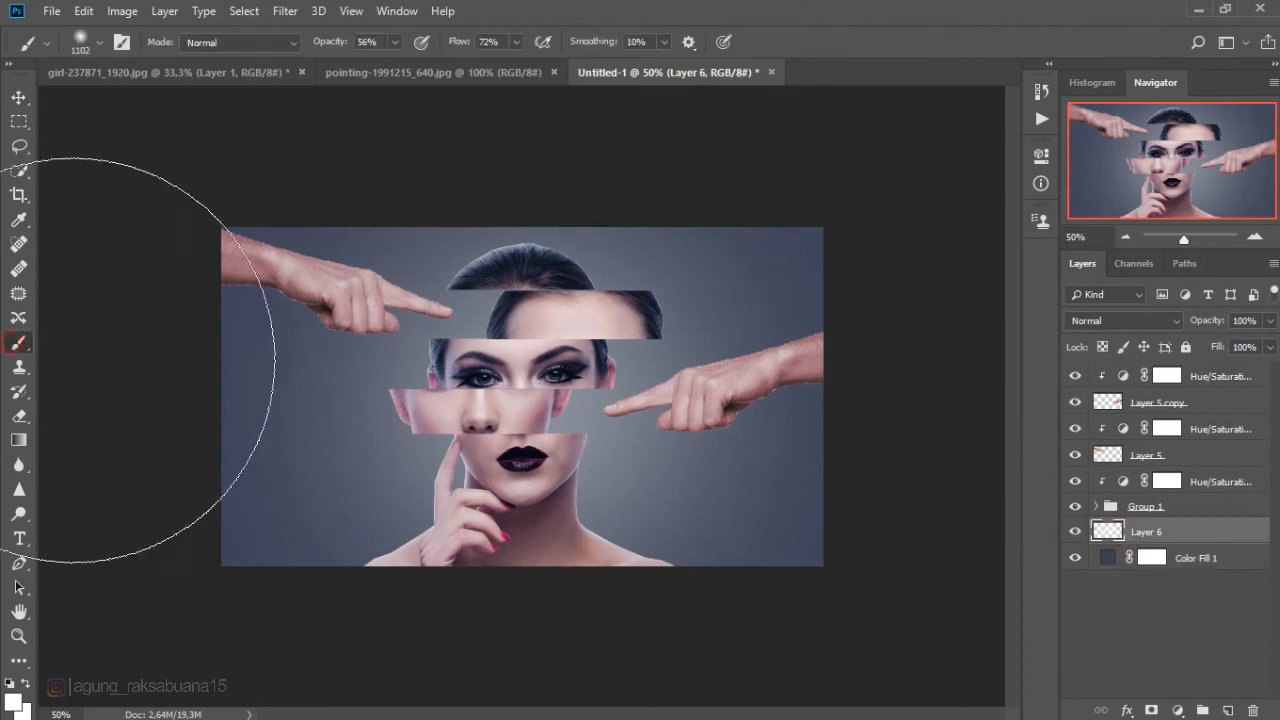
pyautogui.click(395, 45)
pyautogui.moveTo(397, 63); pyautogui.dragTo(409, 63)
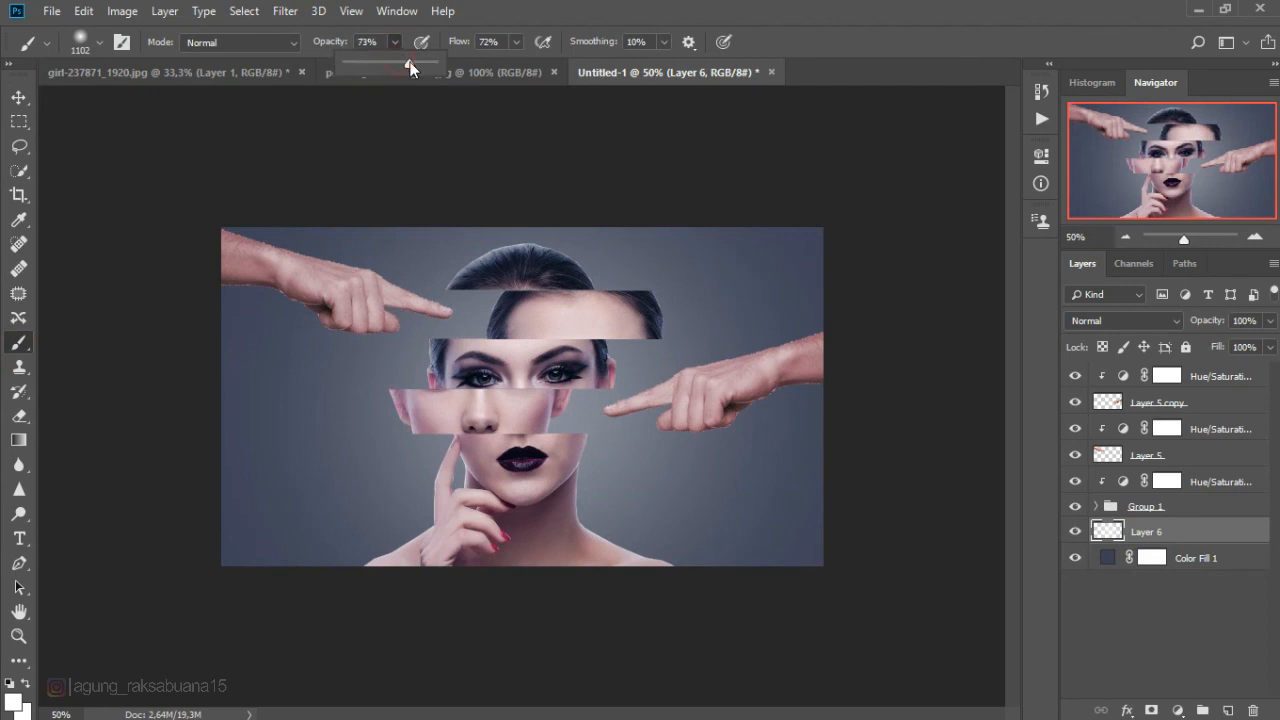
pyautogui.click(452, 405)
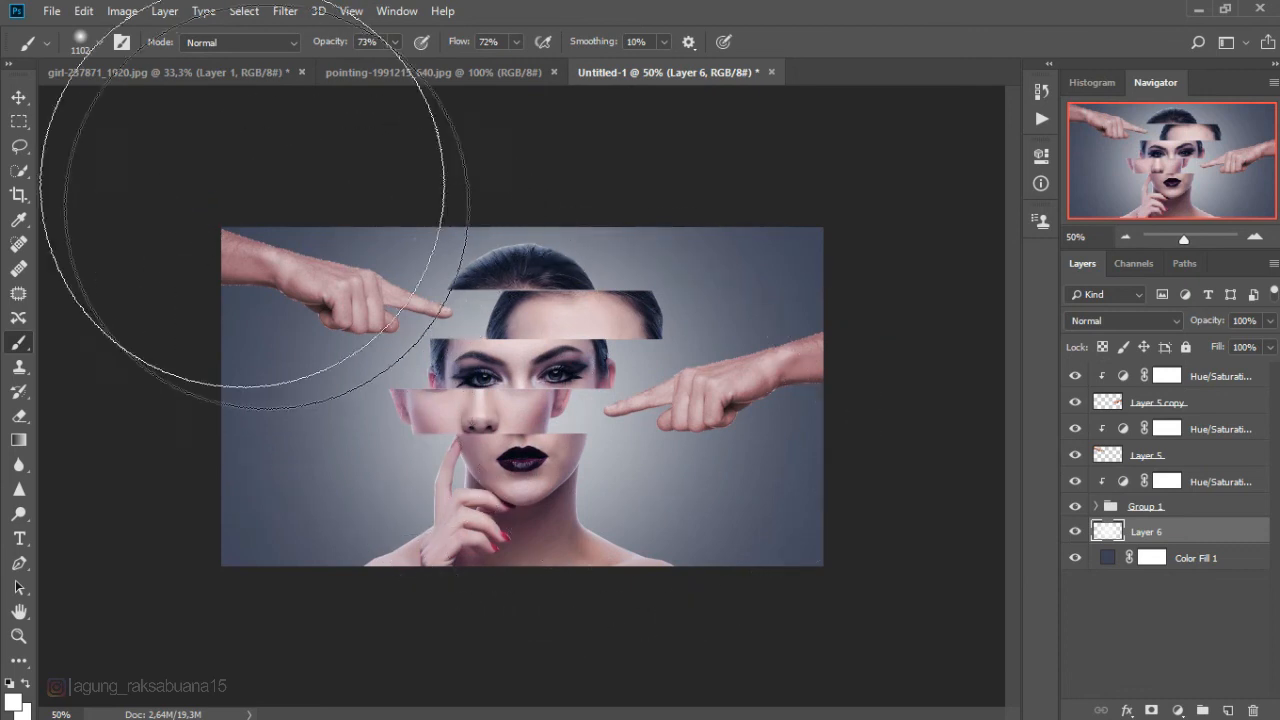
pyautogui.click(18, 98)
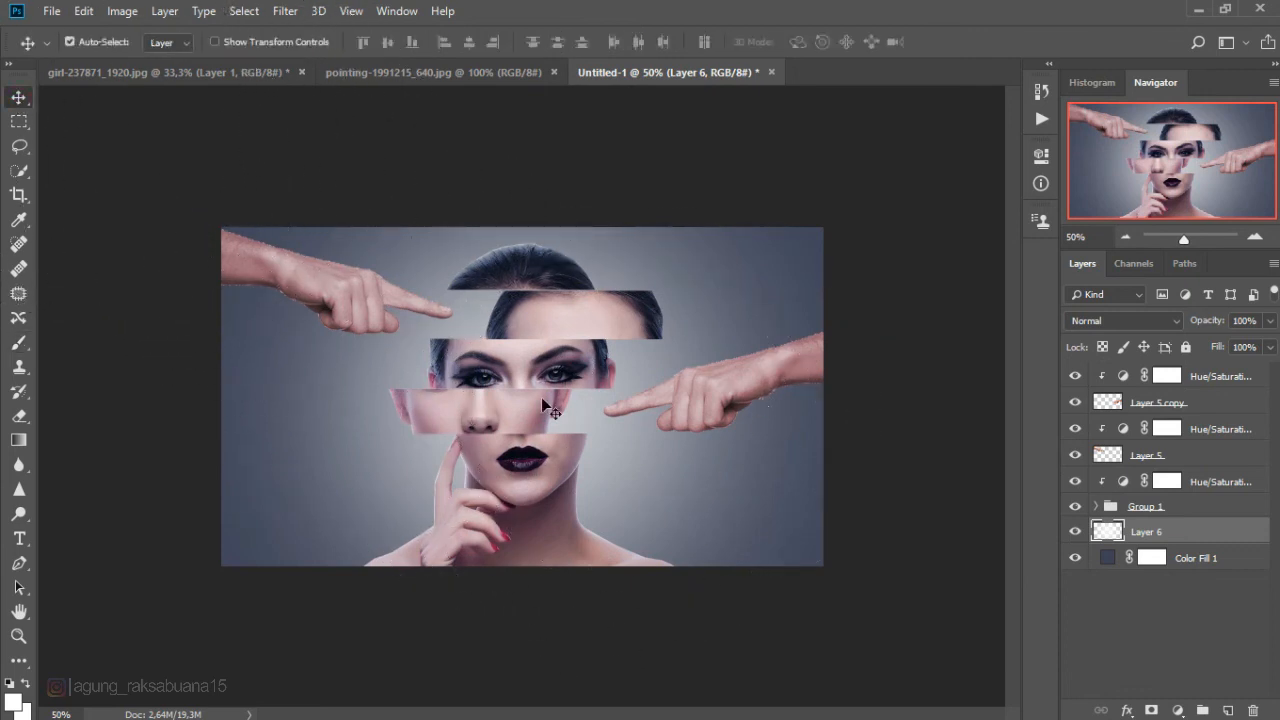
pyautogui.hotkey('ctrl', '+')
pyautogui.hotkey('ctrl', '-')
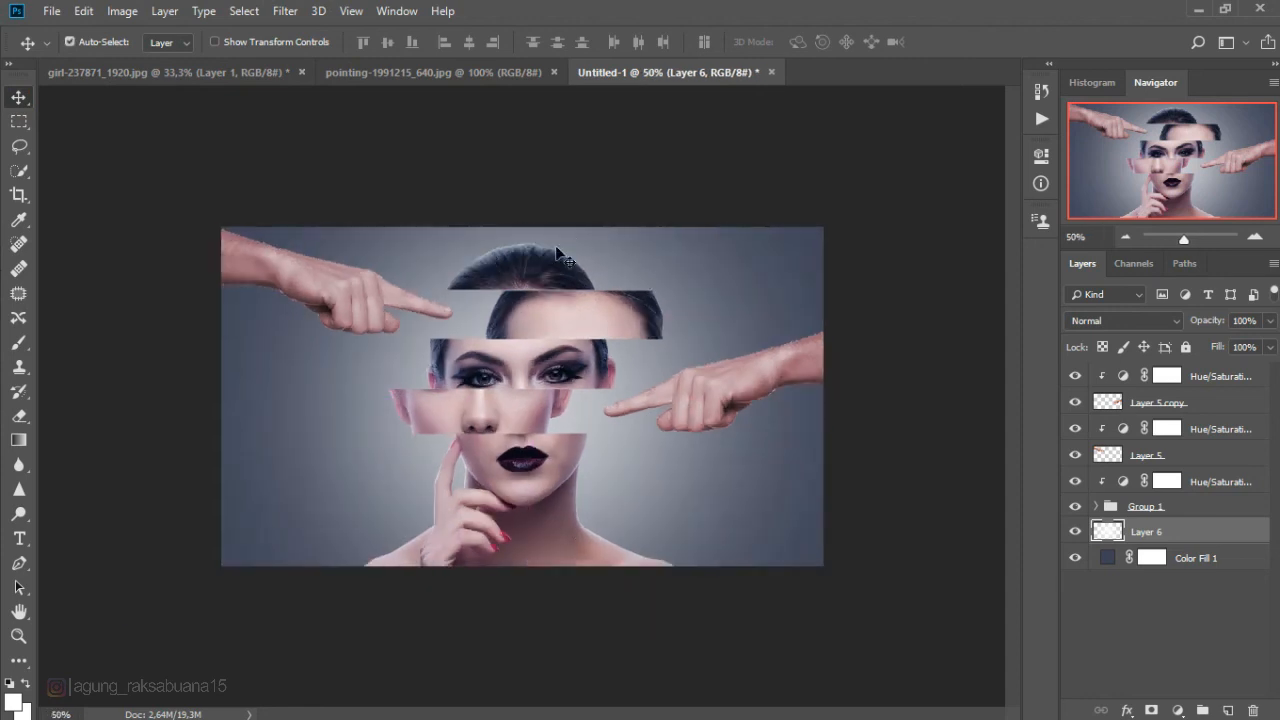